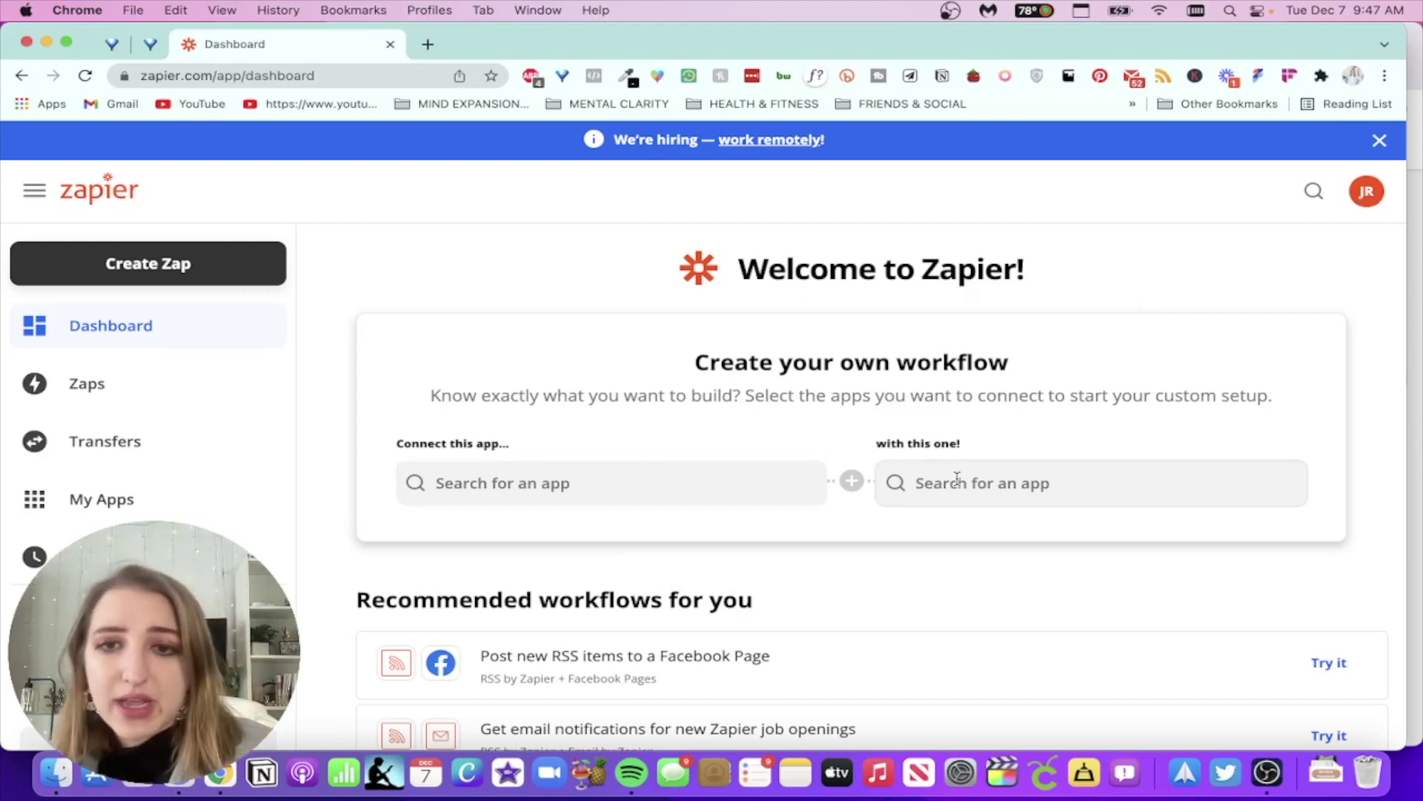
- Open My Apps and look through the full list of connected apps with their connections and Zaps
{"action": "left_click", "coordinate": [138, 500]}
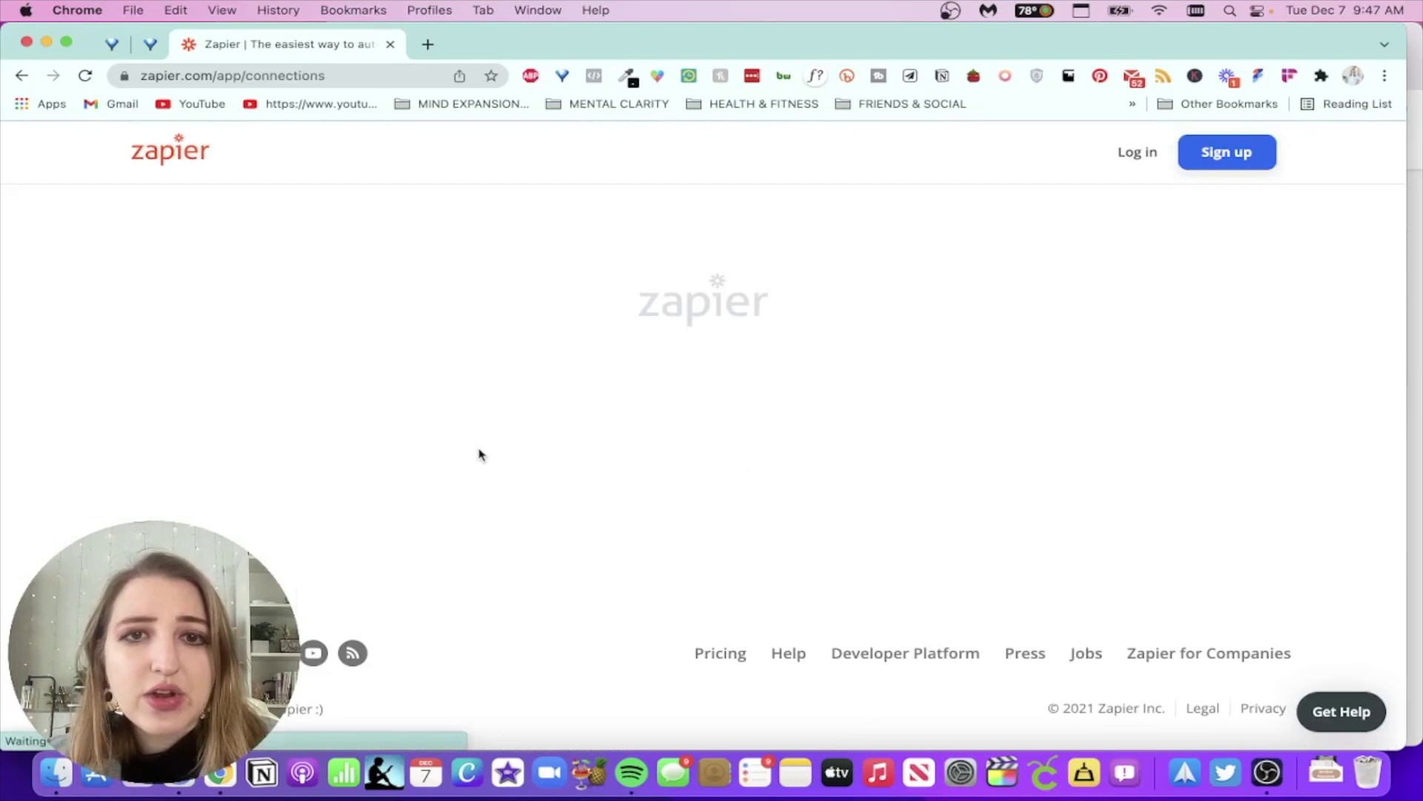
{"action": "scroll", "coordinate": [330, 384], "scroll_direction": "down", "scroll_amount": 2}
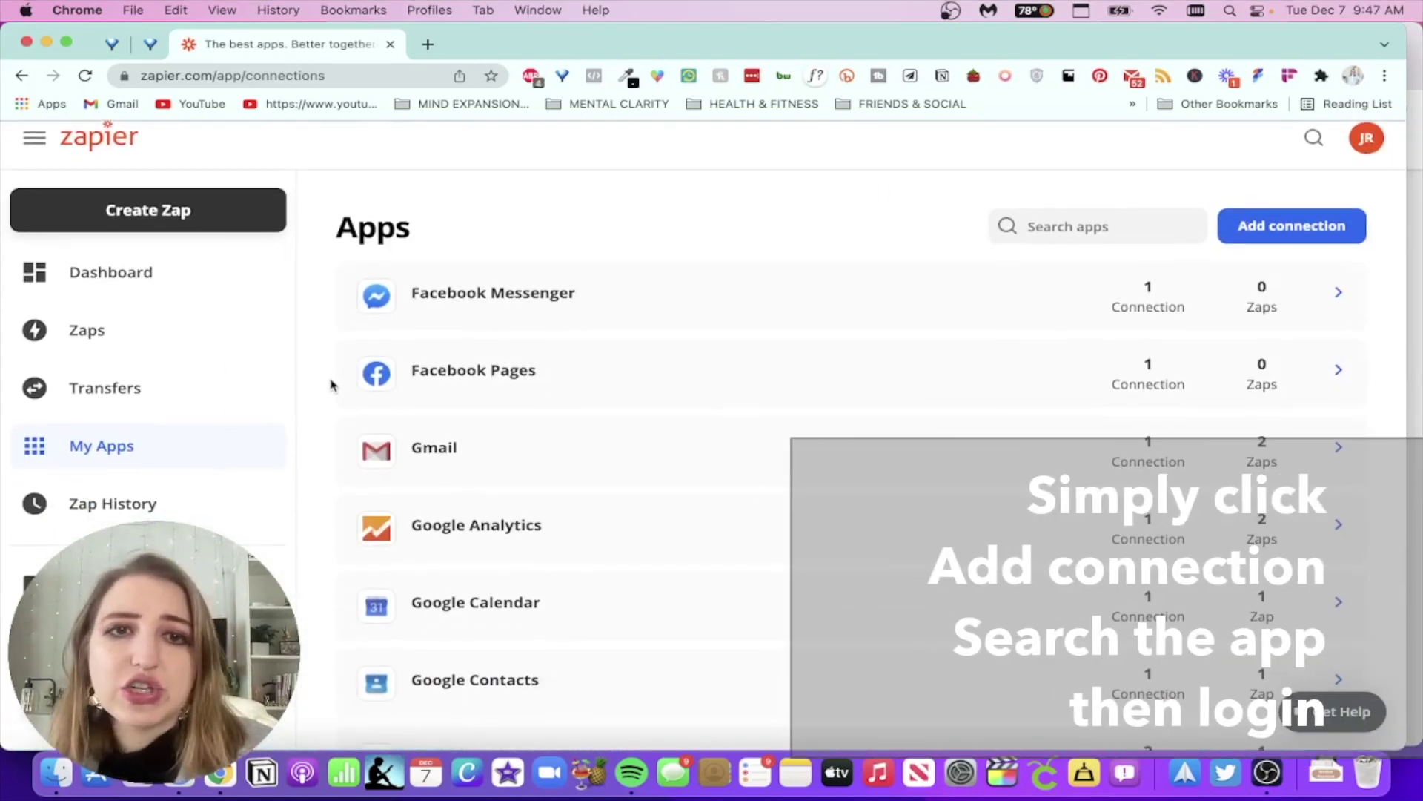
{"action": "scroll", "coordinate": [331, 383], "scroll_direction": "down", "scroll_amount": 3}
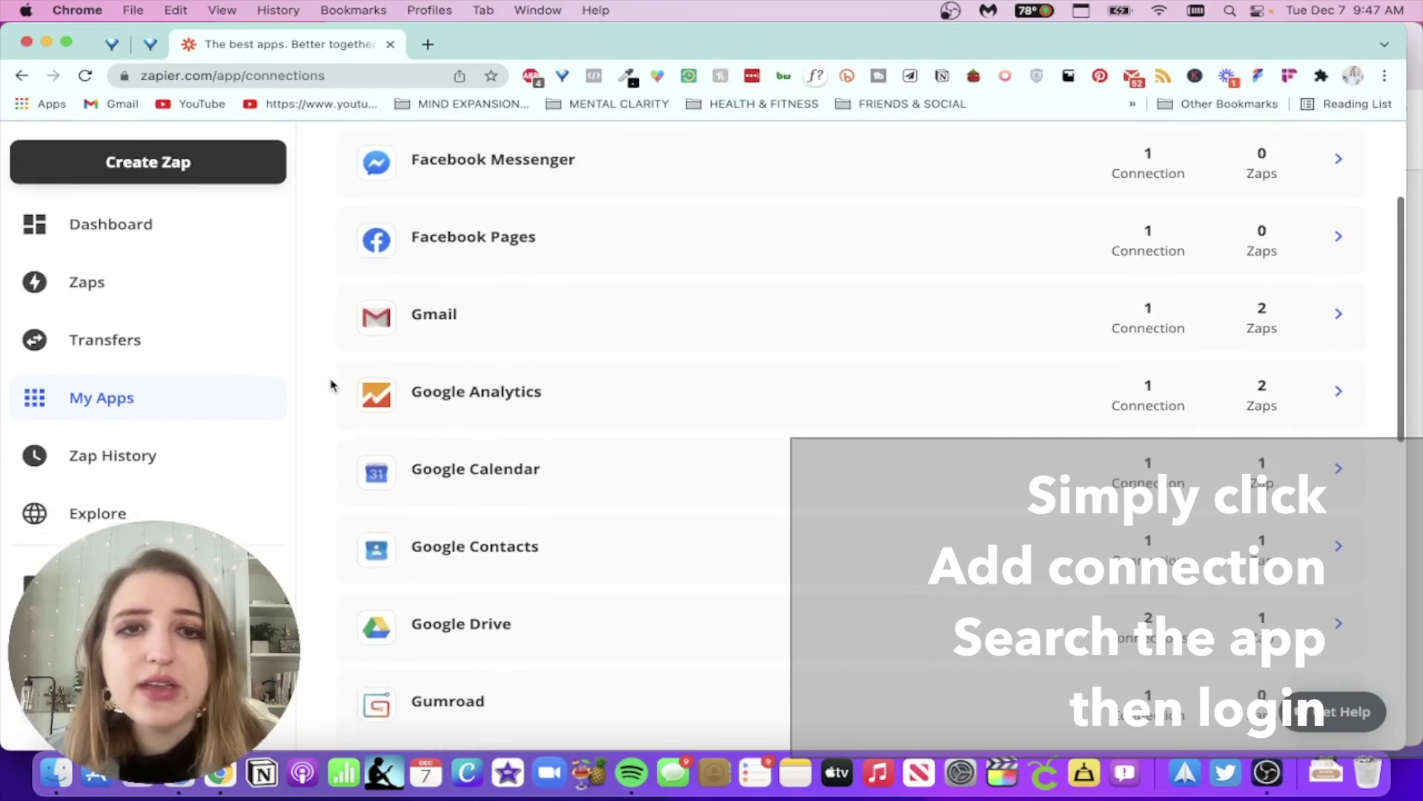
{"action": "scroll", "coordinate": [331, 383], "scroll_direction": "down", "scroll_amount": 3}
{"action": "scroll", "coordinate": [331, 383], "scroll_direction": "down", "scroll_amount": 3}
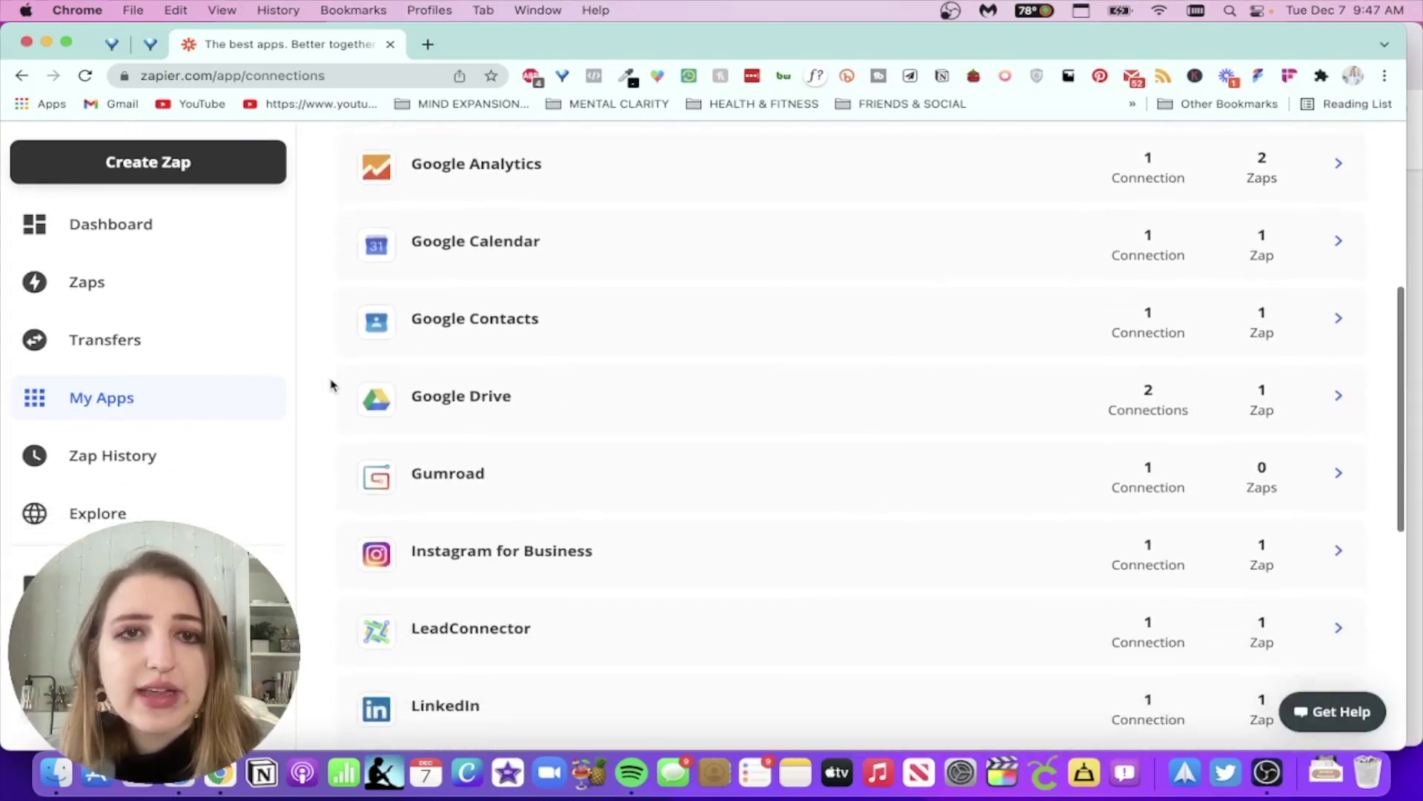
{"action": "scroll", "coordinate": [331, 383], "scroll_direction": "down", "scroll_amount": 3}
{"action": "scroll", "coordinate": [331, 383], "scroll_direction": "down", "scroll_amount": 3}
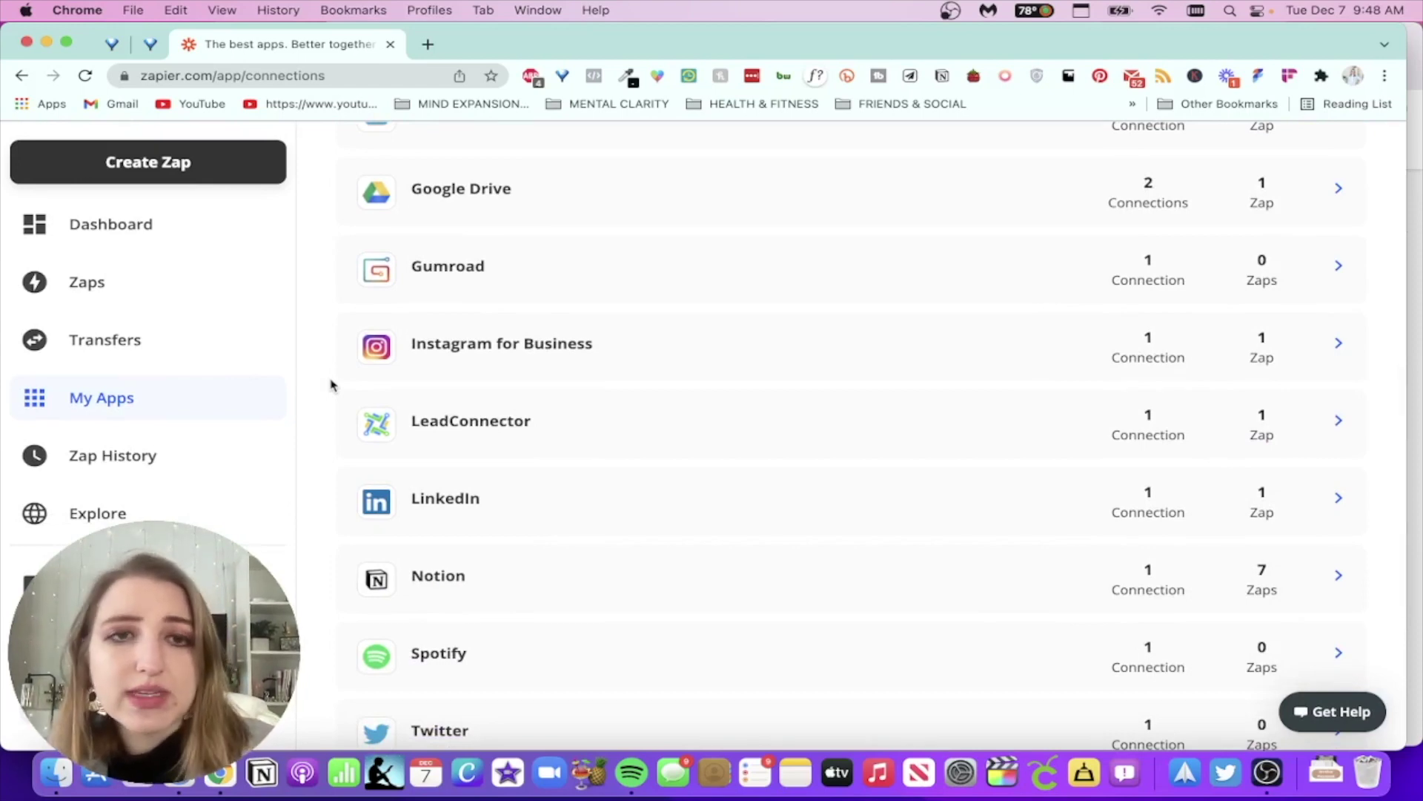
{"action": "scroll", "coordinate": [330, 383], "scroll_direction": "down", "scroll_amount": 2}
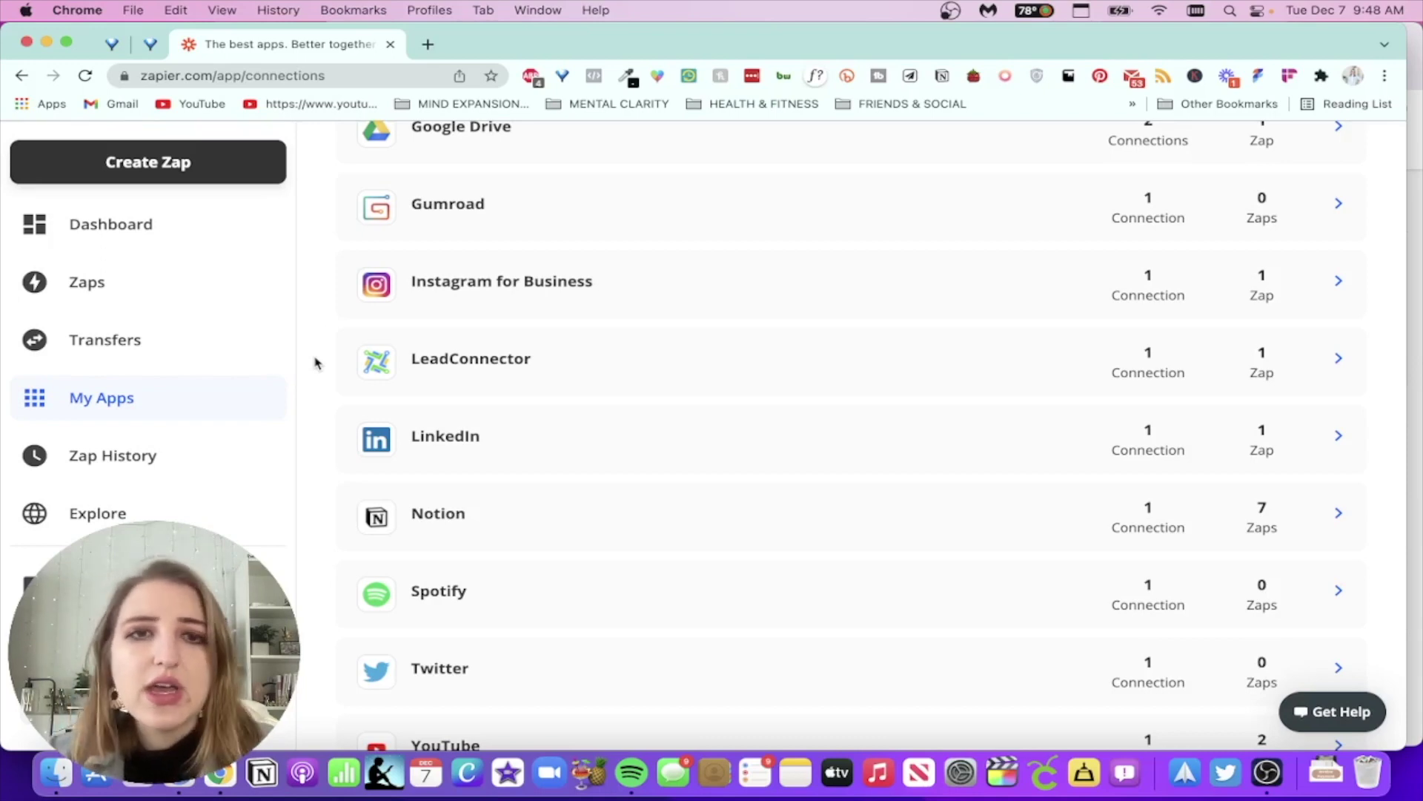
{"action": "scroll", "coordinate": [315, 362], "scroll_direction": "down", "scroll_amount": 5}
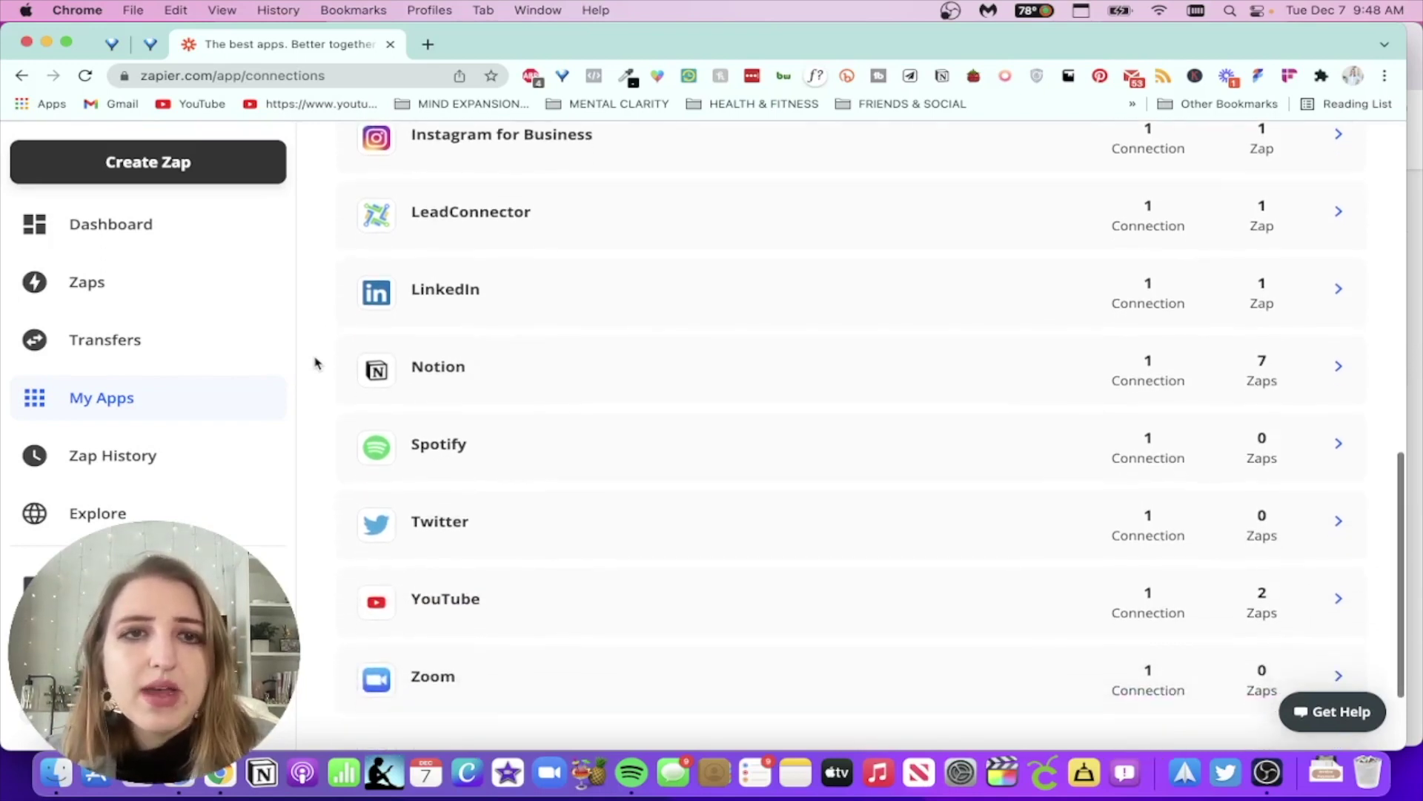
{"action": "scroll", "coordinate": [448, 407], "scroll_direction": "down", "scroll_amount": 3}
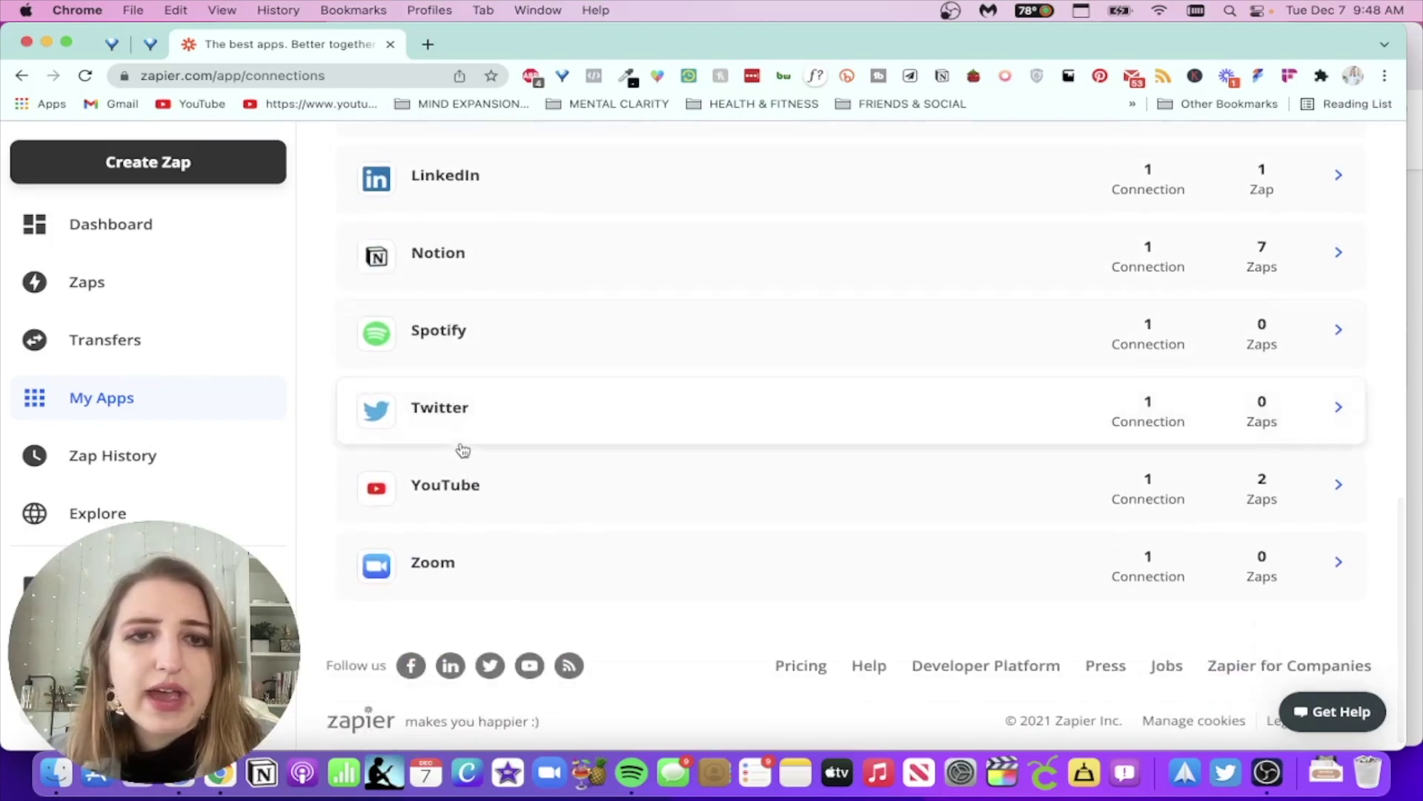
{"action": "scroll", "coordinate": [324, 477], "scroll_direction": "up", "scroll_amount": 8}
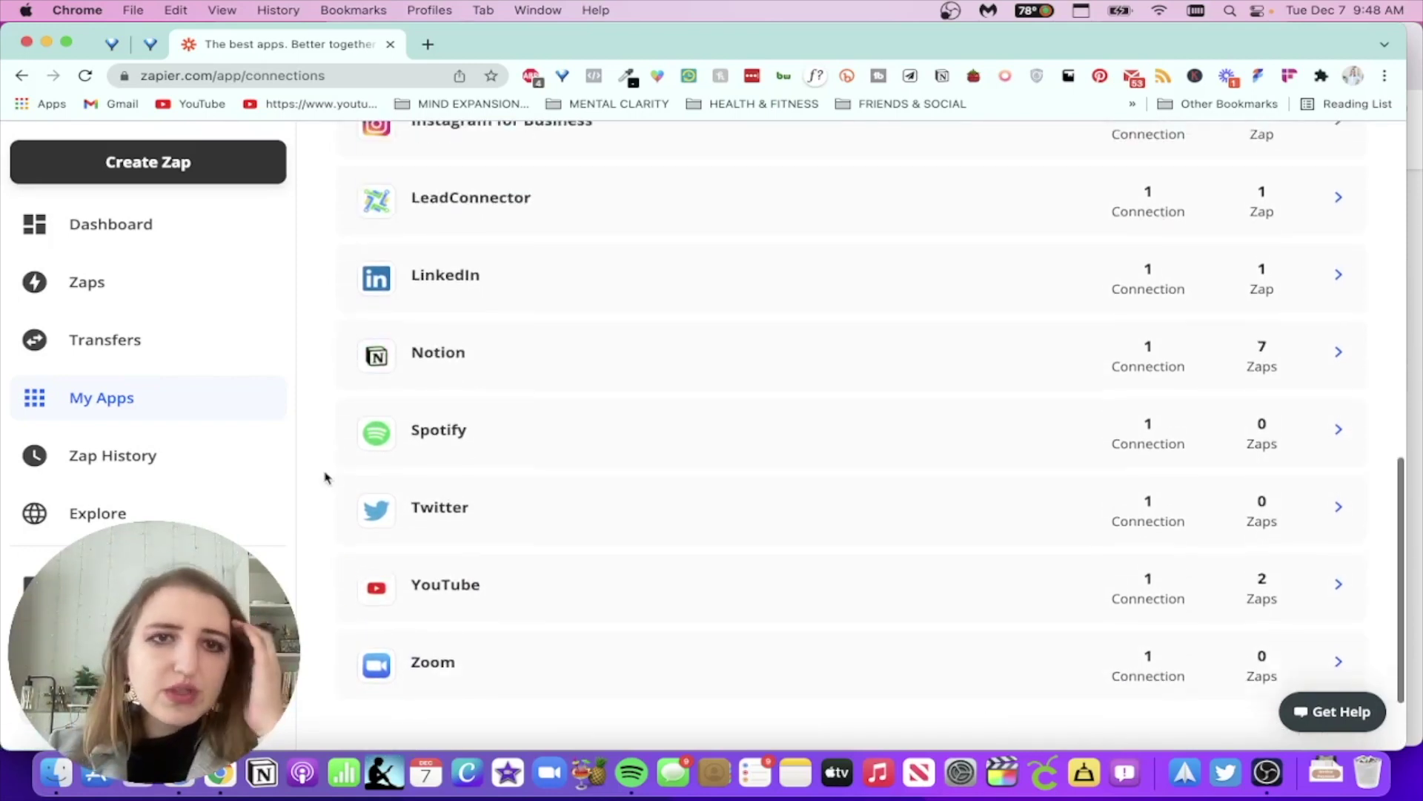
{"action": "scroll", "coordinate": [324, 477], "scroll_direction": "up", "scroll_amount": 10}
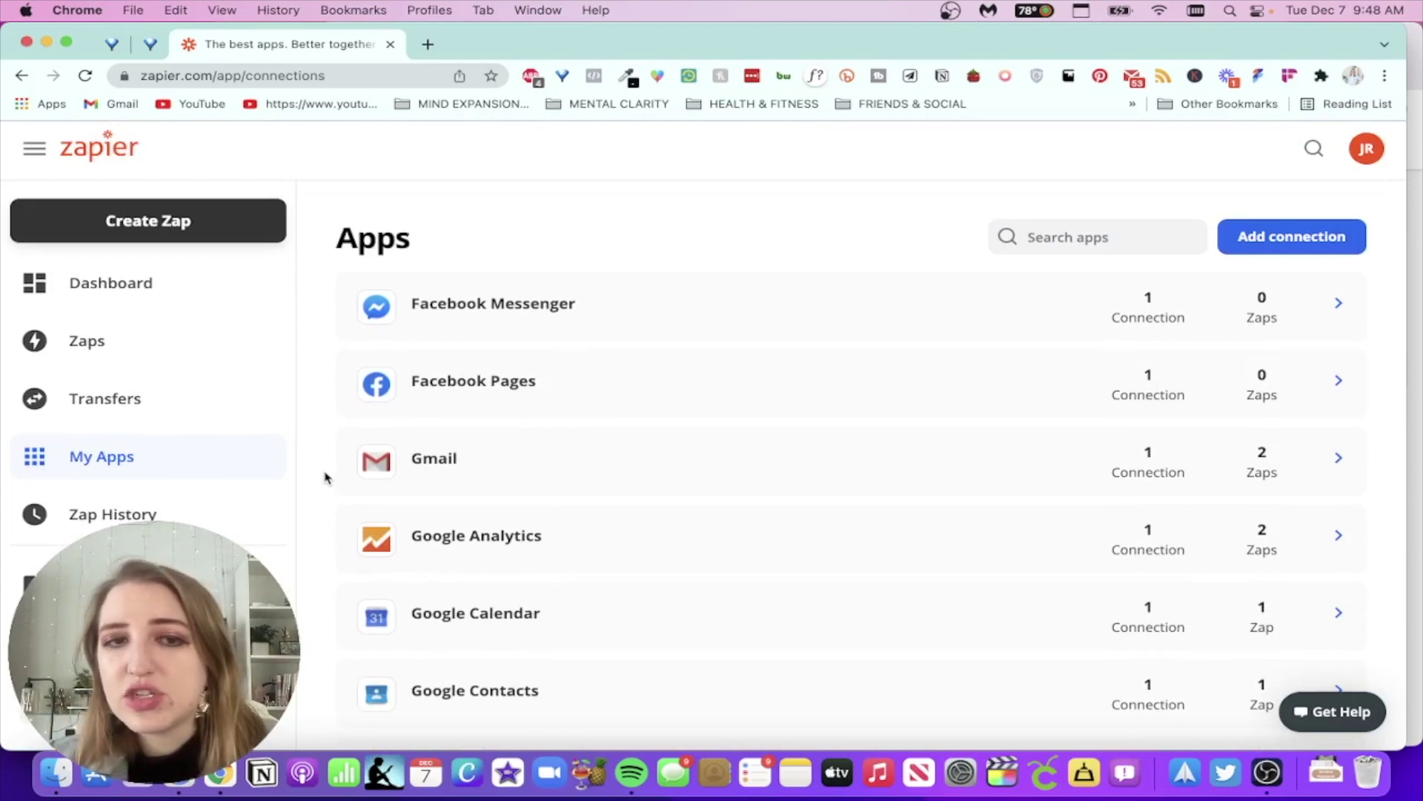
{"action": "scroll", "coordinate": [324, 477], "scroll_direction": "down", "scroll_amount": 10}
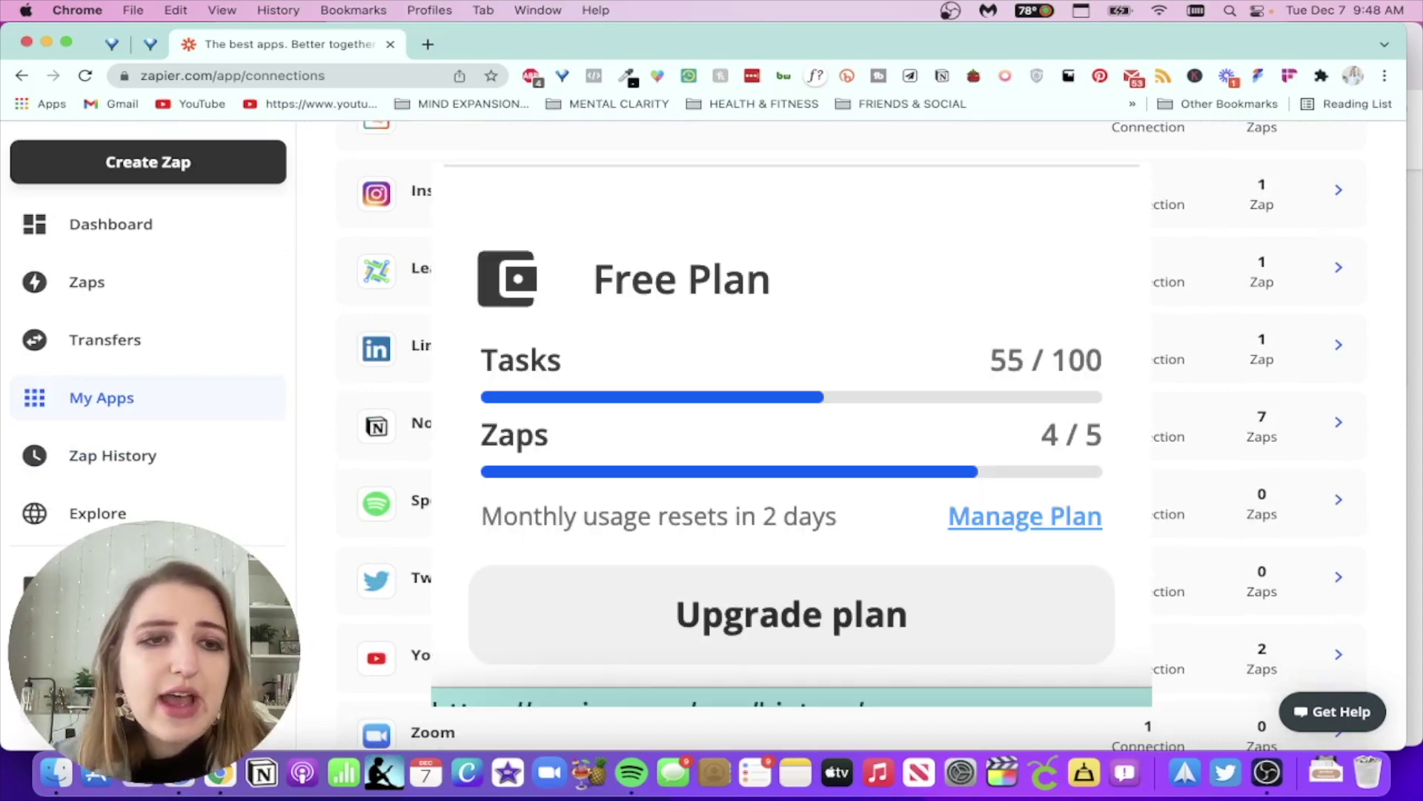
{"action": "scroll", "coordinate": [286, 512], "scroll_direction": "down", "scroll_amount": 1}
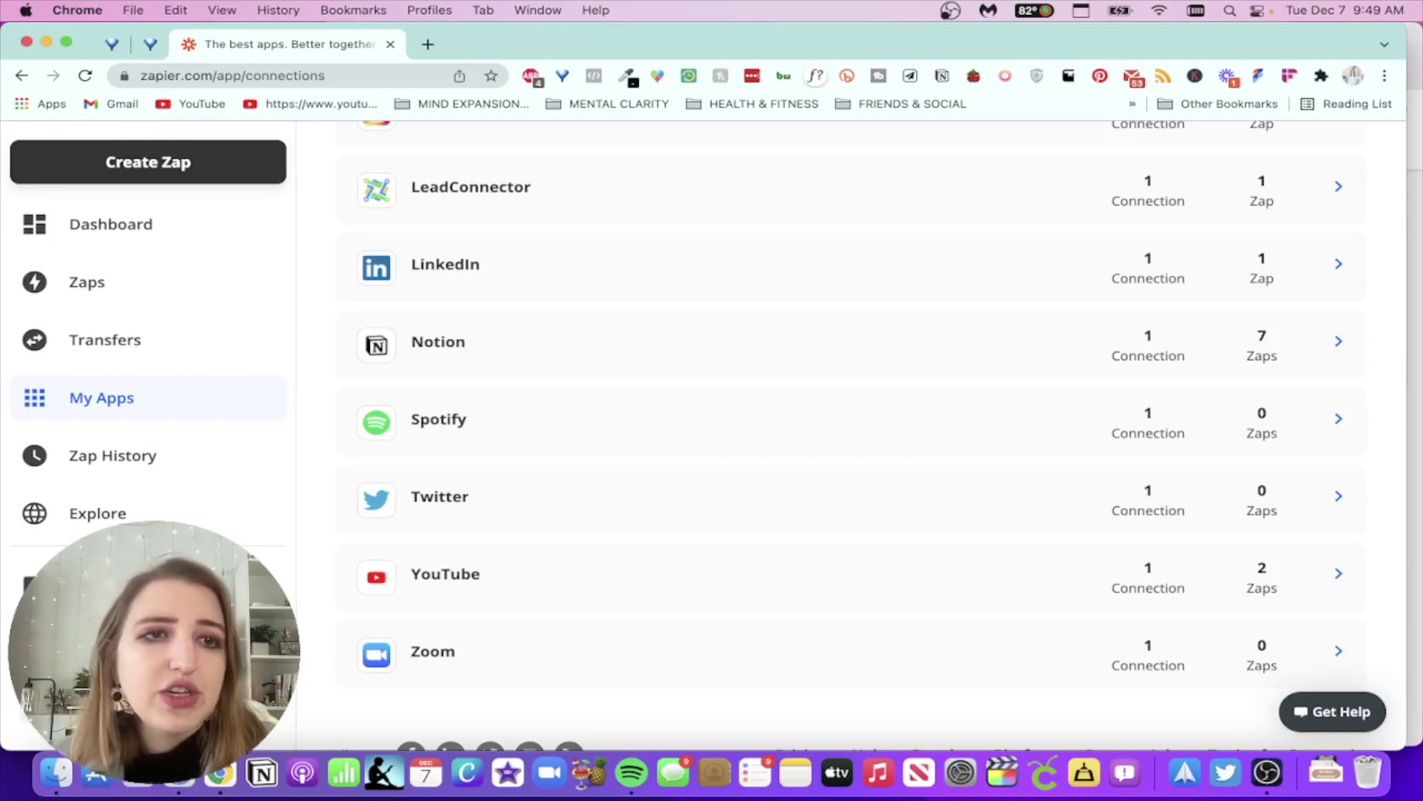
- Look through the existing and draft Zaps, and open the Zap "Add Free Calls to Action Items"
{"action": "left_click", "coordinate": [138, 291]}
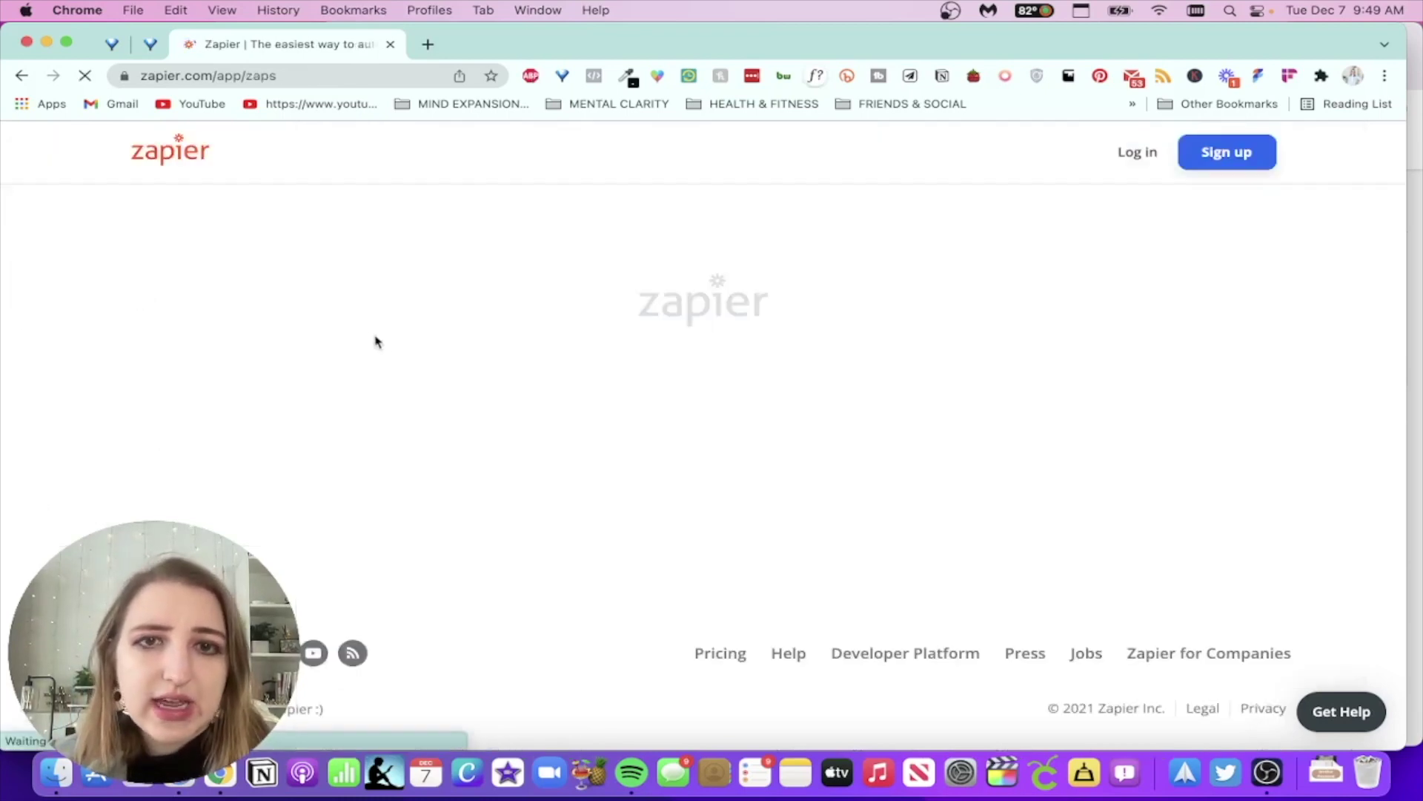
{"action": "scroll", "coordinate": [687, 415], "scroll_direction": "down", "scroll_amount": 3}
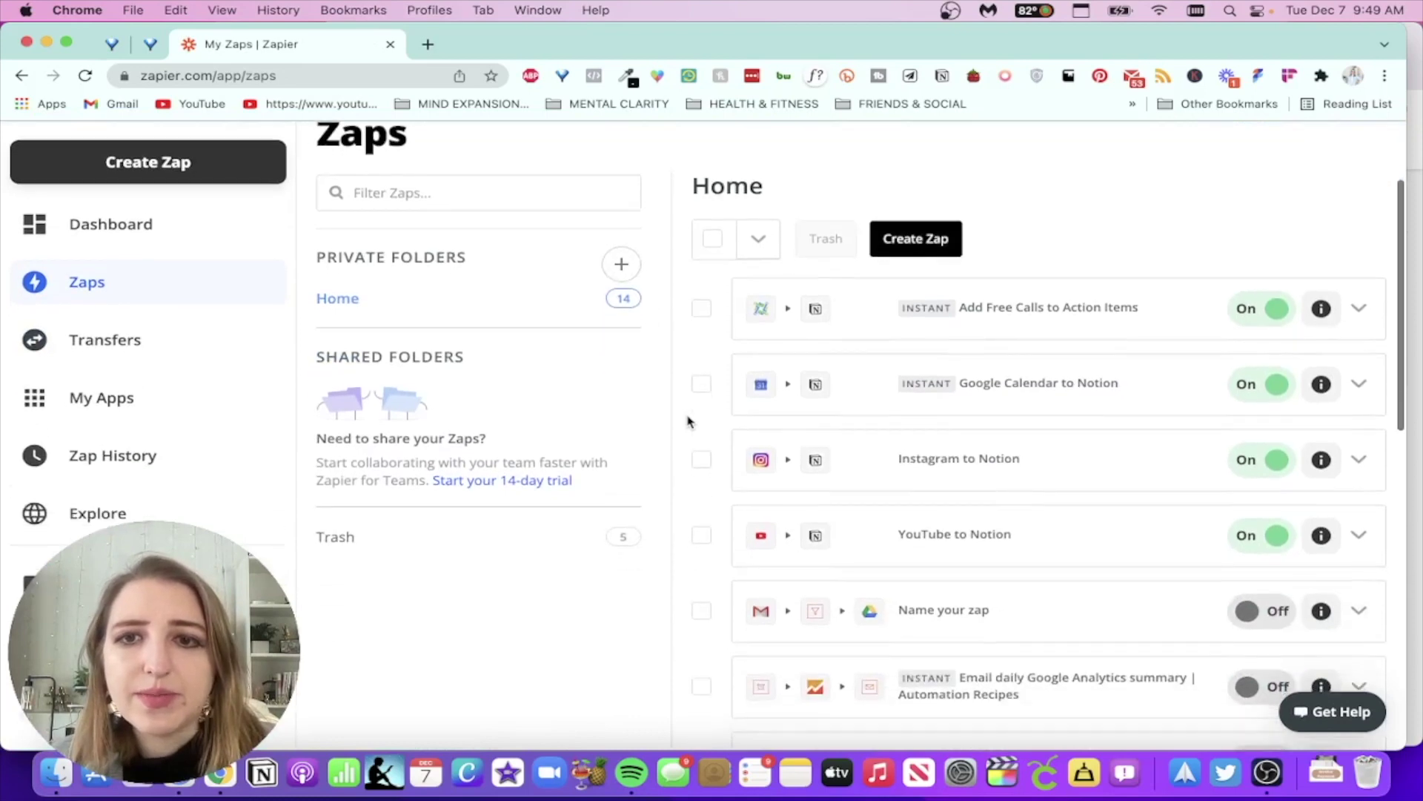
{"action": "scroll", "coordinate": [686, 421], "scroll_direction": "down", "scroll_amount": 4}
{"action": "scroll", "coordinate": [688, 421], "scroll_direction": "up", "scroll_amount": 1}
{"action": "scroll", "coordinate": [688, 421], "scroll_direction": "down", "scroll_amount": 5}
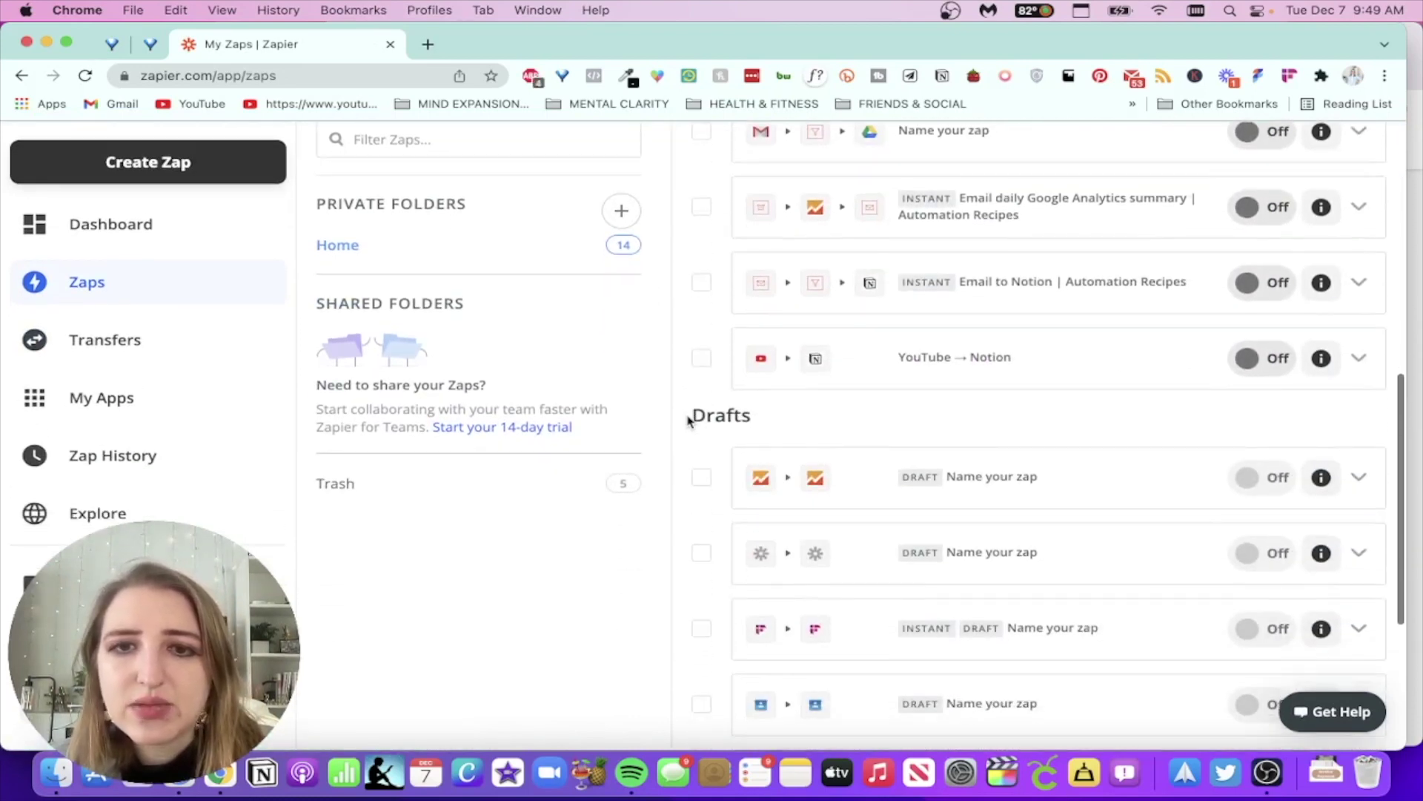
{"action": "scroll", "coordinate": [688, 419], "scroll_direction": "down", "scroll_amount": 2}
{"action": "scroll", "coordinate": [688, 420], "scroll_direction": "up", "scroll_amount": 6}
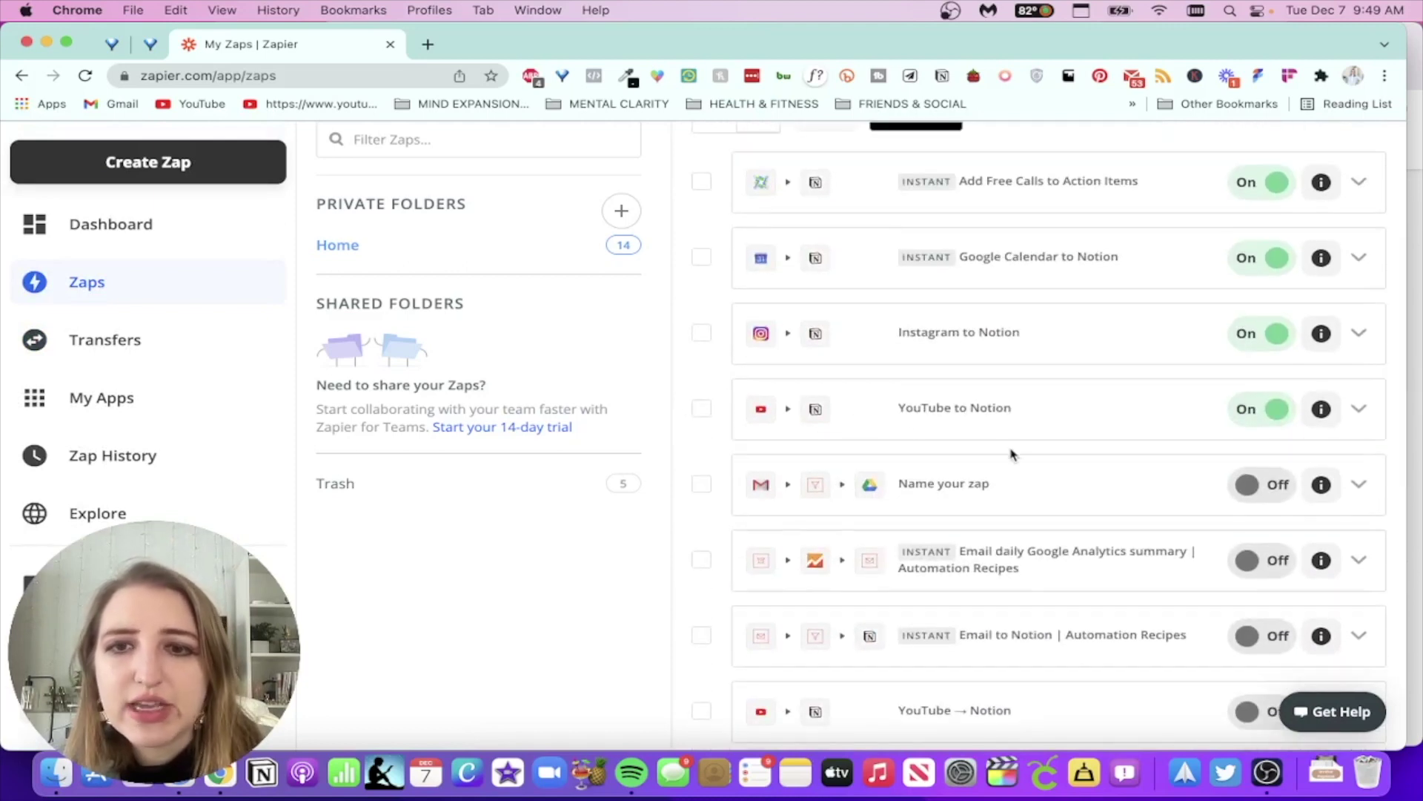
{"action": "scroll", "coordinate": [1012, 453], "scroll_direction": "up", "scroll_amount": 2}
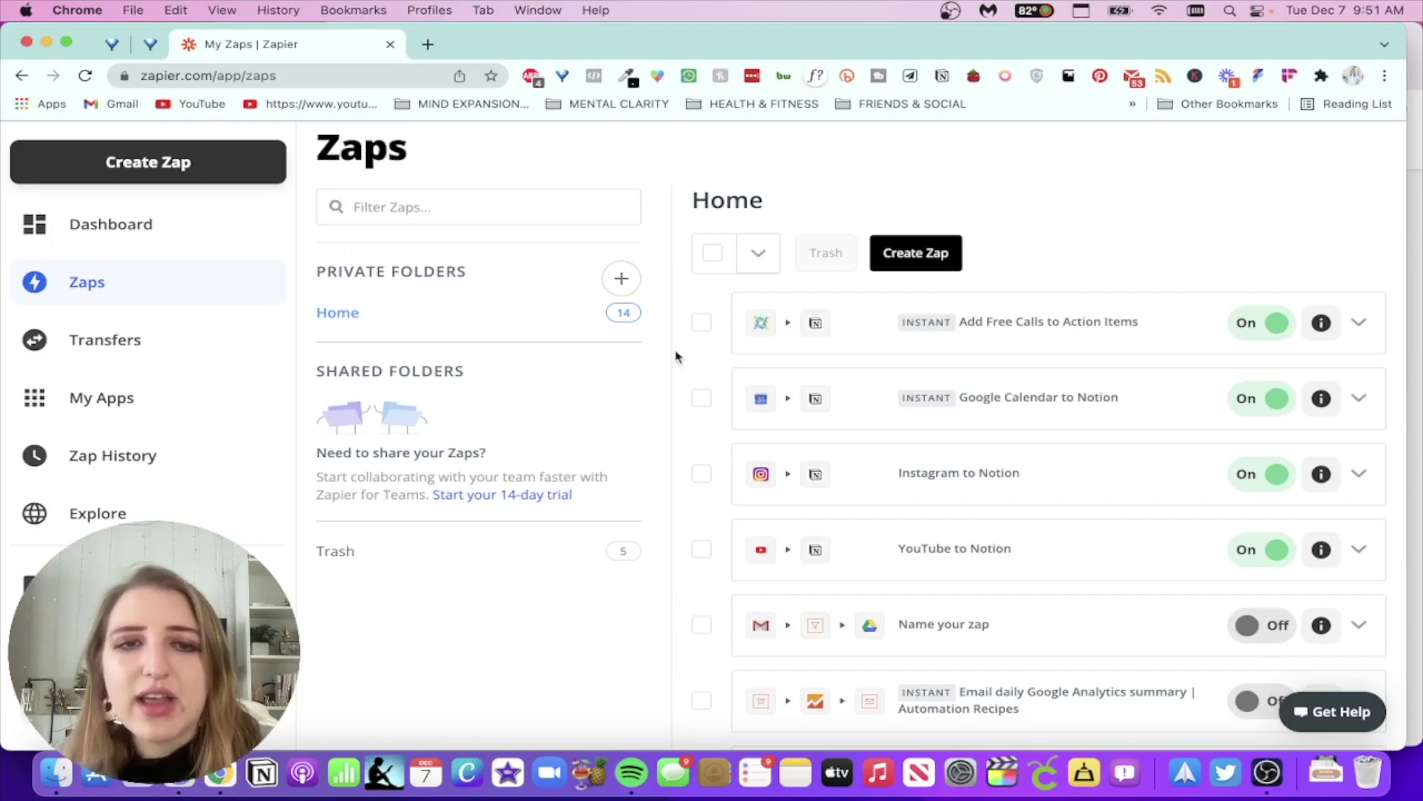
{"action": "left_click", "coordinate": [1069, 323]}
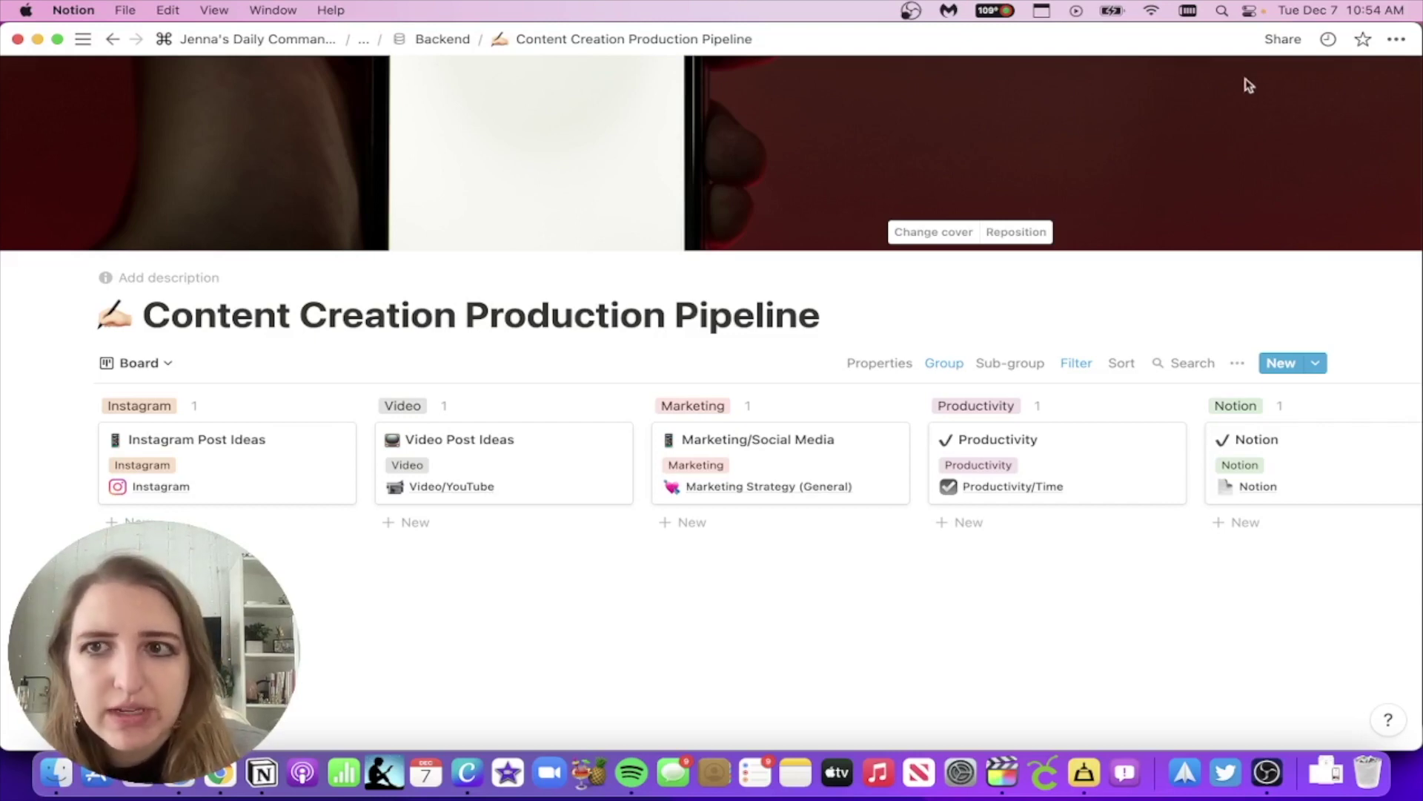
- In Notion, examine the sharing settings of the Content Creation Production Pipeline page and the integrations available to invite
{"action": "left_click", "coordinate": [1283, 40]}
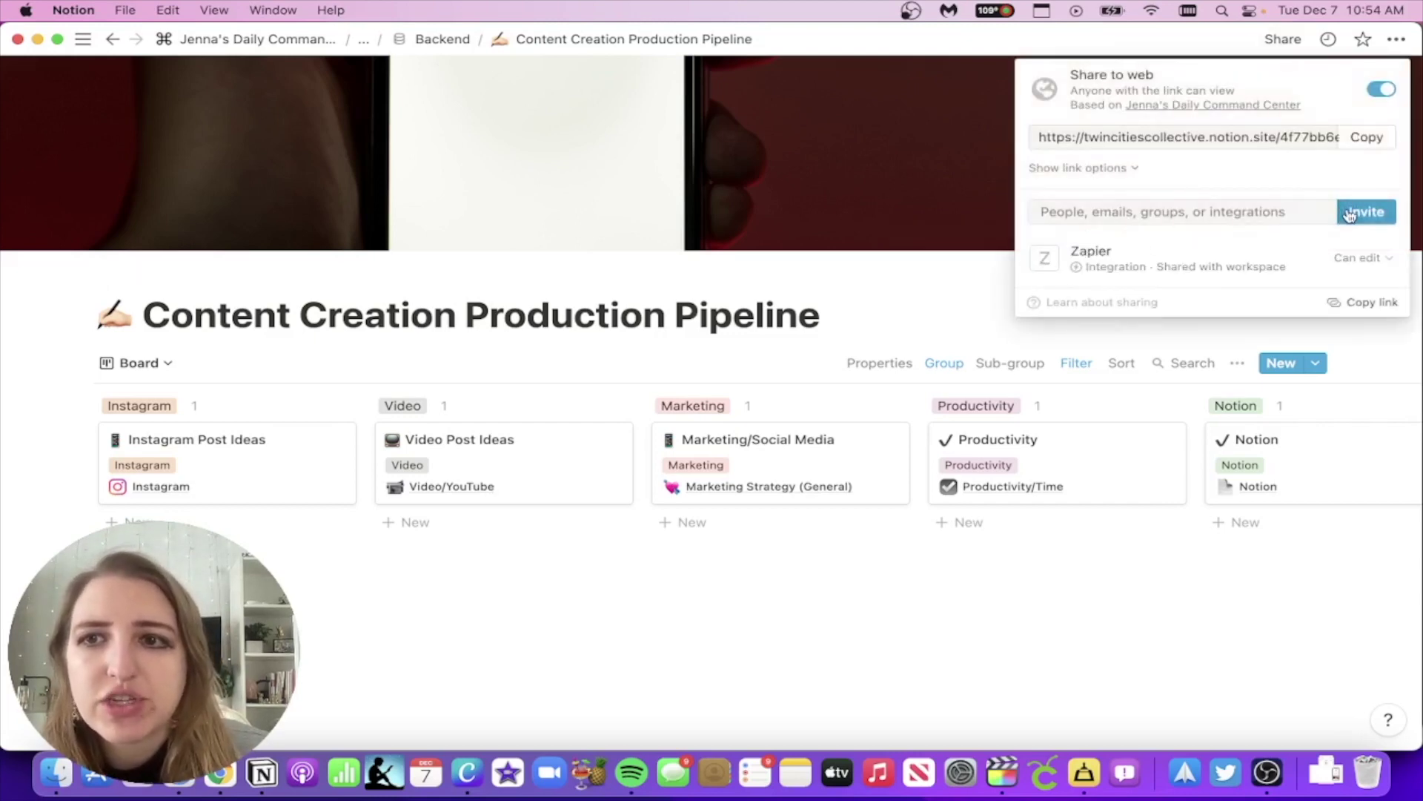
{"action": "left_click", "coordinate": [1351, 213]}
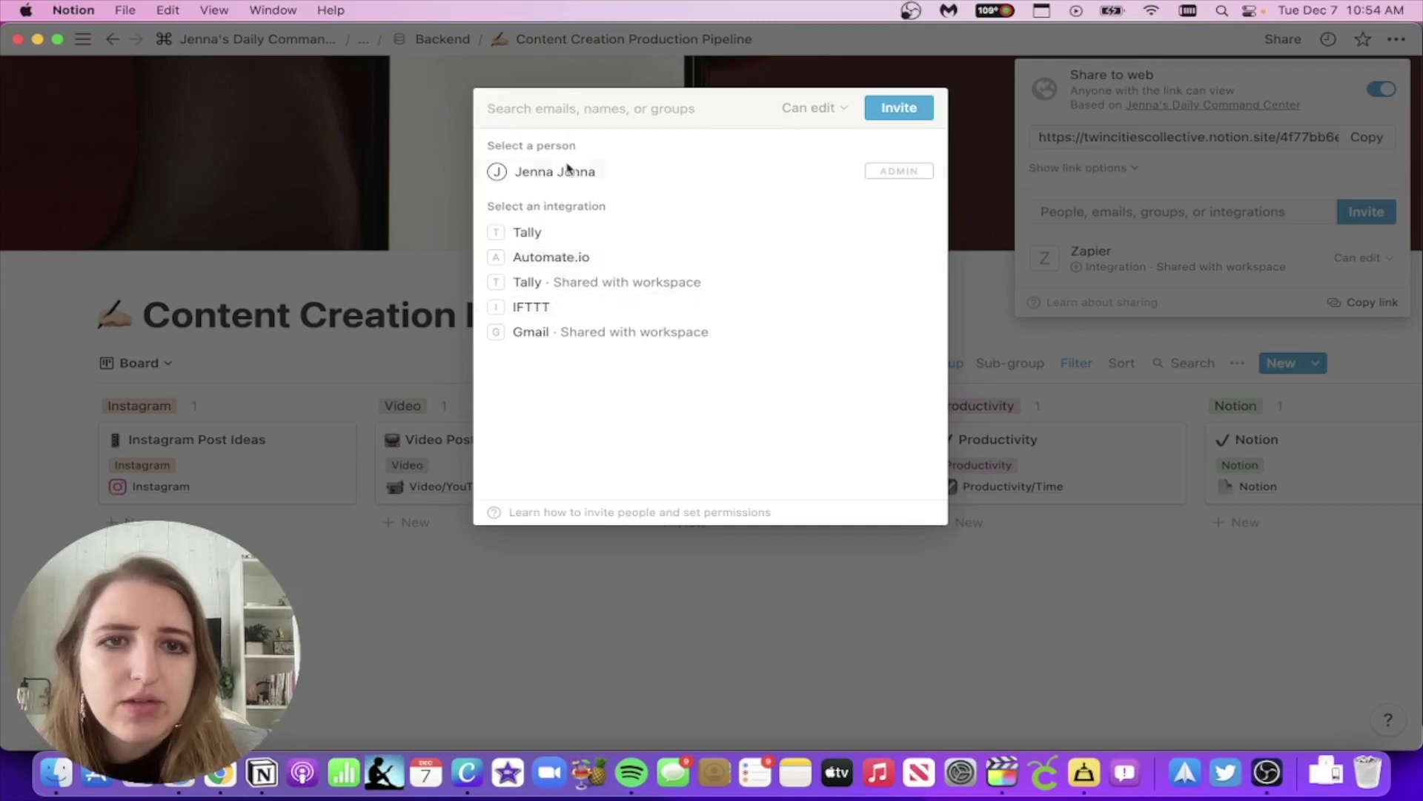
{"action": "left_click", "coordinate": [1046, 220]}
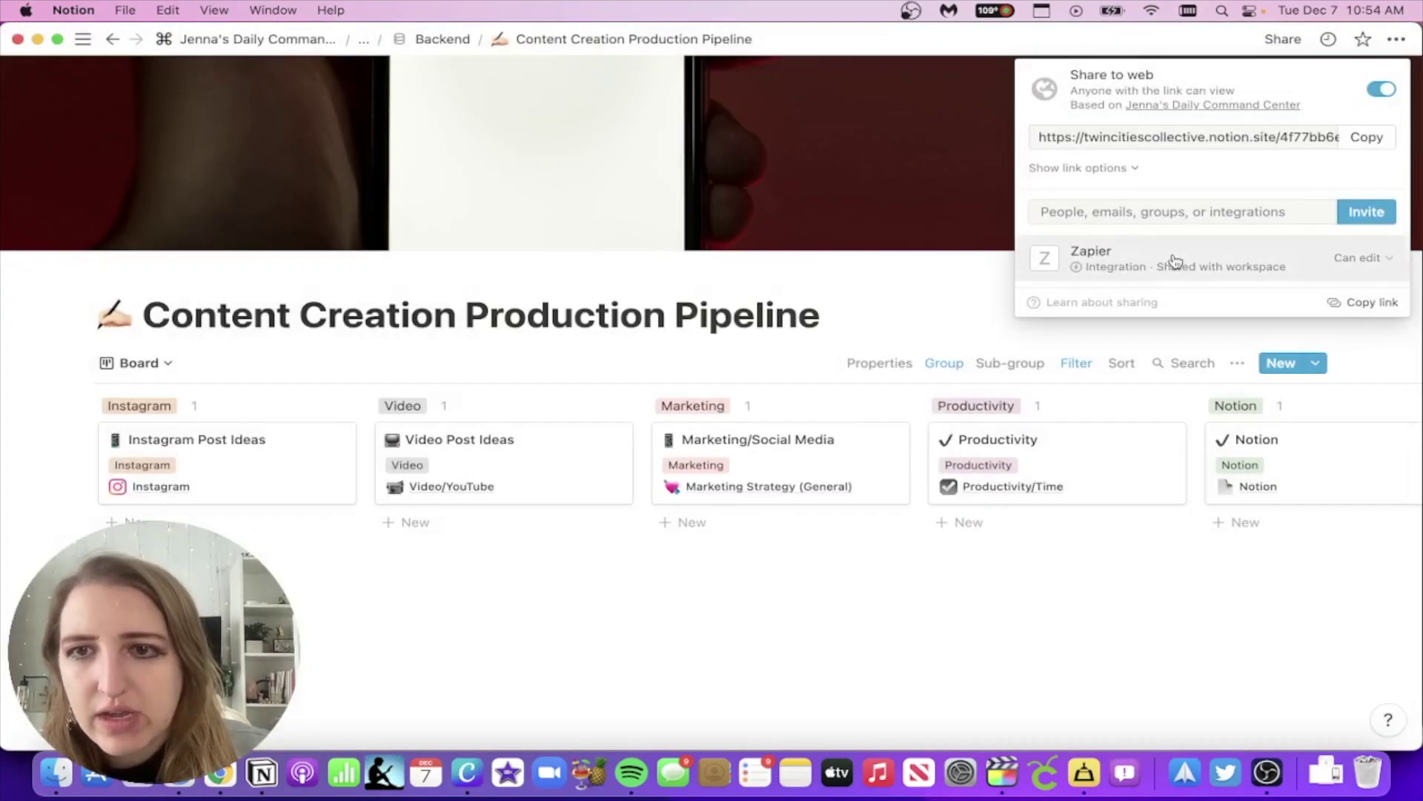
{"action": "left_click", "coordinate": [1342, 219]}
{"action": "left_click", "coordinate": [531, 67]}
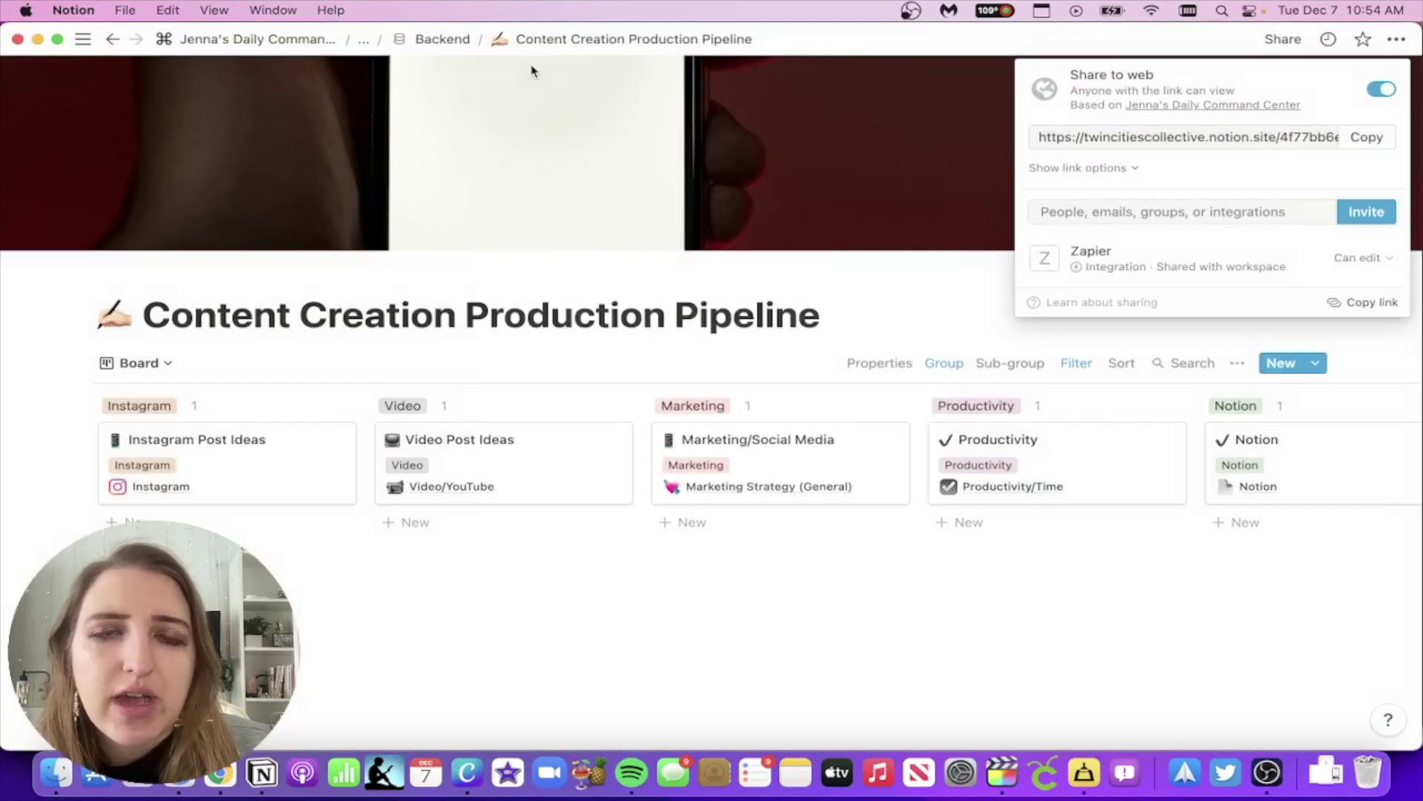
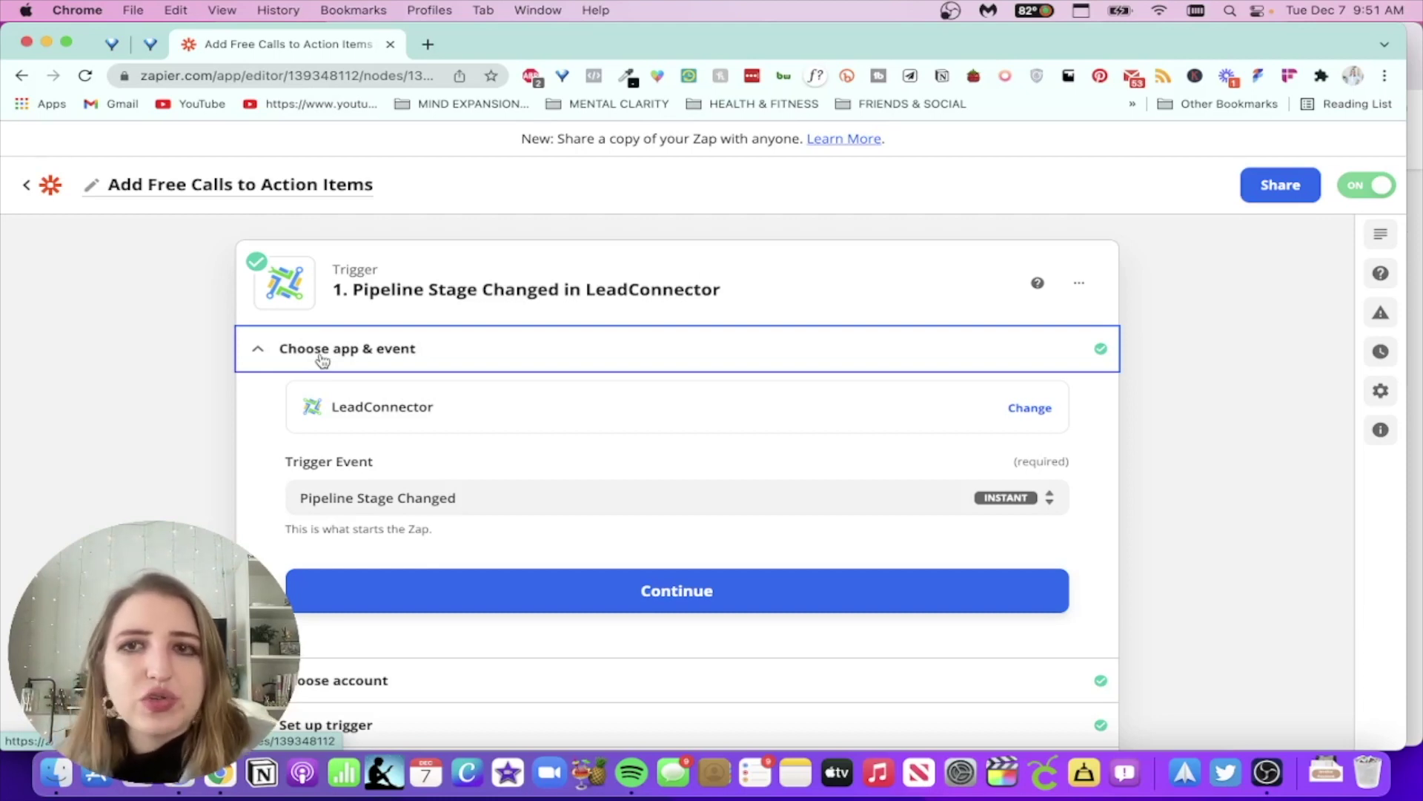
- Check the available LeadConnector trigger events, keep Pipeline Stage Changed and continue to the trigger's account selection
{"action": "left_click", "coordinate": [470, 498]}
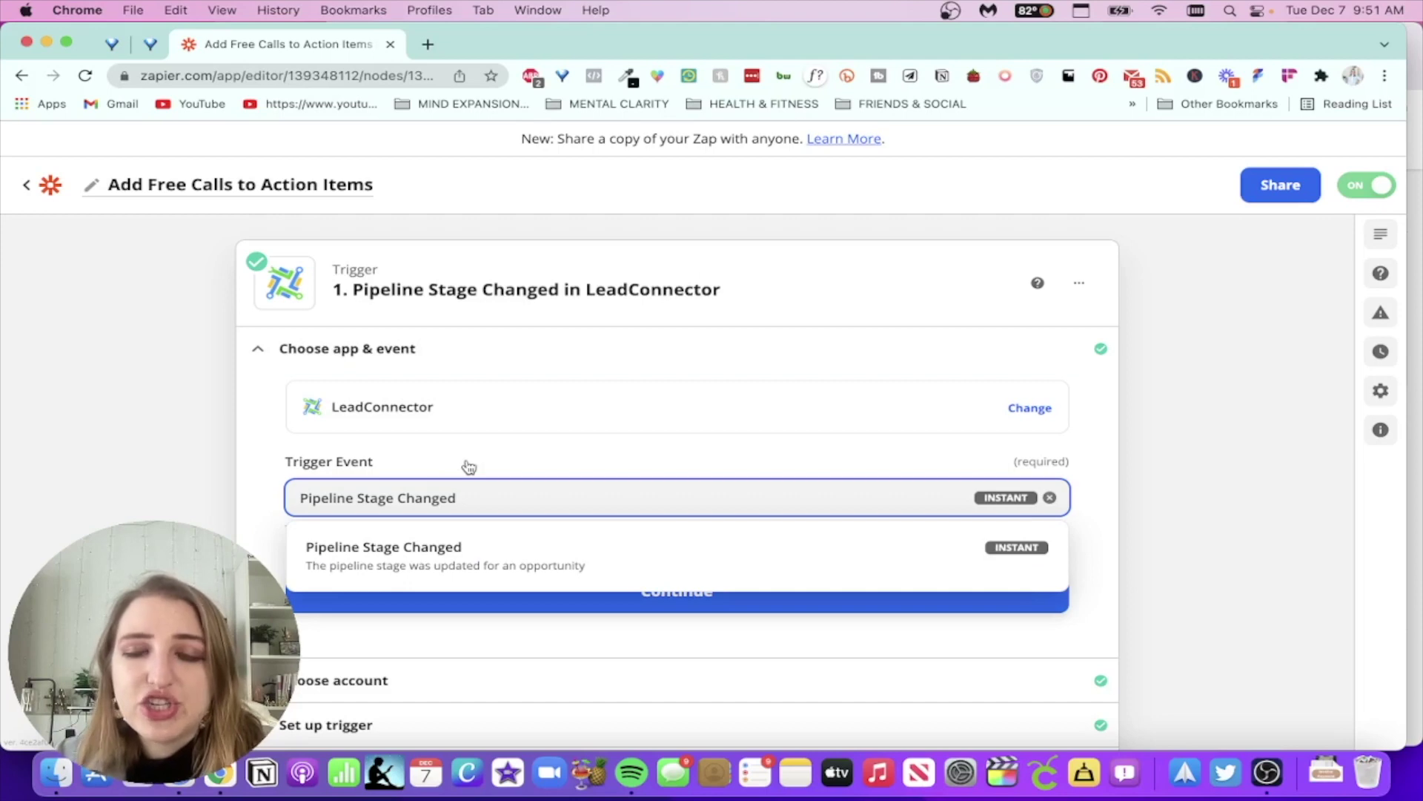
{"action": "left_click", "coordinate": [518, 459]}
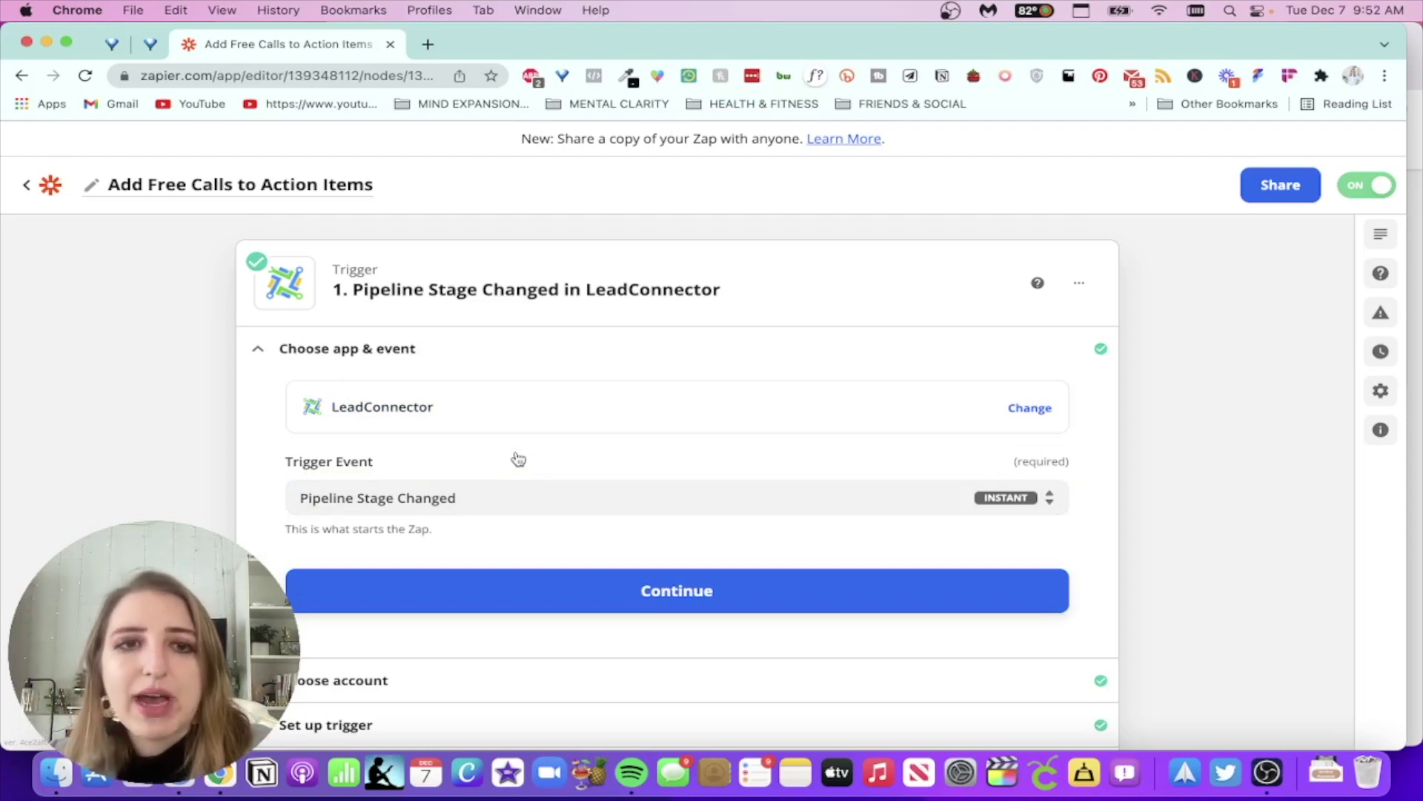
{"action": "left_click", "coordinate": [547, 599]}
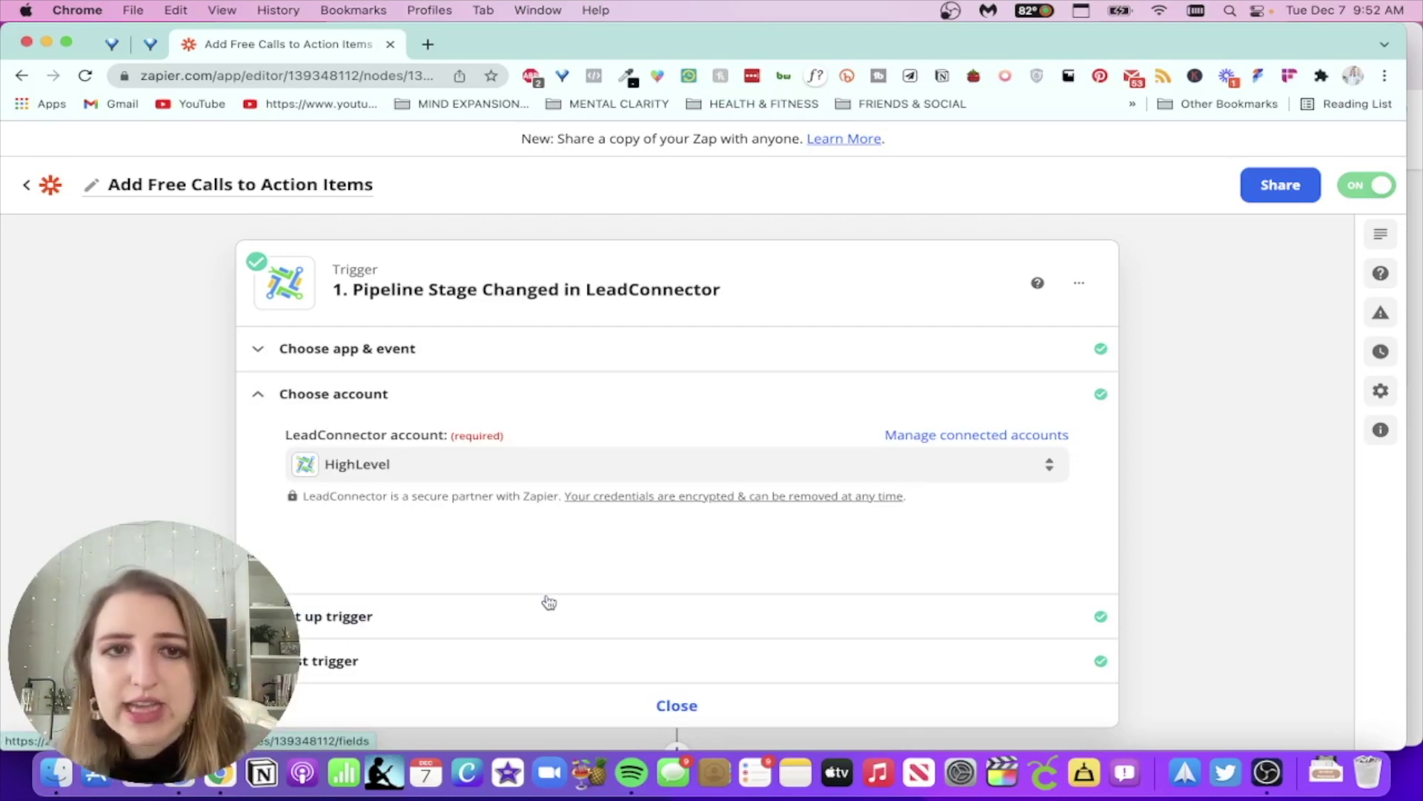
- Review the trigger setup, including the pipeline choices and the stage setting, without changing them, and collapse the section
{"action": "scroll", "coordinate": [546, 601], "scroll_direction": "down", "scroll_amount": 2}
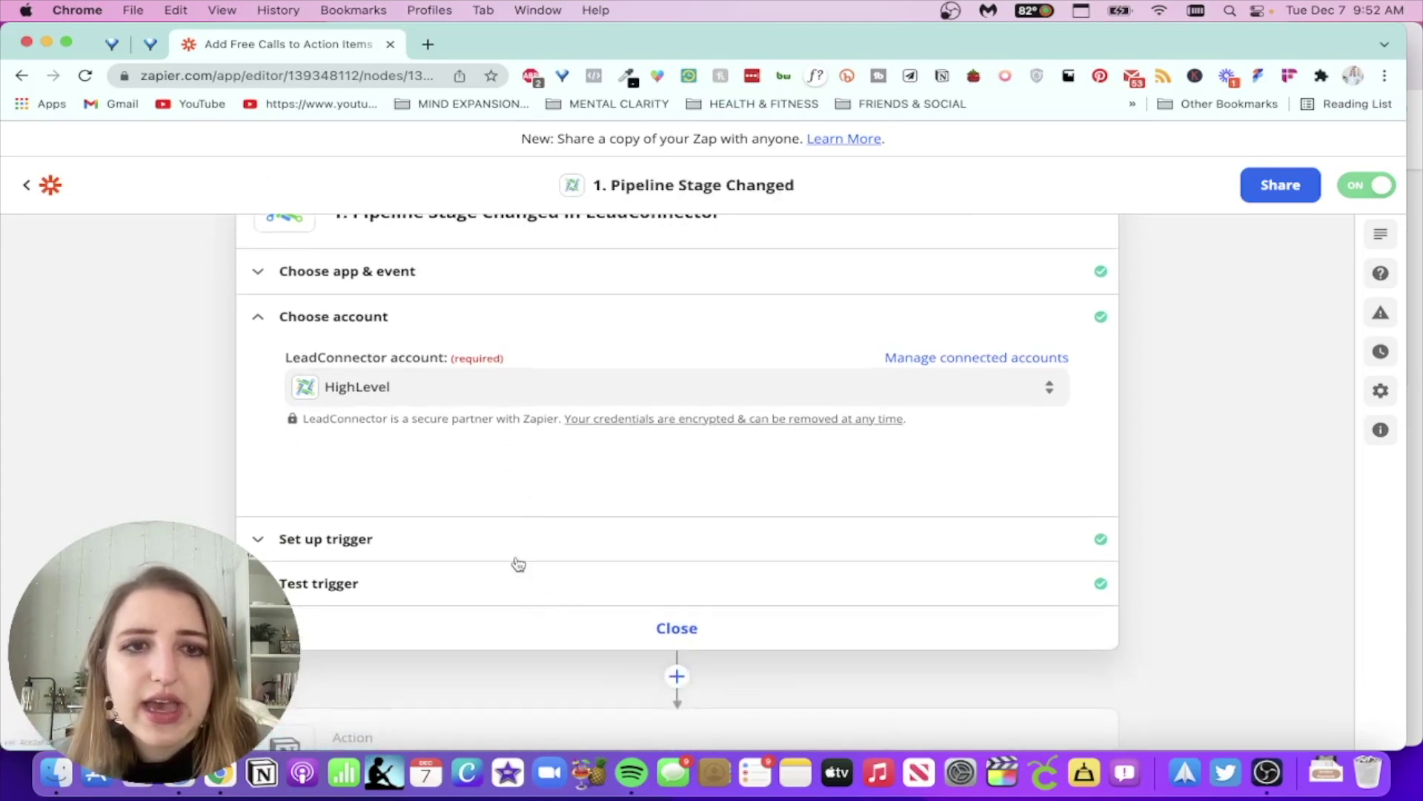
{"action": "left_click", "coordinate": [490, 549]}
{"action": "scroll", "coordinate": [181, 435], "scroll_direction": "down", "scroll_amount": 2}
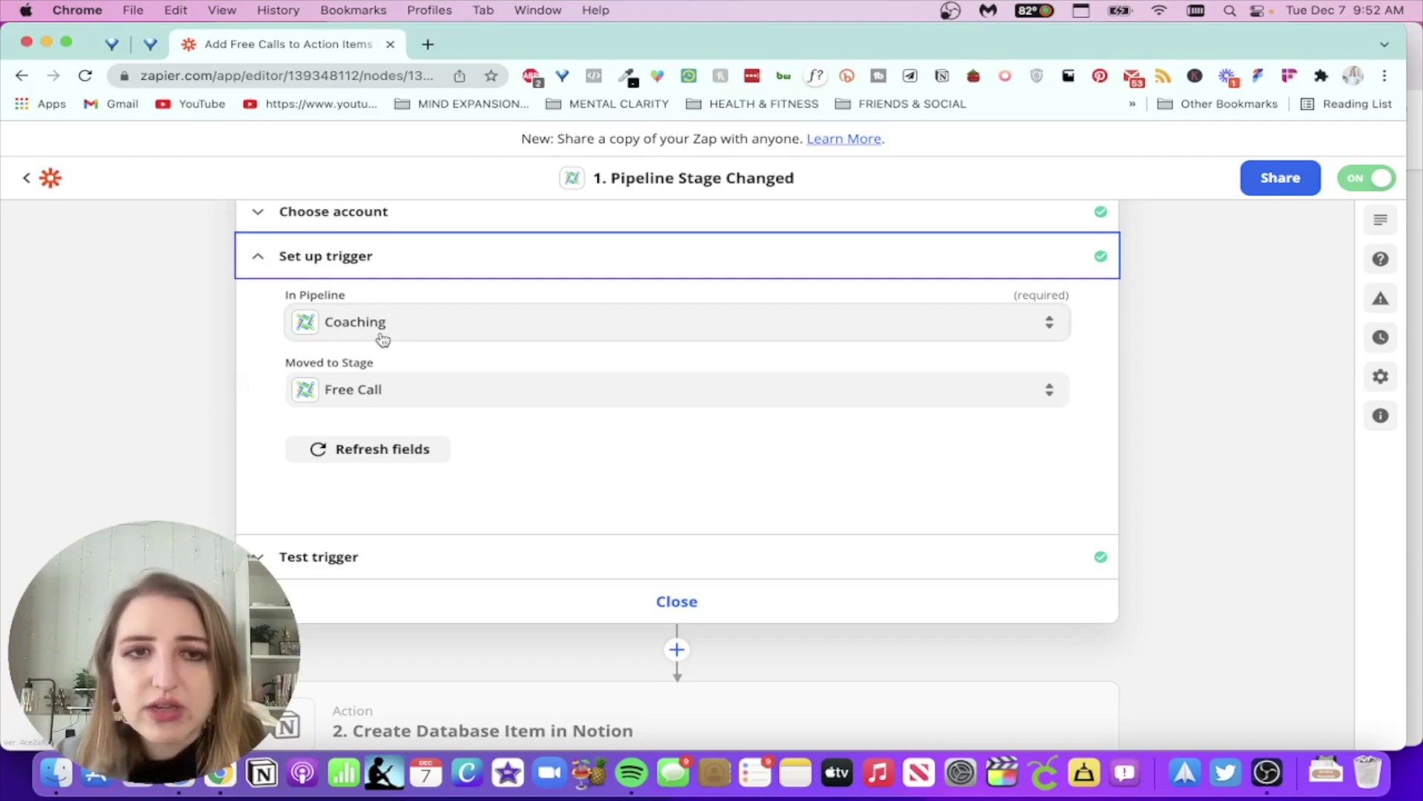
{"action": "left_click", "coordinate": [383, 339]}
{"action": "scroll", "coordinate": [423, 537], "scroll_direction": "down", "scroll_amount": 3}
{"action": "scroll", "coordinate": [413, 541], "scroll_direction": "up", "scroll_amount": 3}
{"action": "left_click", "coordinate": [197, 423]}
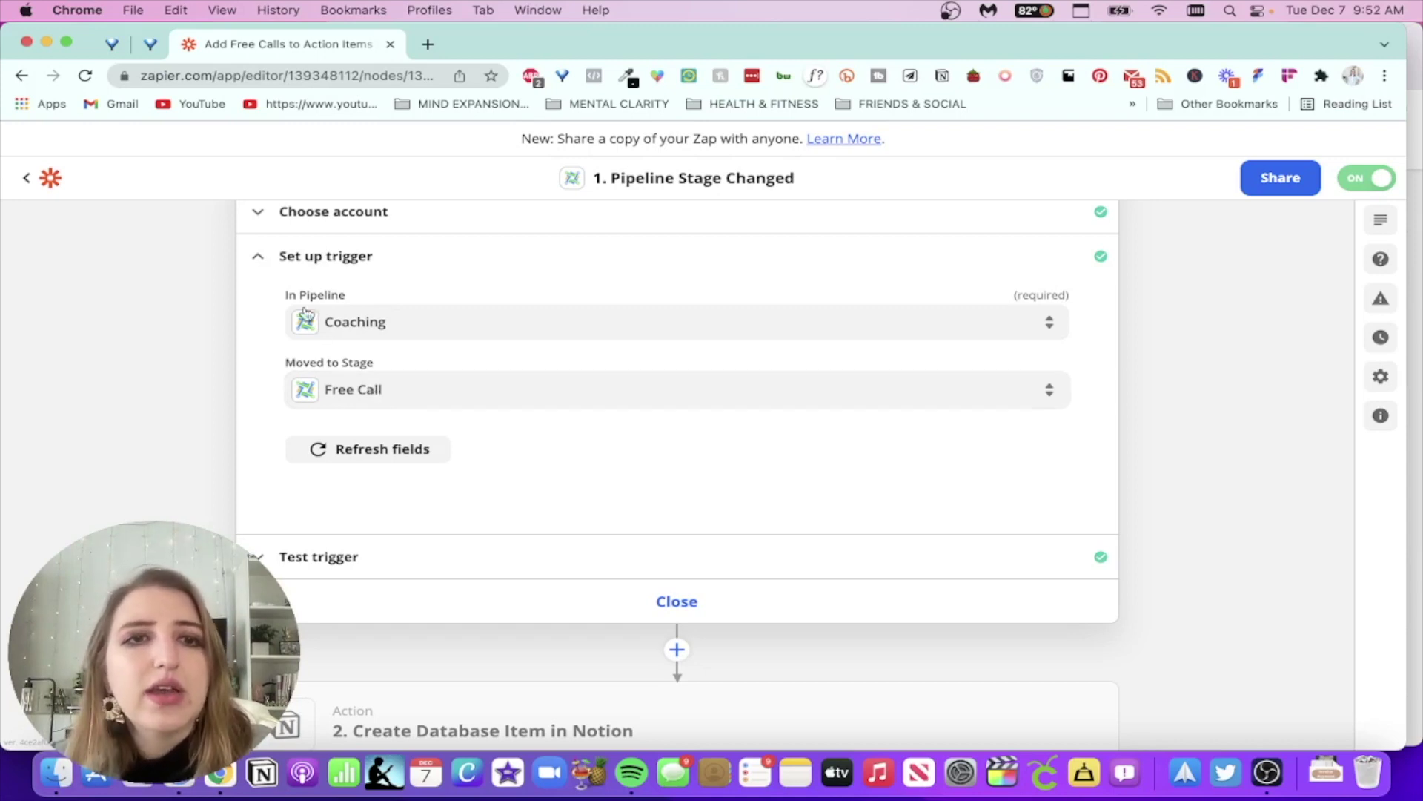
{"action": "left_click", "coordinate": [261, 255]}
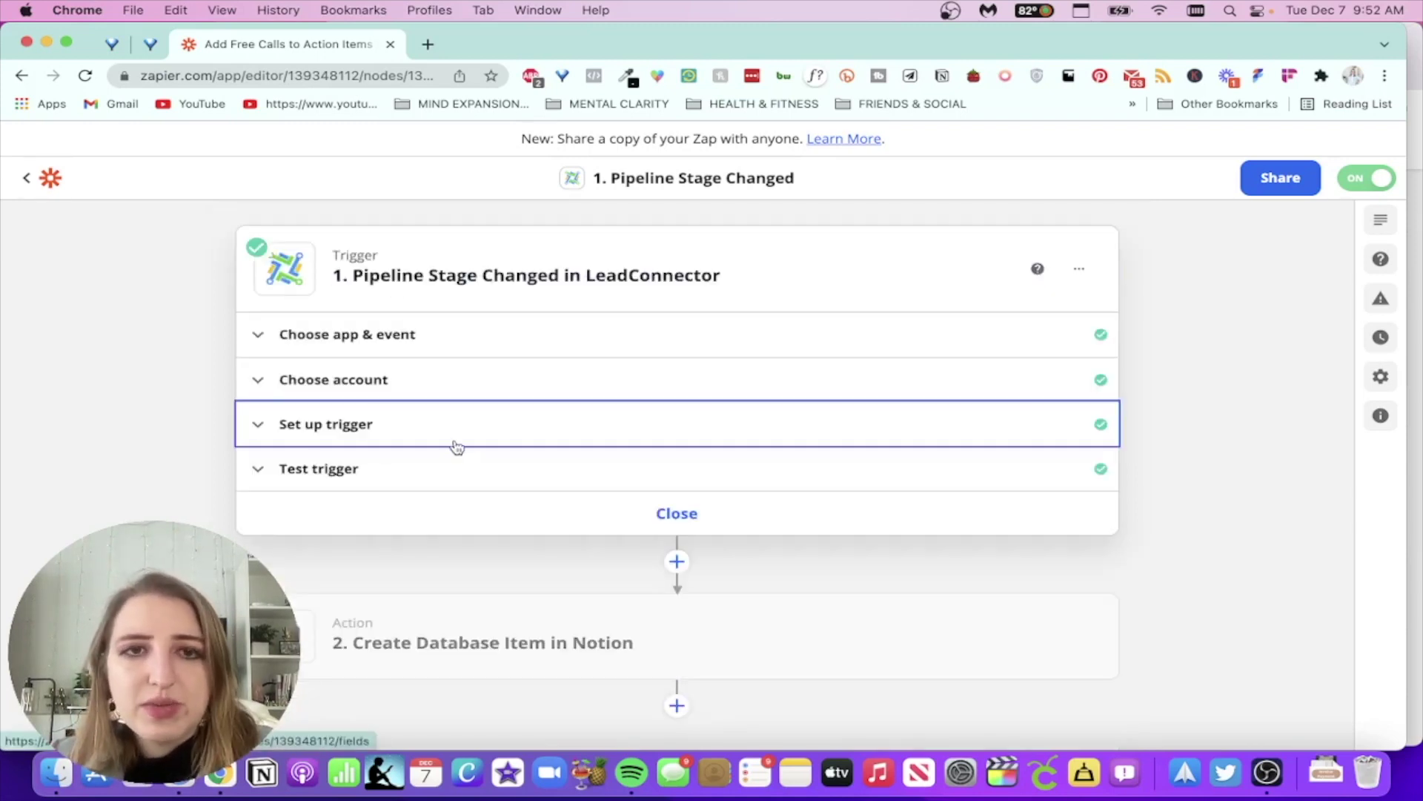
- Examine the sample record in the LeadConnector trigger's test section and collapse the section
{"action": "left_click", "coordinate": [387, 482]}
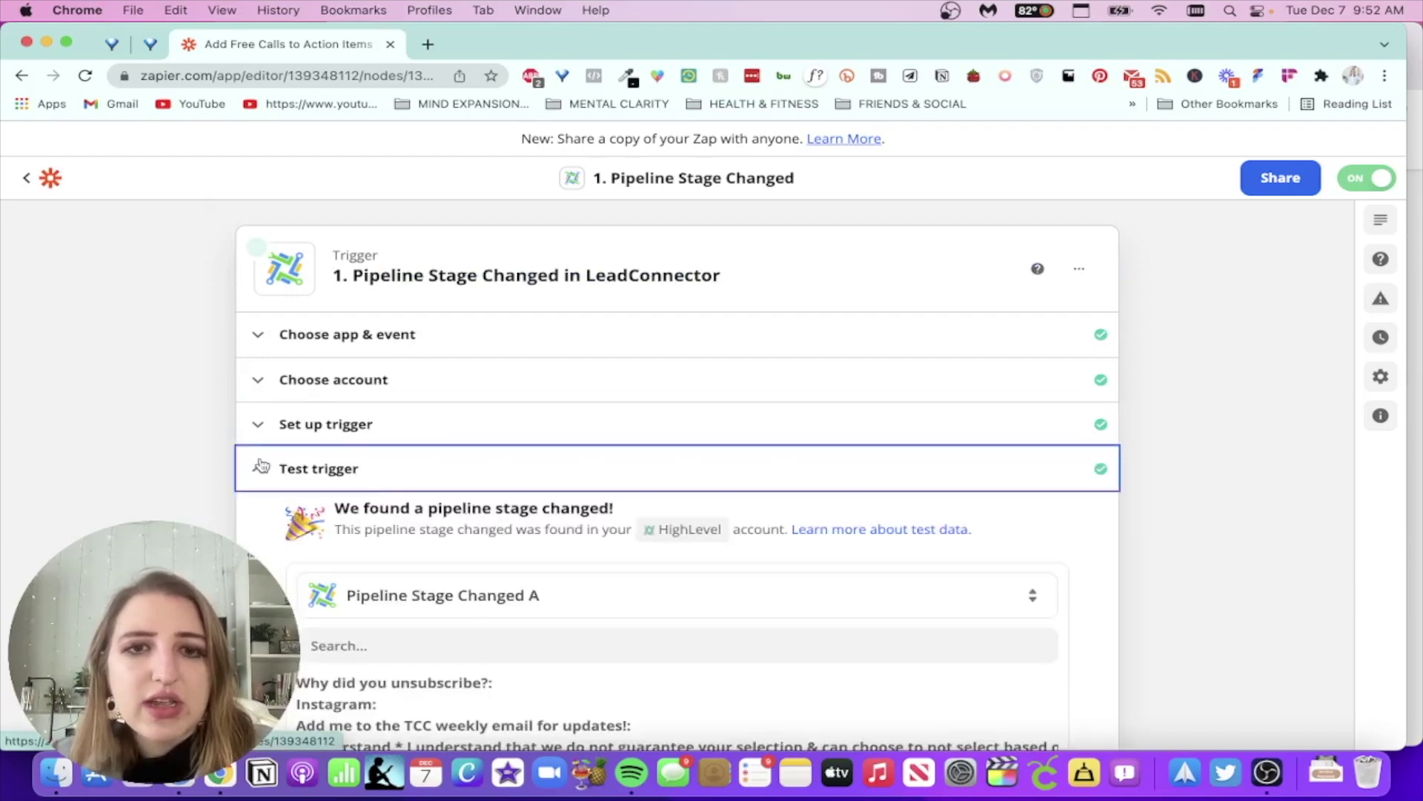
{"action": "scroll", "coordinate": [208, 471], "scroll_direction": "down", "scroll_amount": 4}
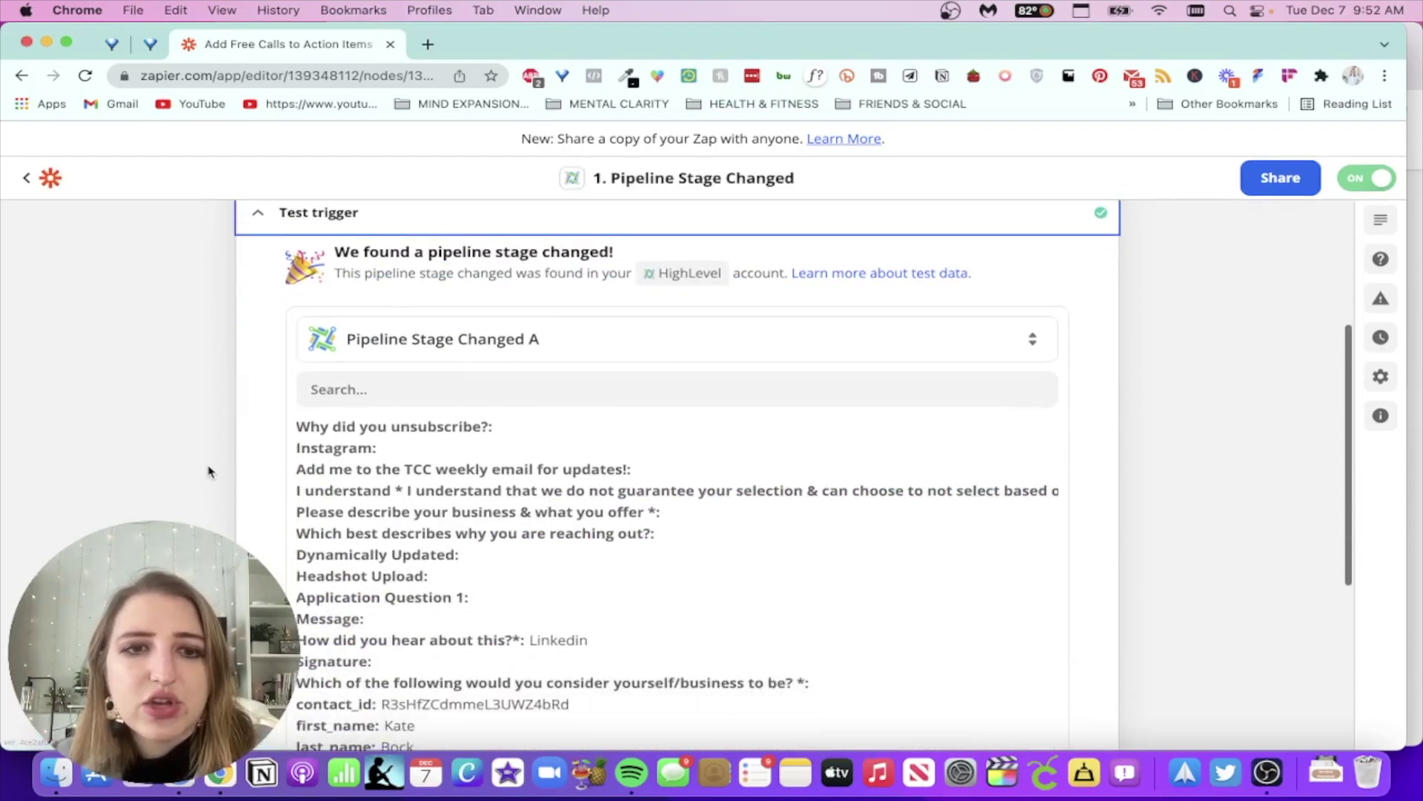
{"action": "scroll", "coordinate": [209, 471], "scroll_direction": "up", "scroll_amount": 4}
{"action": "left_click", "coordinate": [257, 482]}
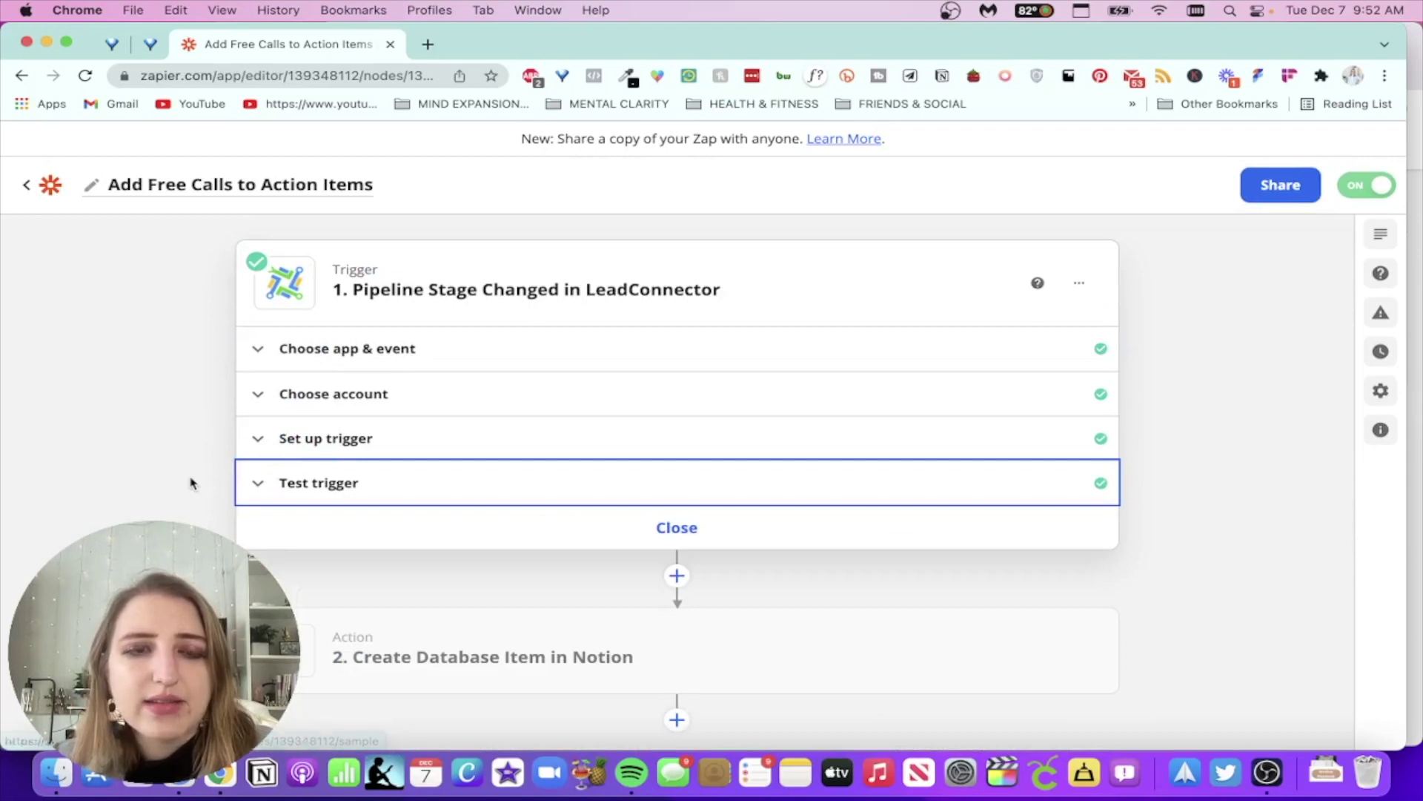
- Close the LeadConnector trigger step and open the Create Database Item in Notion action
{"action": "left_click", "coordinate": [667, 531]}
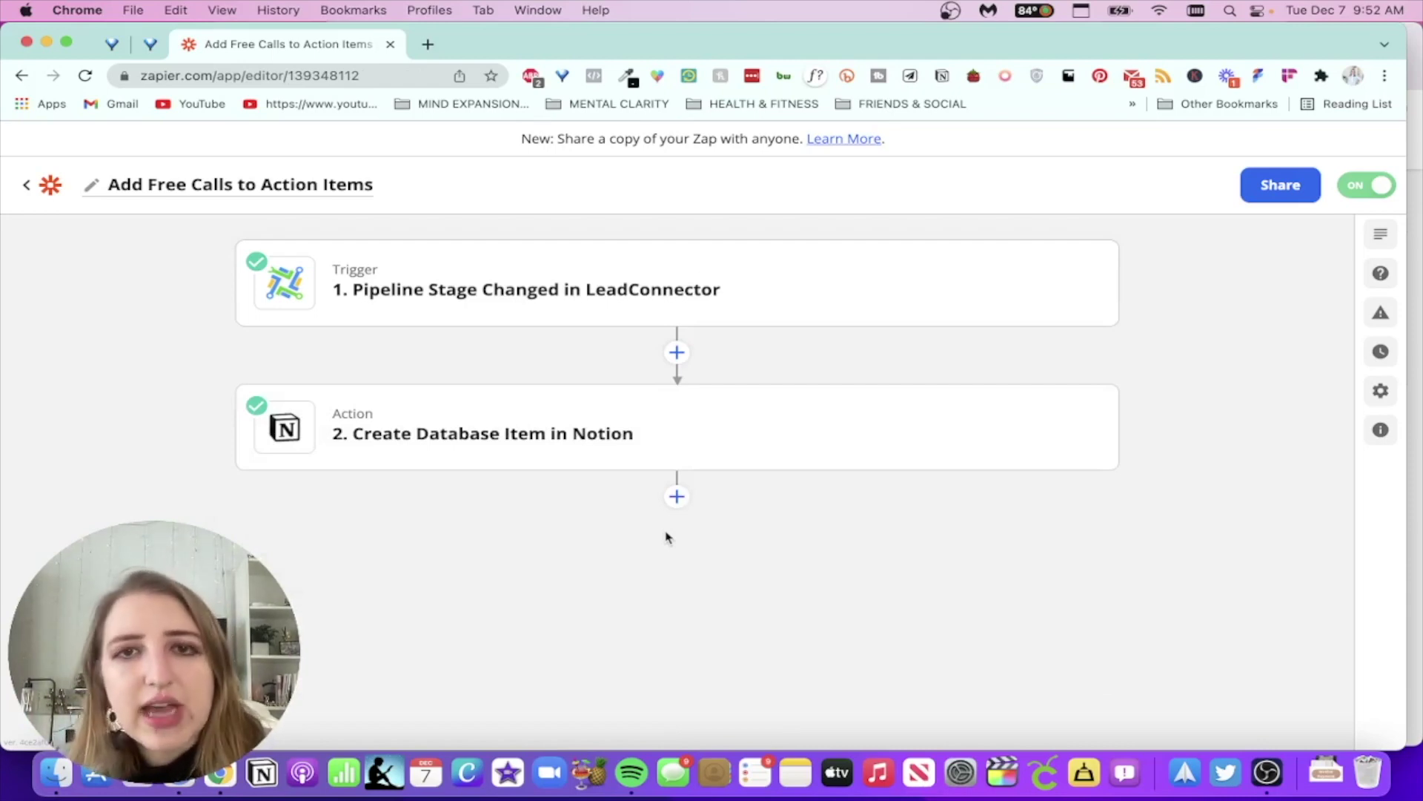
{"action": "left_click", "coordinate": [575, 407]}
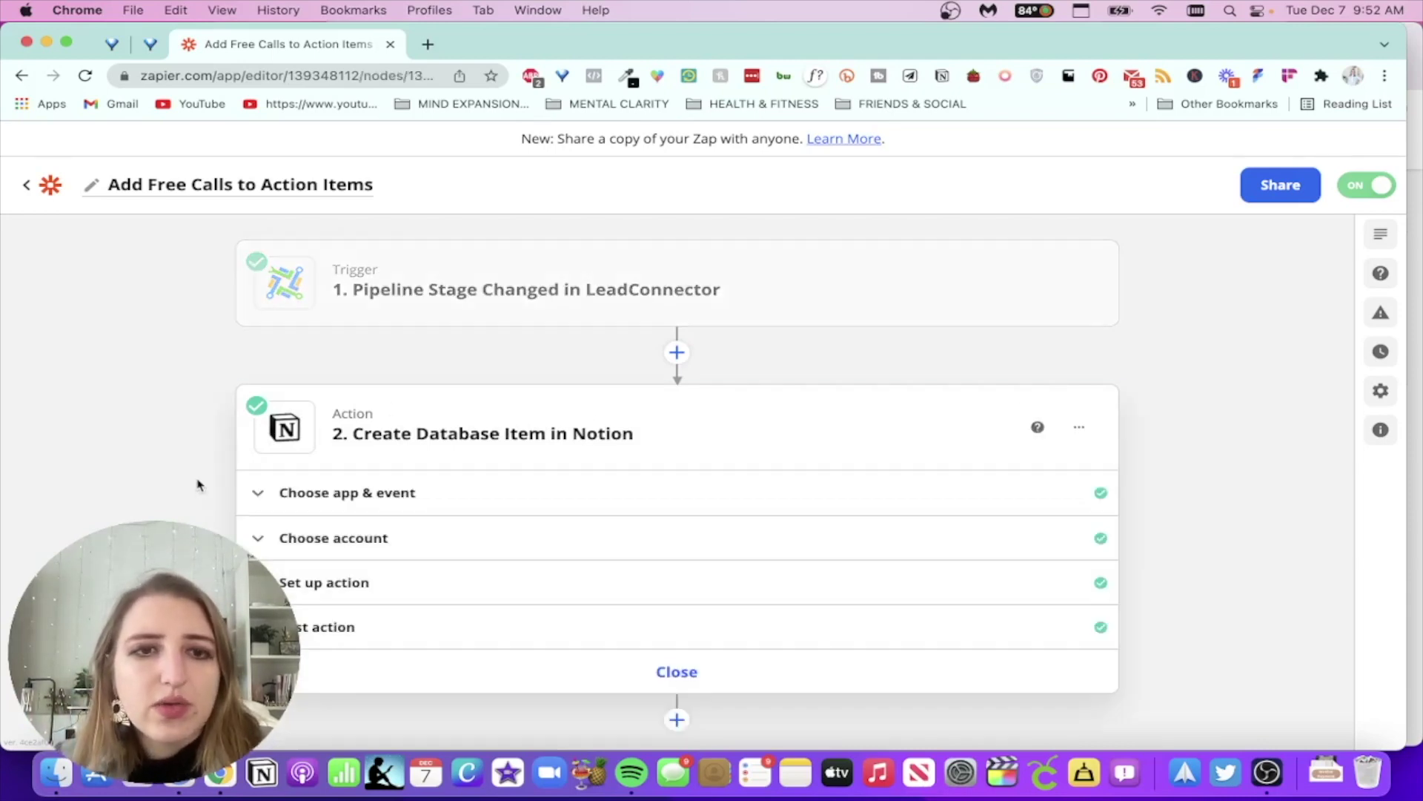
- Check the available Notion action events, keep Create Database Item and open the action's account section
{"action": "left_click", "coordinate": [384, 493]}
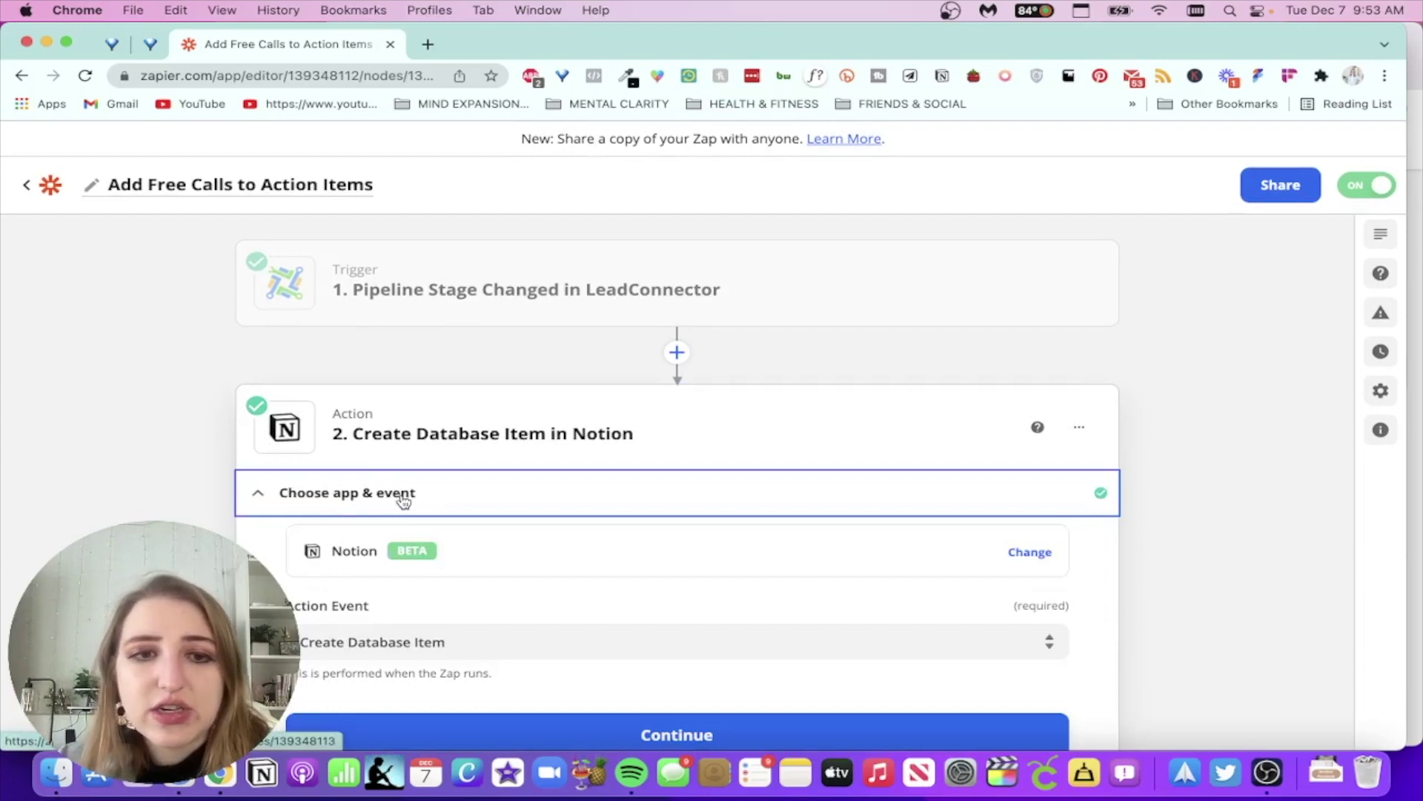
{"action": "left_click", "coordinate": [416, 475]}
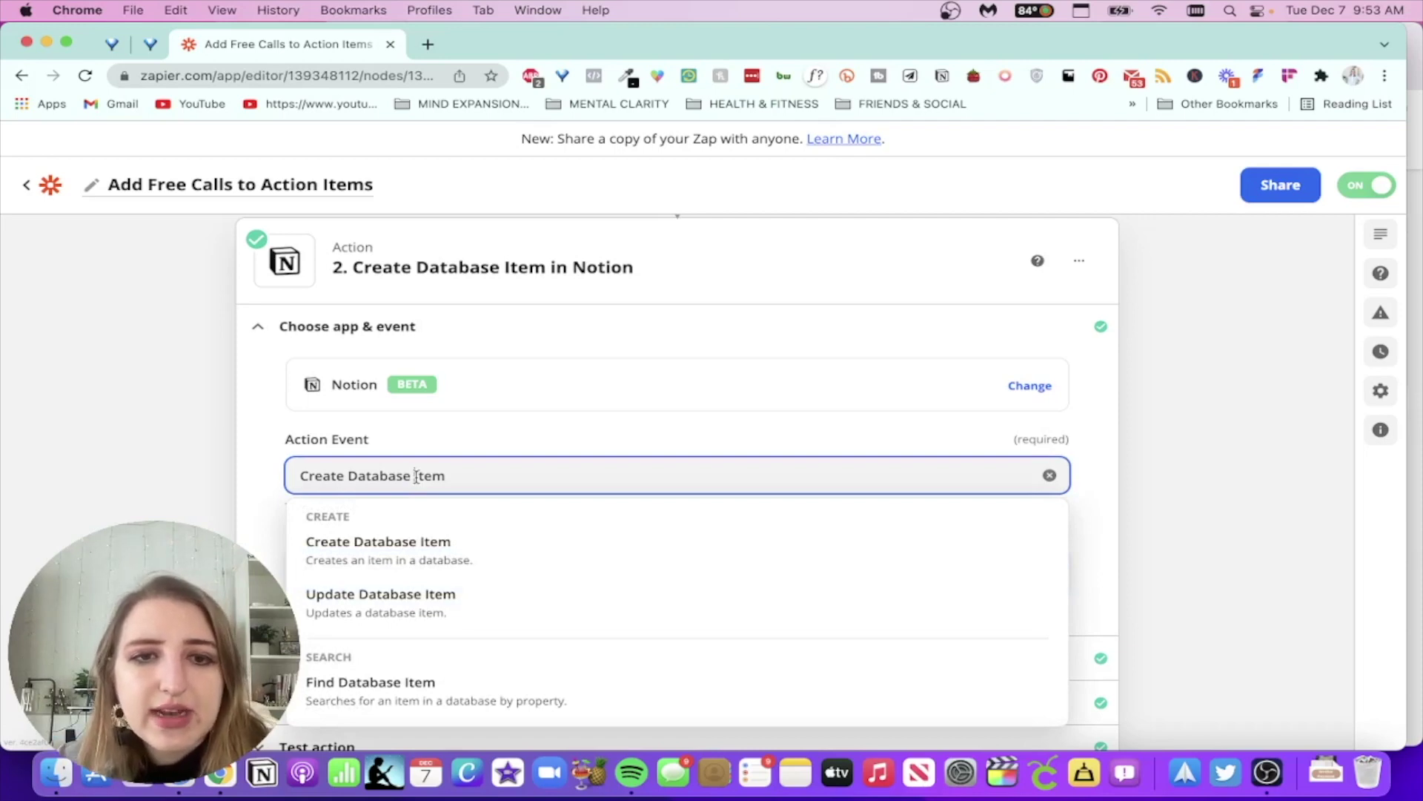
{"action": "left_click", "coordinate": [125, 404]}
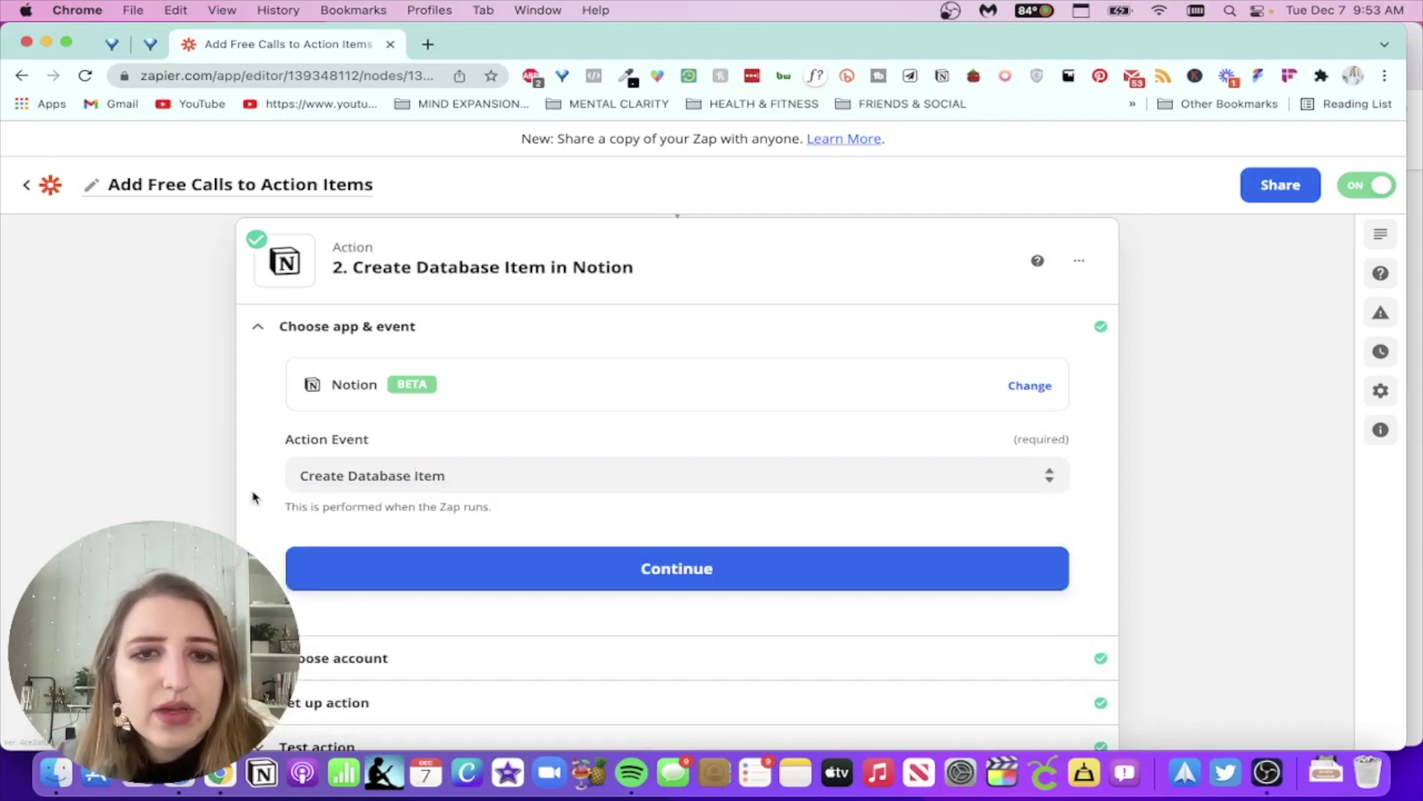
{"action": "scroll", "coordinate": [297, 511], "scroll_direction": "down", "scroll_amount": 1}
{"action": "left_click", "coordinate": [321, 525]}
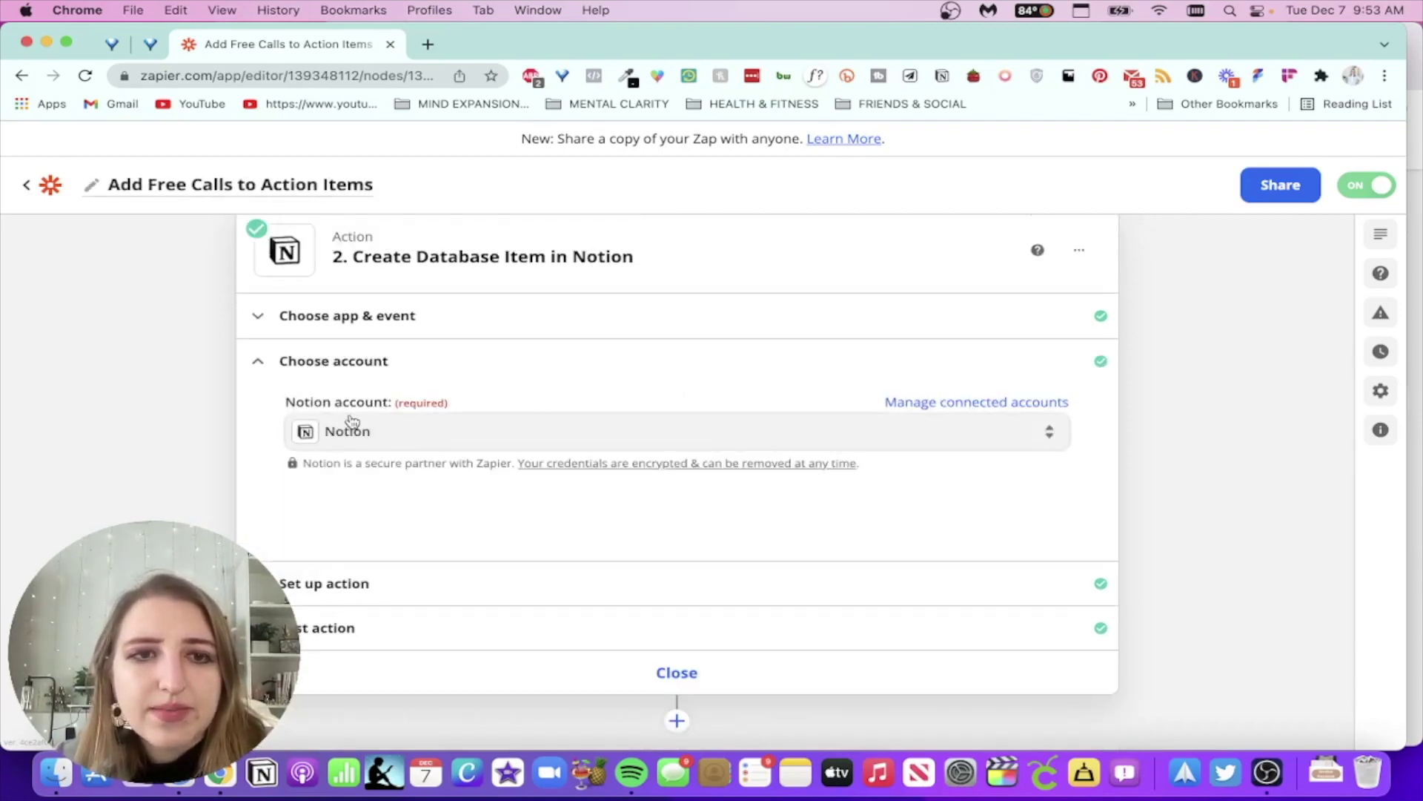
- Examine the Notion action's setup, from the database choice and content field through all the extra property fields
{"action": "left_click", "coordinate": [447, 583]}
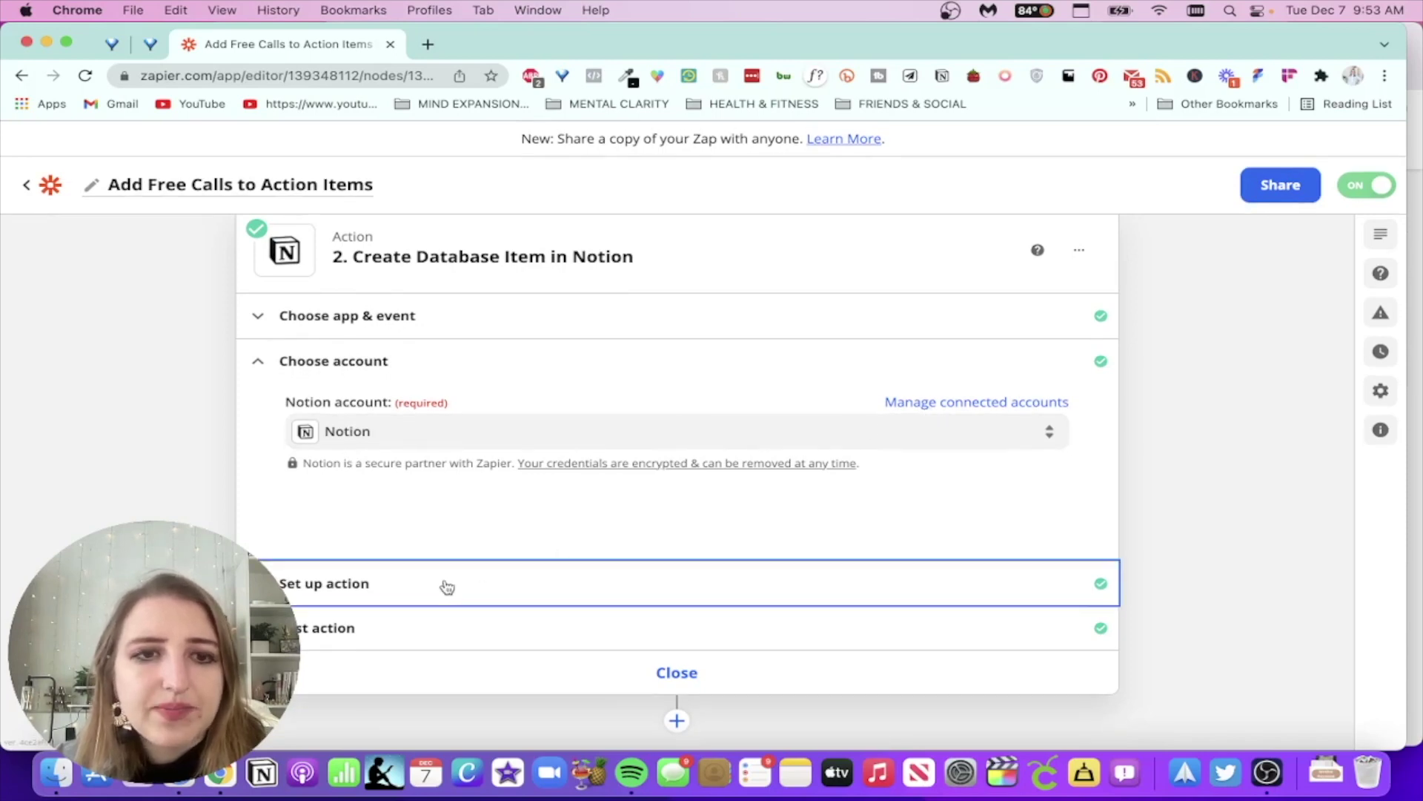
{"action": "scroll", "coordinate": [445, 581], "scroll_direction": "down", "scroll_amount": 3}
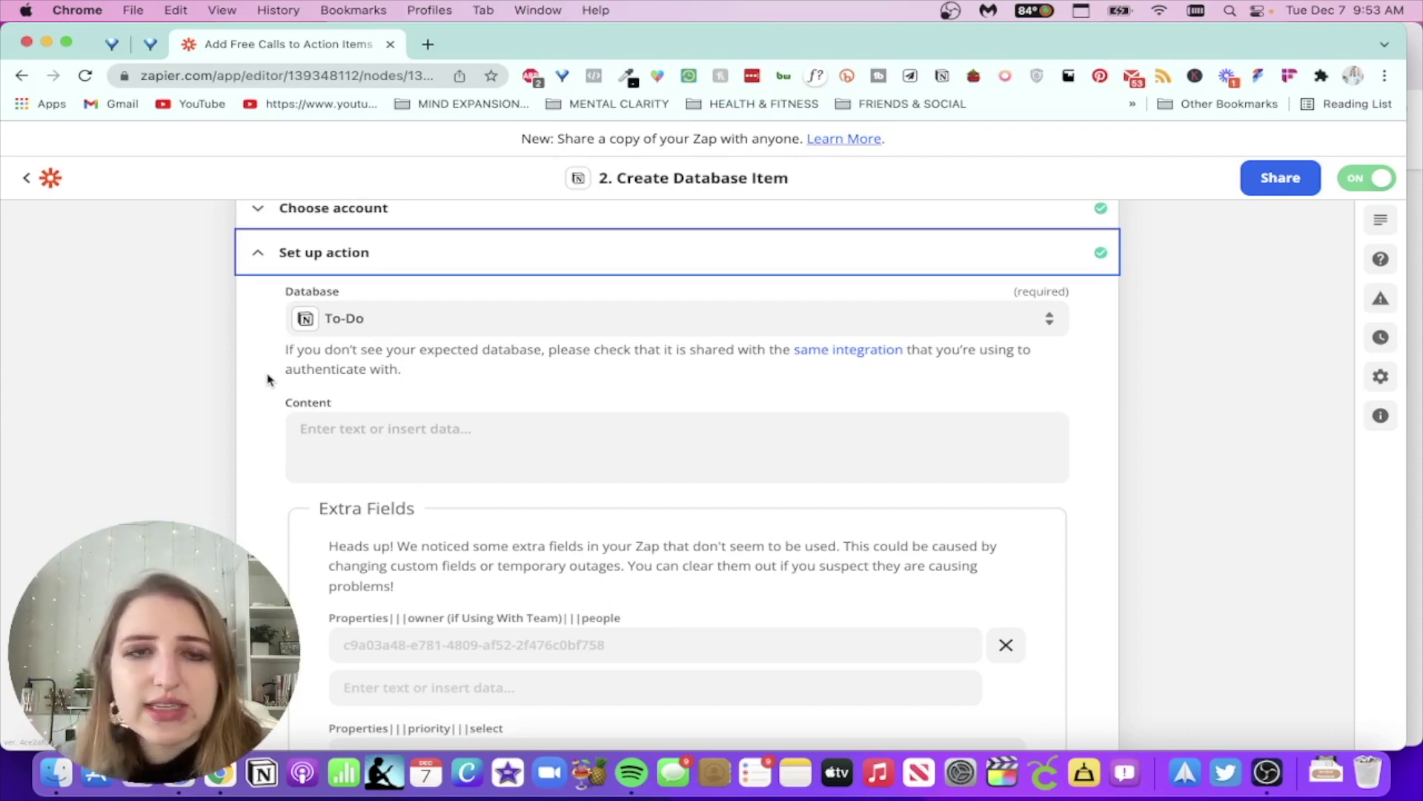
{"action": "scroll", "coordinate": [268, 380], "scroll_direction": "down", "scroll_amount": 5}
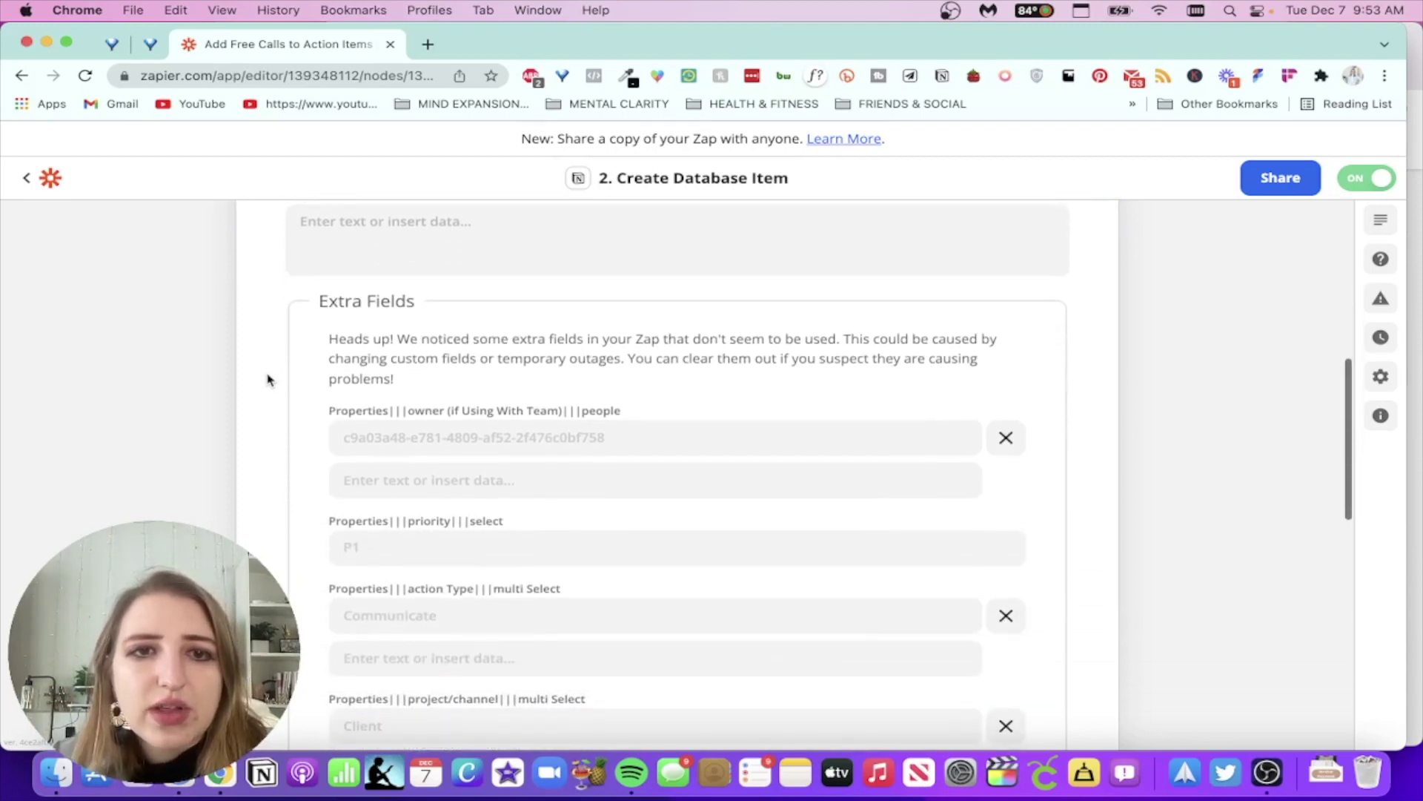
{"action": "scroll", "coordinate": [732, 359], "scroll_direction": "down", "scroll_amount": 6}
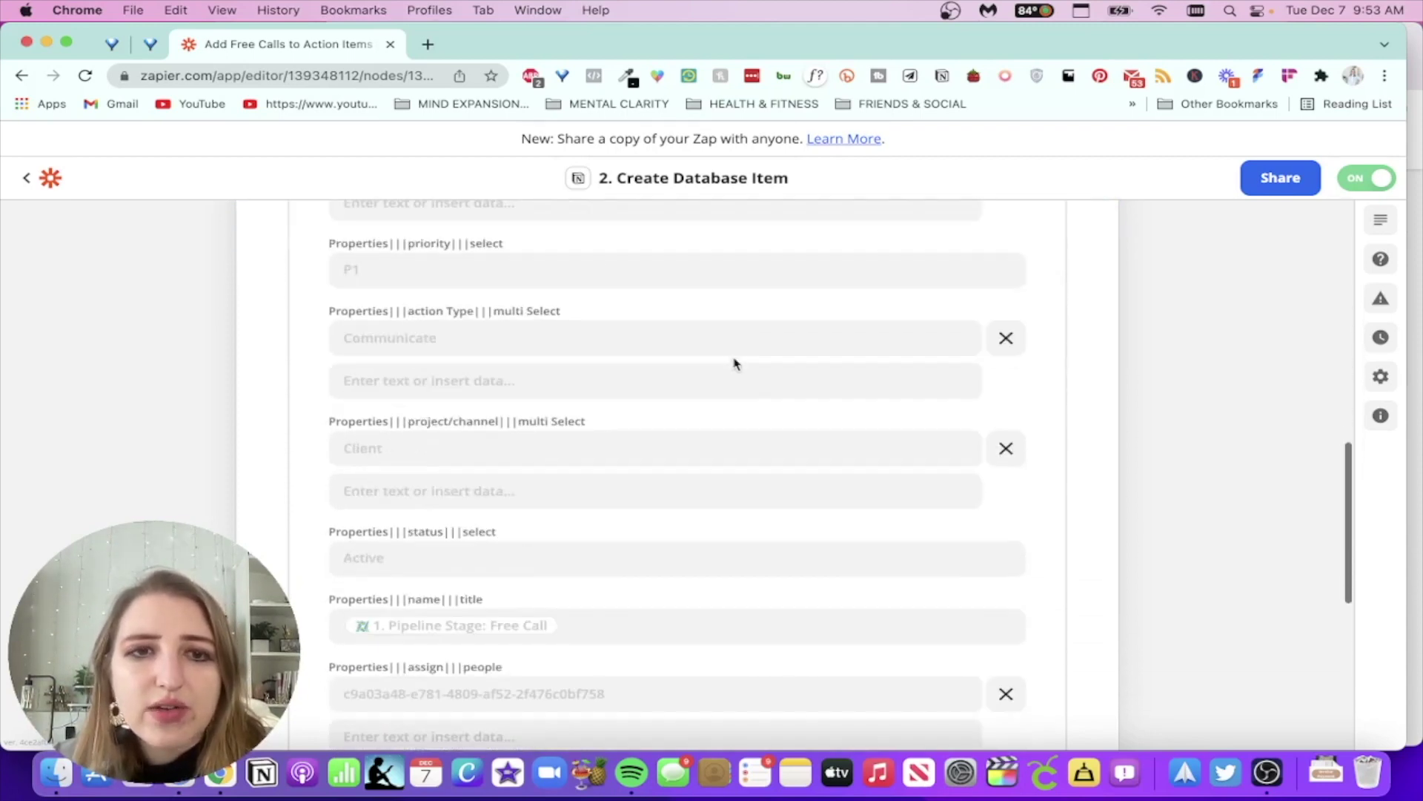
{"action": "scroll", "coordinate": [734, 364], "scroll_direction": "down", "scroll_amount": 4}
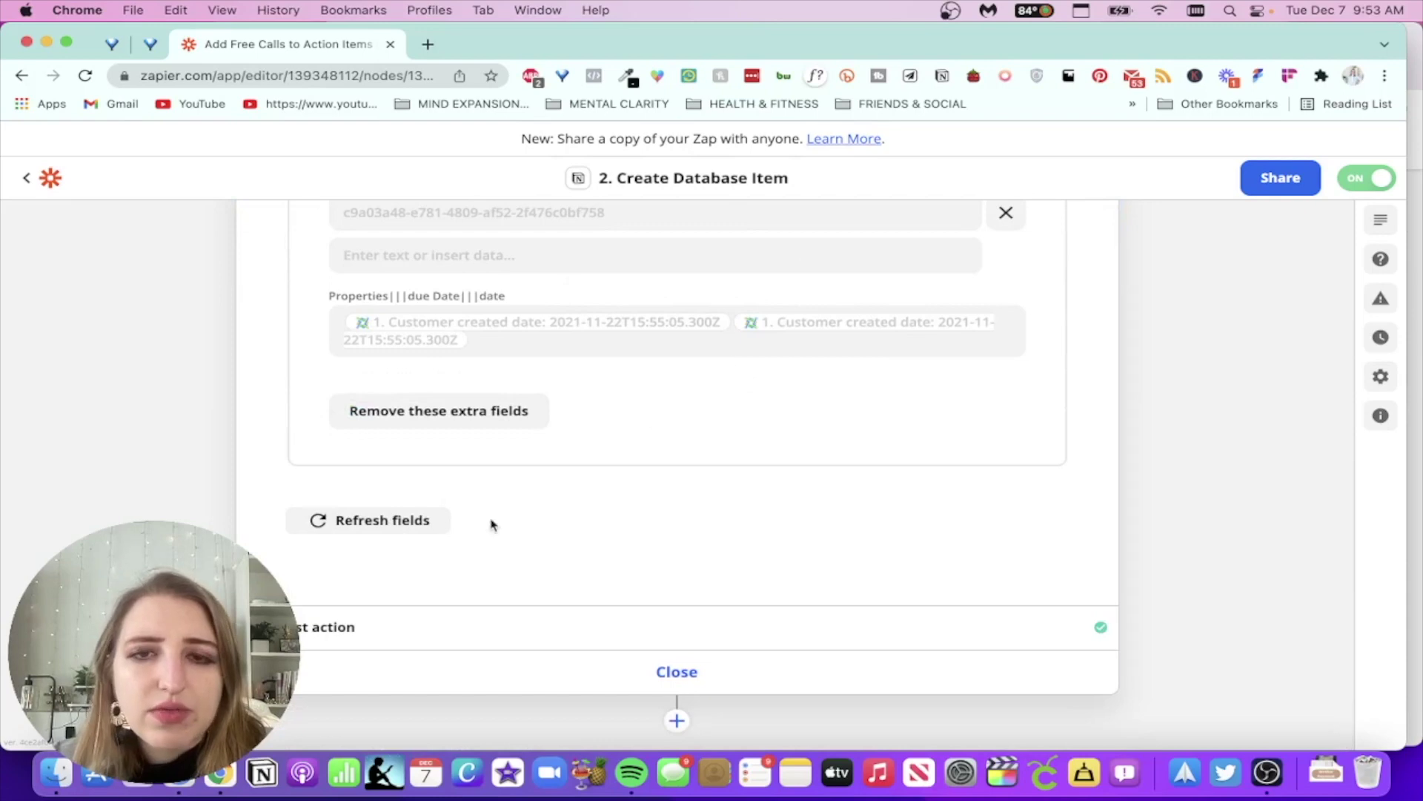
{"action": "scroll", "coordinate": [499, 571], "scroll_direction": "up", "scroll_amount": 12}
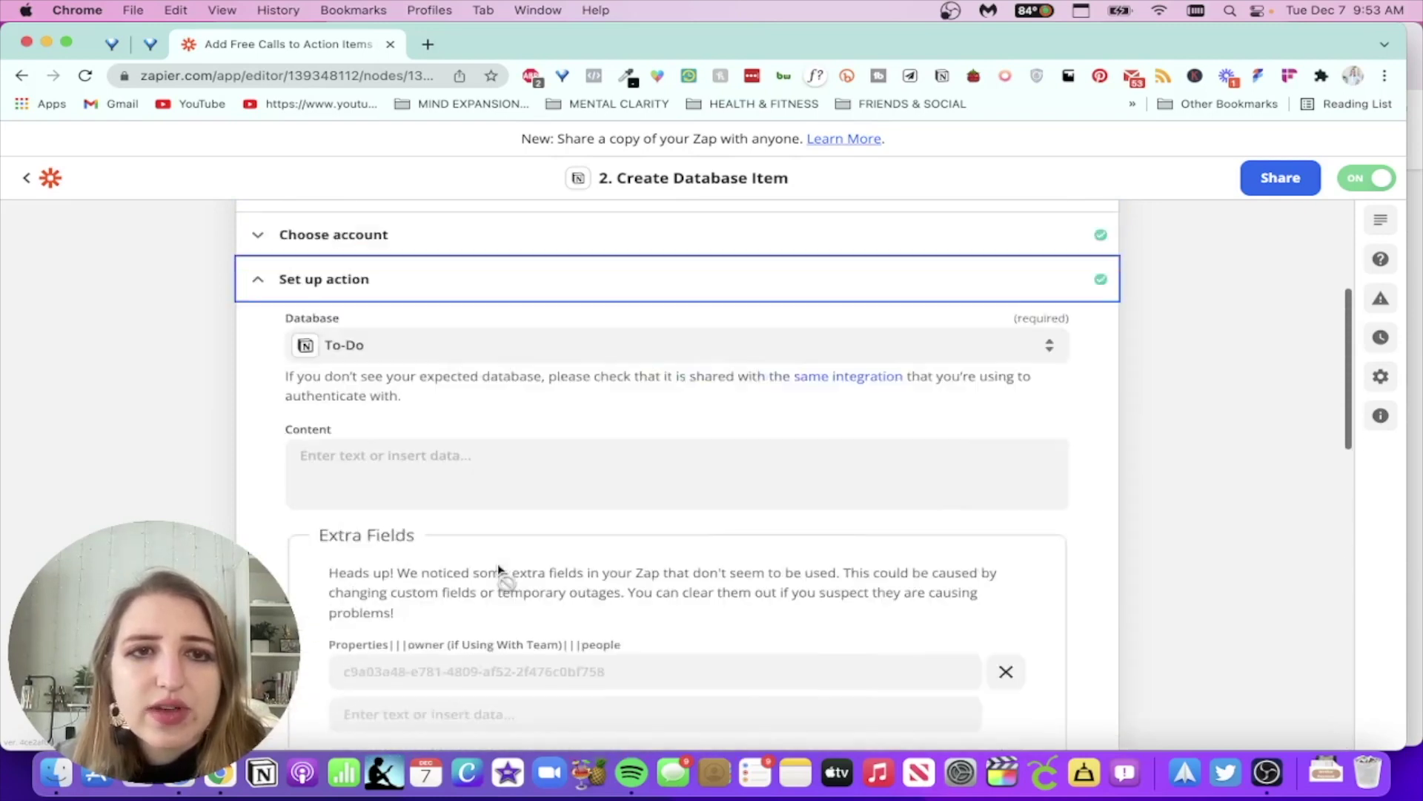
{"action": "scroll", "coordinate": [499, 570], "scroll_direction": "up", "scroll_amount": 2}
- Browse all the LeadConnector data available for the Content field and close the list without inserting anything
{"action": "left_click", "coordinate": [444, 573]}
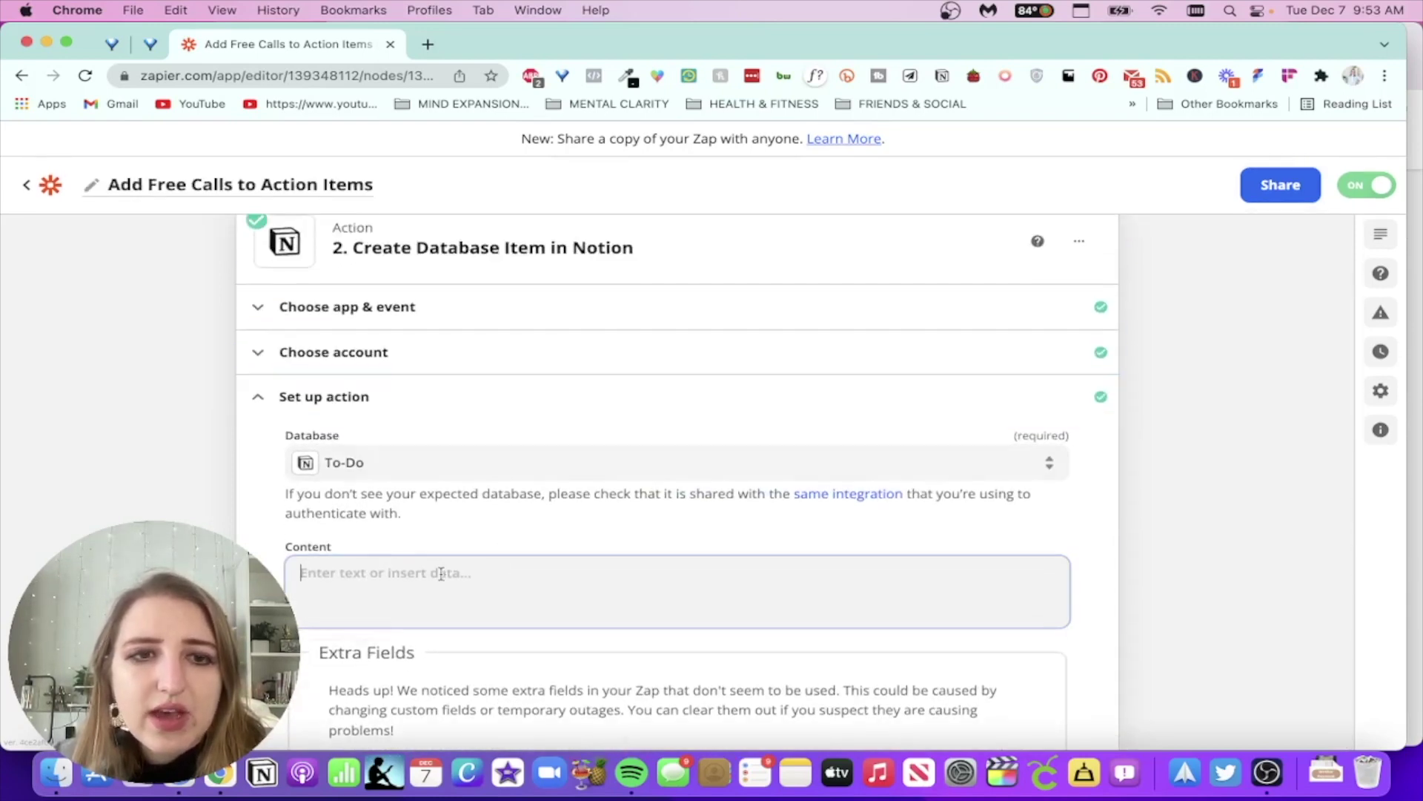
{"action": "scroll", "coordinate": [438, 571], "scroll_direction": "down", "scroll_amount": 5}
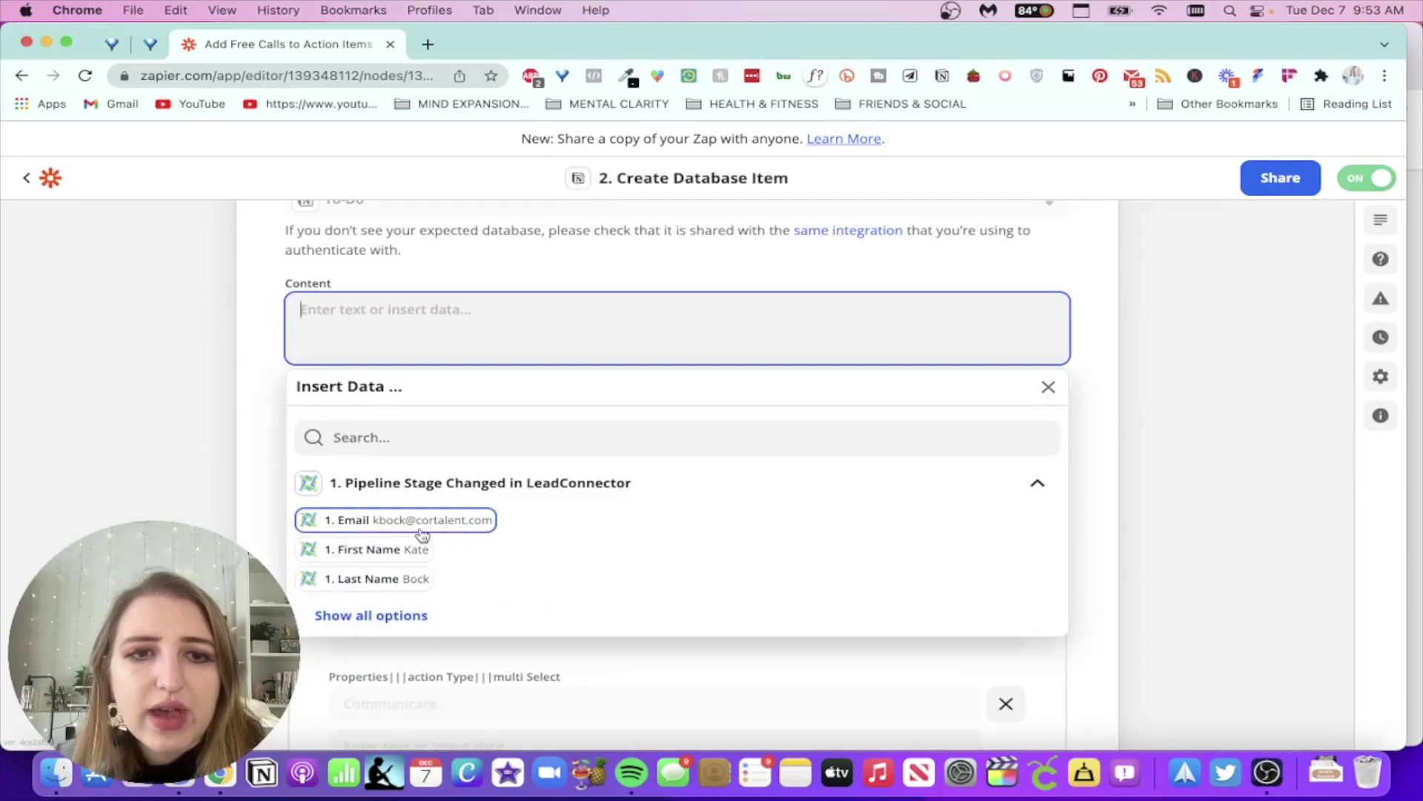
{"action": "left_click", "coordinate": [401, 523]}
{"action": "scroll", "coordinate": [452, 571], "scroll_direction": "down", "scroll_amount": 3}
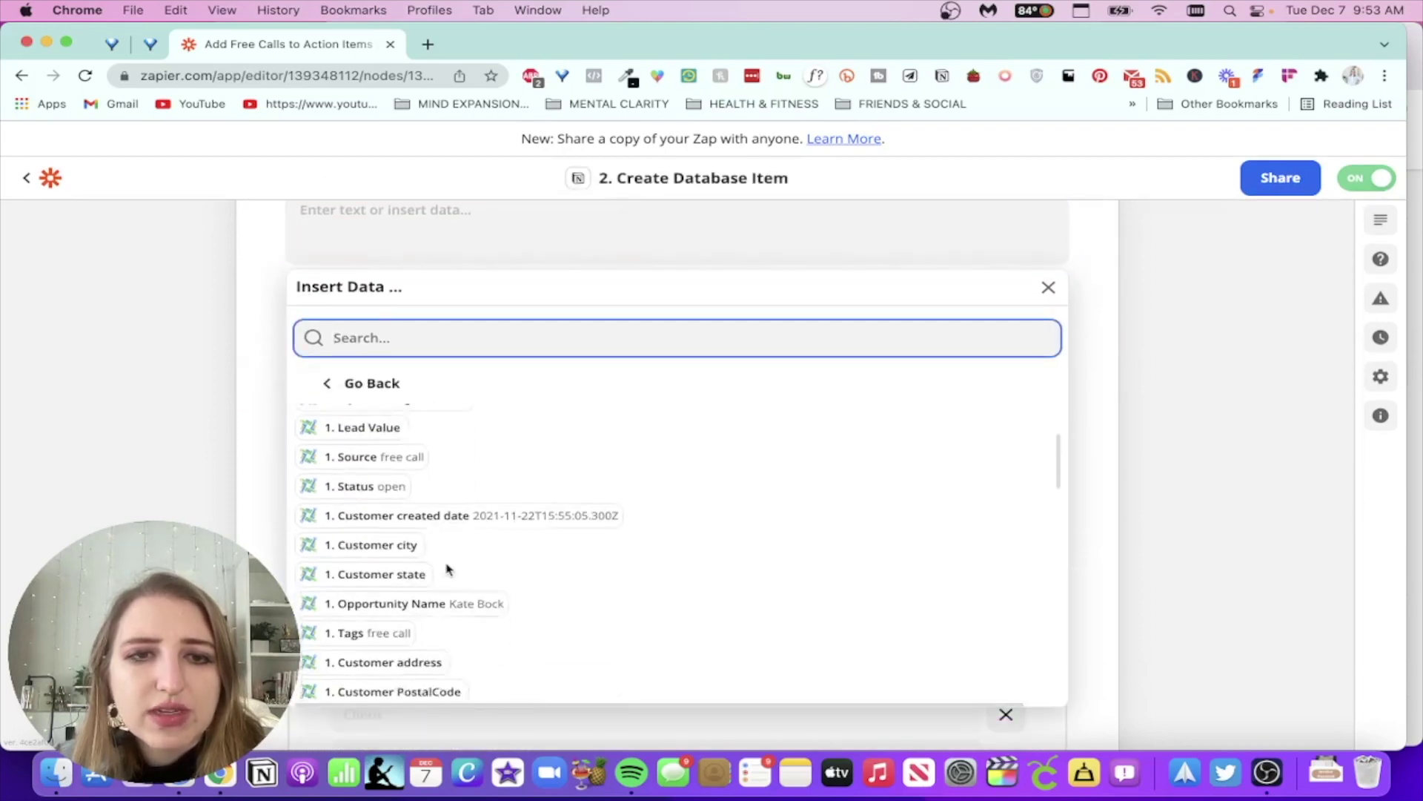
{"action": "scroll", "coordinate": [448, 569], "scroll_direction": "down", "scroll_amount": 5}
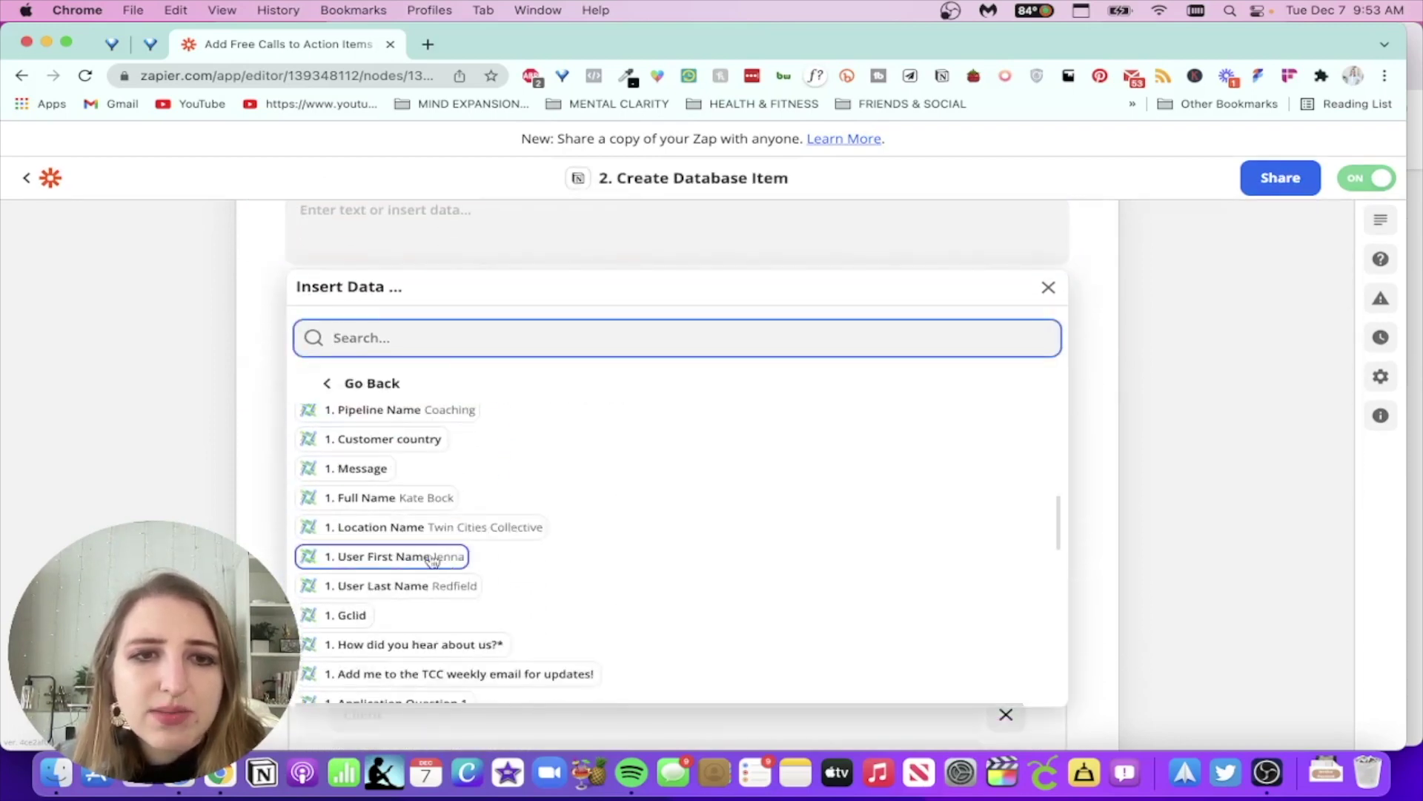
{"action": "left_click", "coordinate": [172, 438]}
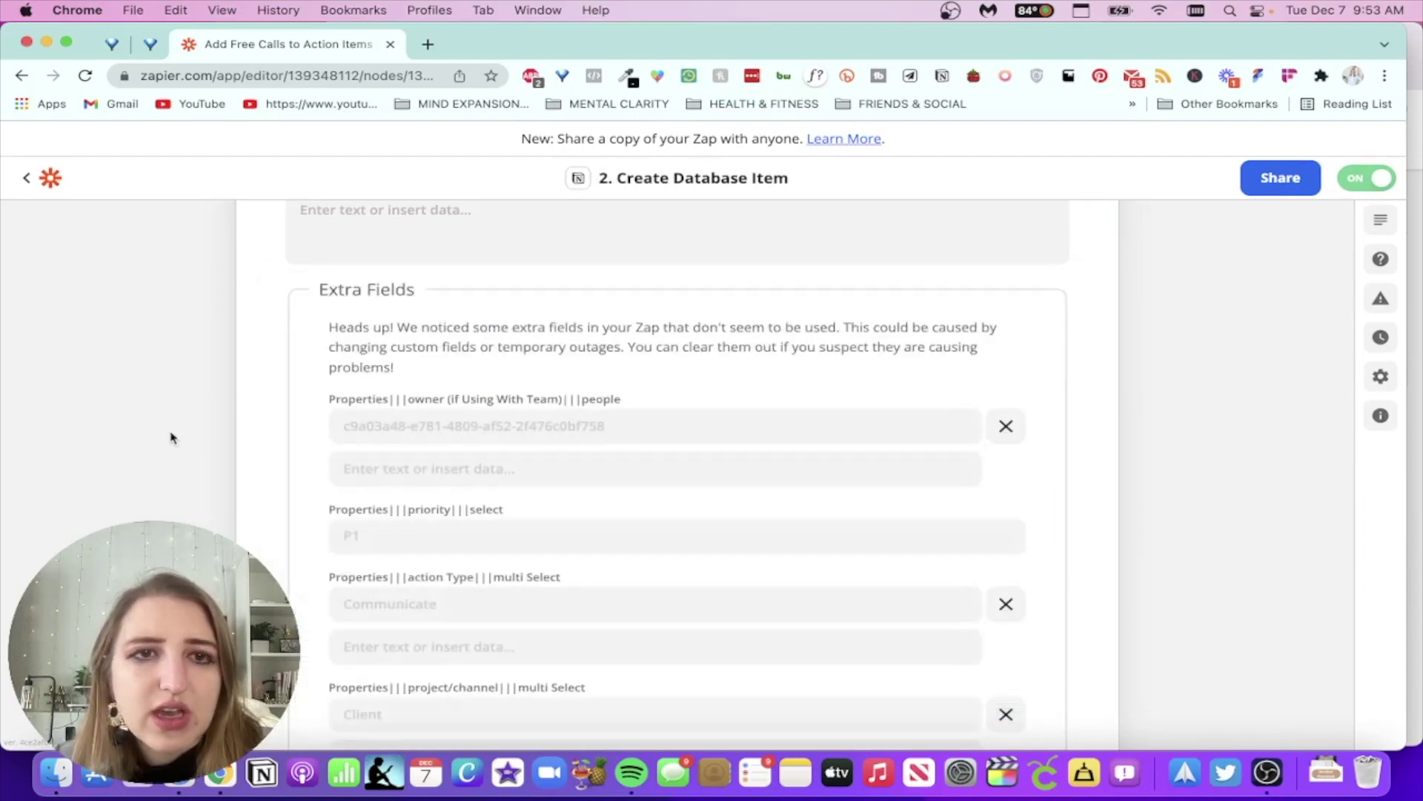
- View the test section of the Notion action and leave the Add Free Calls to Action Items Zap
{"action": "scroll", "coordinate": [171, 437], "scroll_direction": "down", "scroll_amount": 6}
{"action": "scroll", "coordinate": [171, 437], "scroll_direction": "down", "scroll_amount": 4}
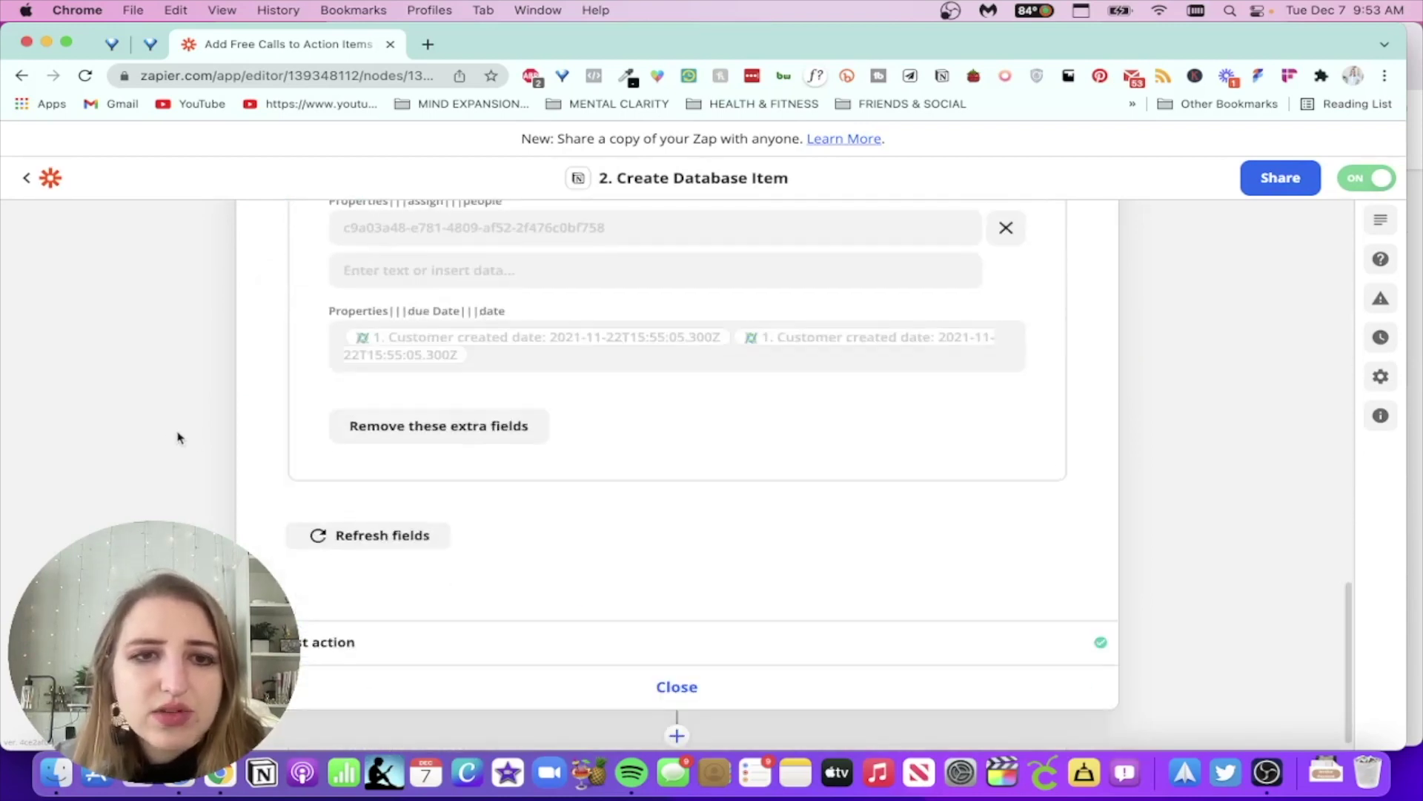
{"action": "left_click", "coordinate": [312, 652]}
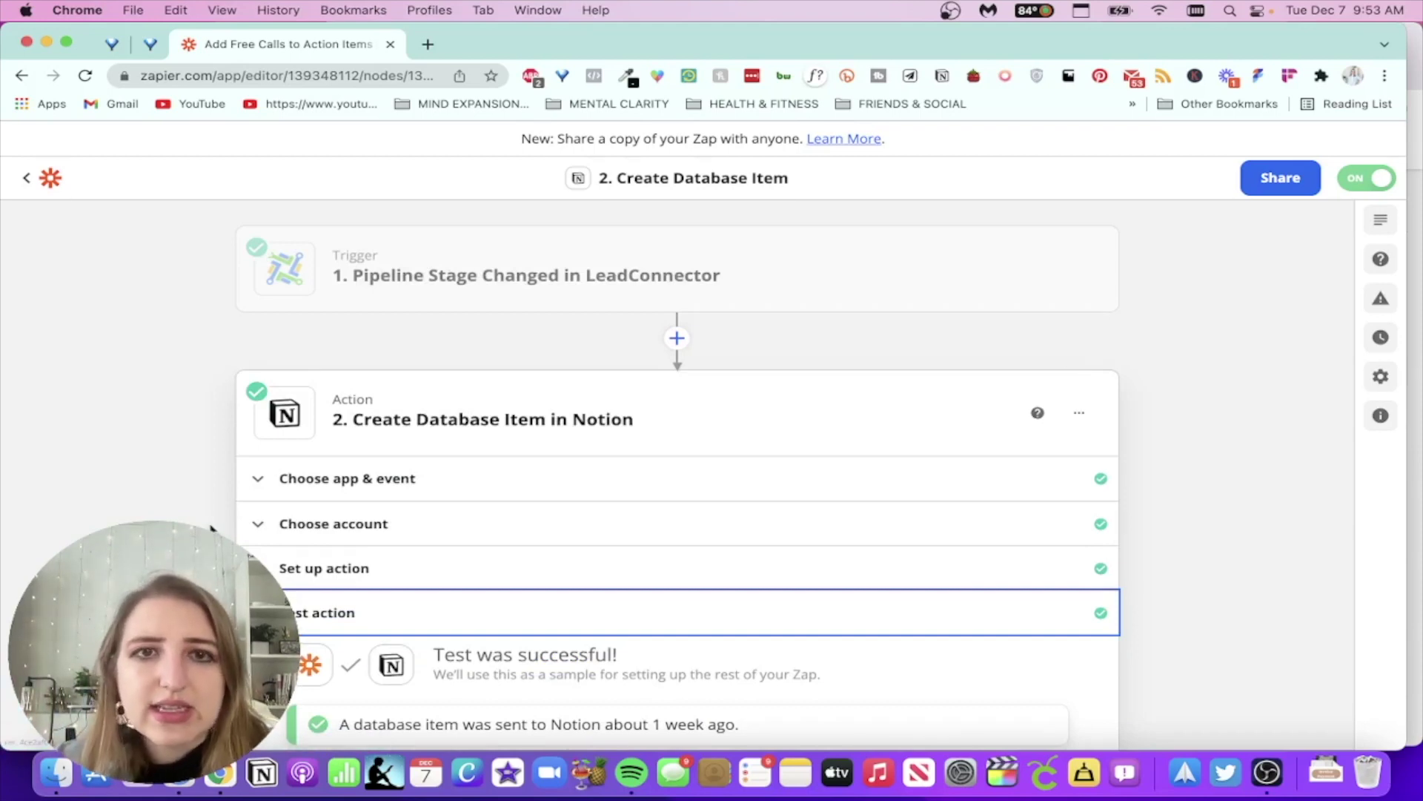
{"action": "left_click", "coordinate": [25, 181]}
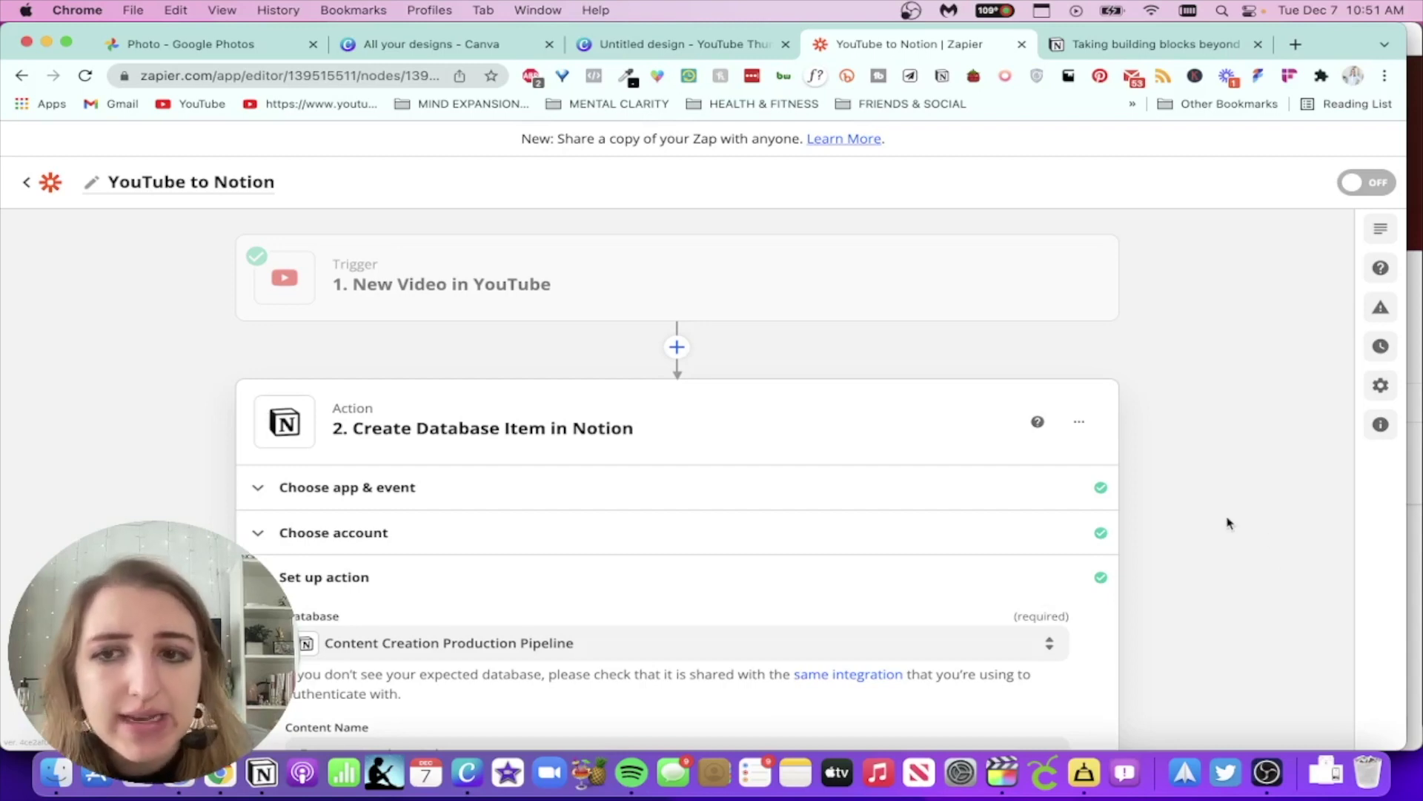
- Map the YouTube video's Title to the Content Name field in the YouTube to Notion Zap's action setup
{"action": "scroll", "coordinate": [1227, 519], "scroll_direction": "down", "scroll_amount": 5}
{"action": "scroll", "coordinate": [967, 474], "scroll_direction": "up", "scroll_amount": 5}
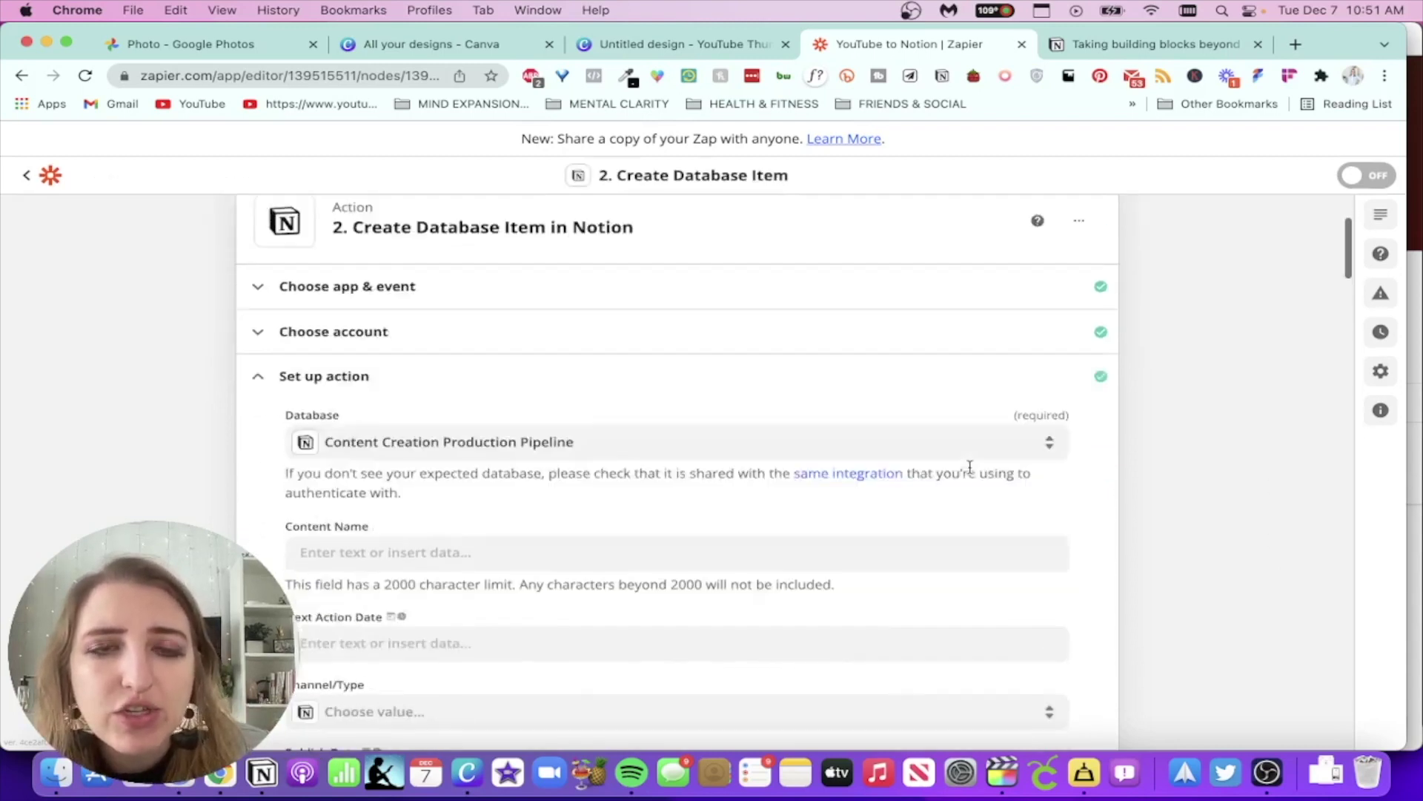
{"action": "scroll", "coordinate": [678, 275], "scroll_direction": "down", "scroll_amount": 8}
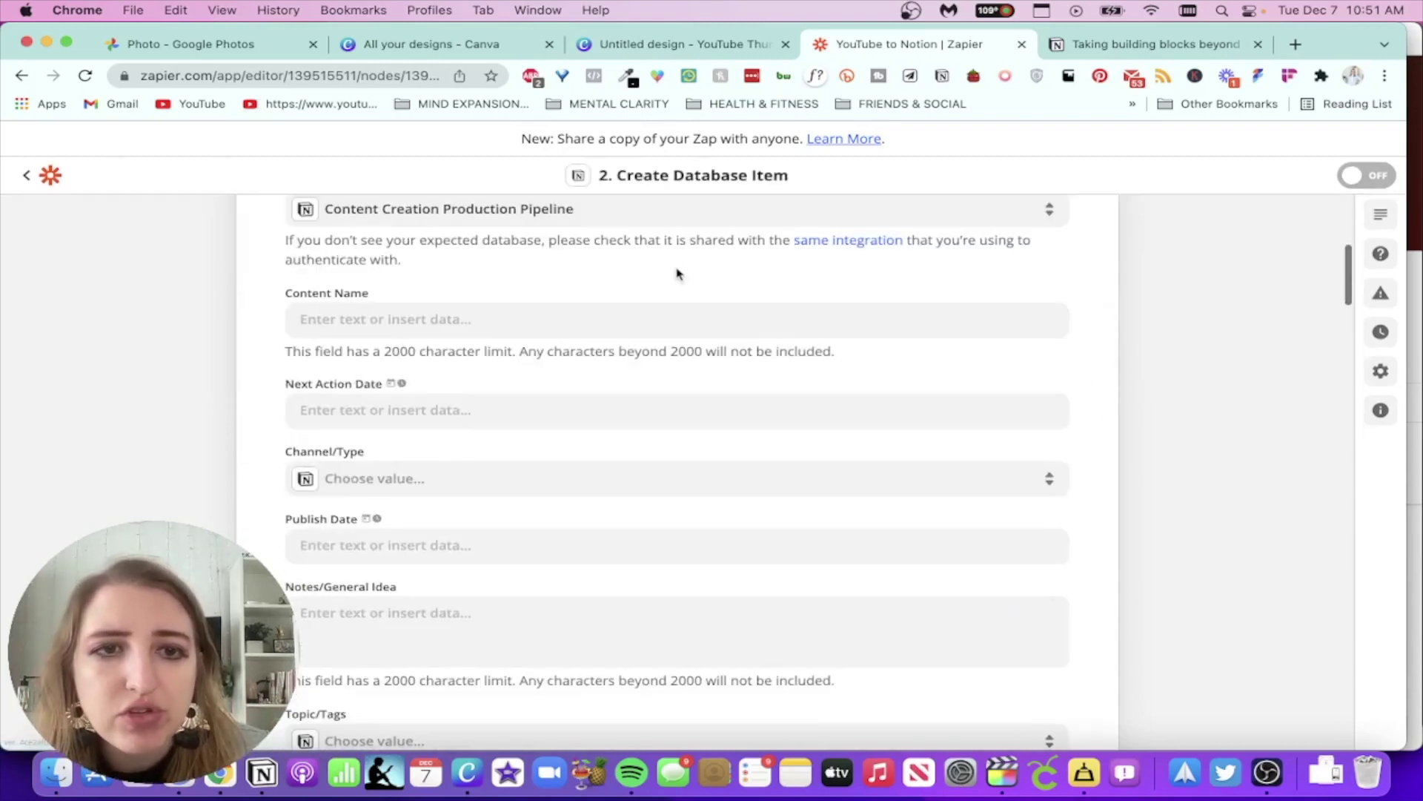
{"action": "left_click", "coordinate": [595, 330]}
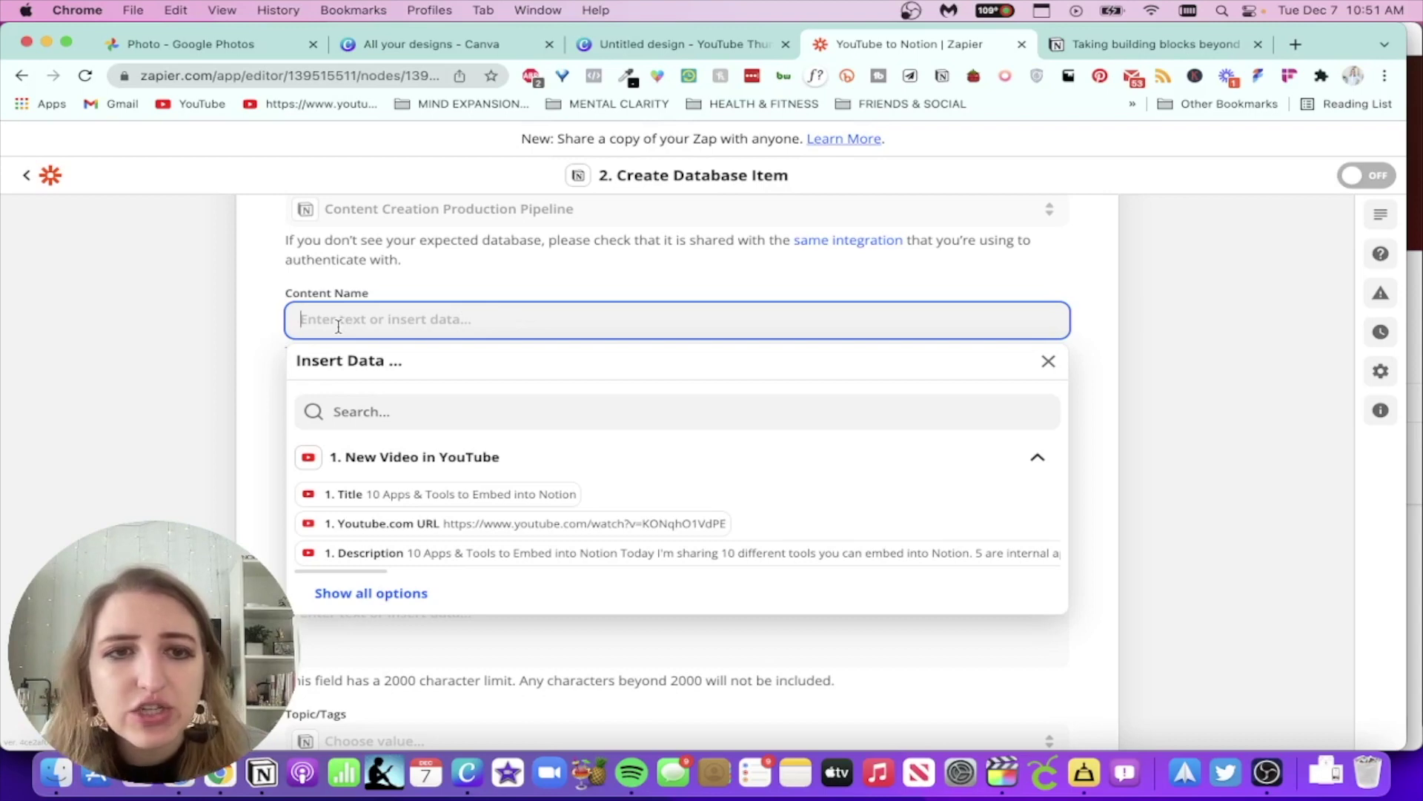
{"action": "left_click", "coordinate": [371, 494]}
{"action": "left_click", "coordinate": [179, 402]}
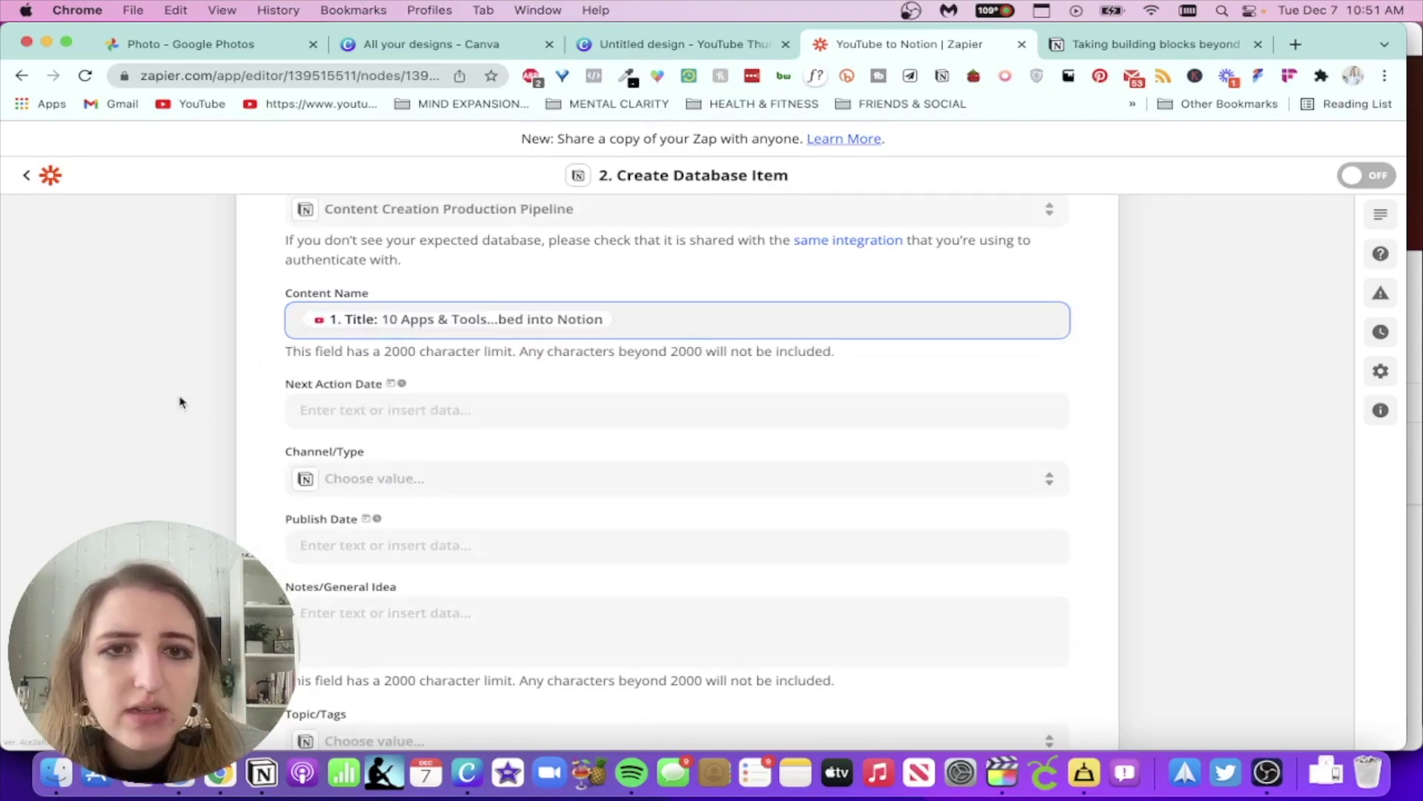
- Check the YouTube data offered for the Next Action Date field and leave the field empty
{"action": "scroll", "coordinate": [254, 432], "scroll_direction": "down", "scroll_amount": 3}
{"action": "left_click", "coordinate": [366, 273]}
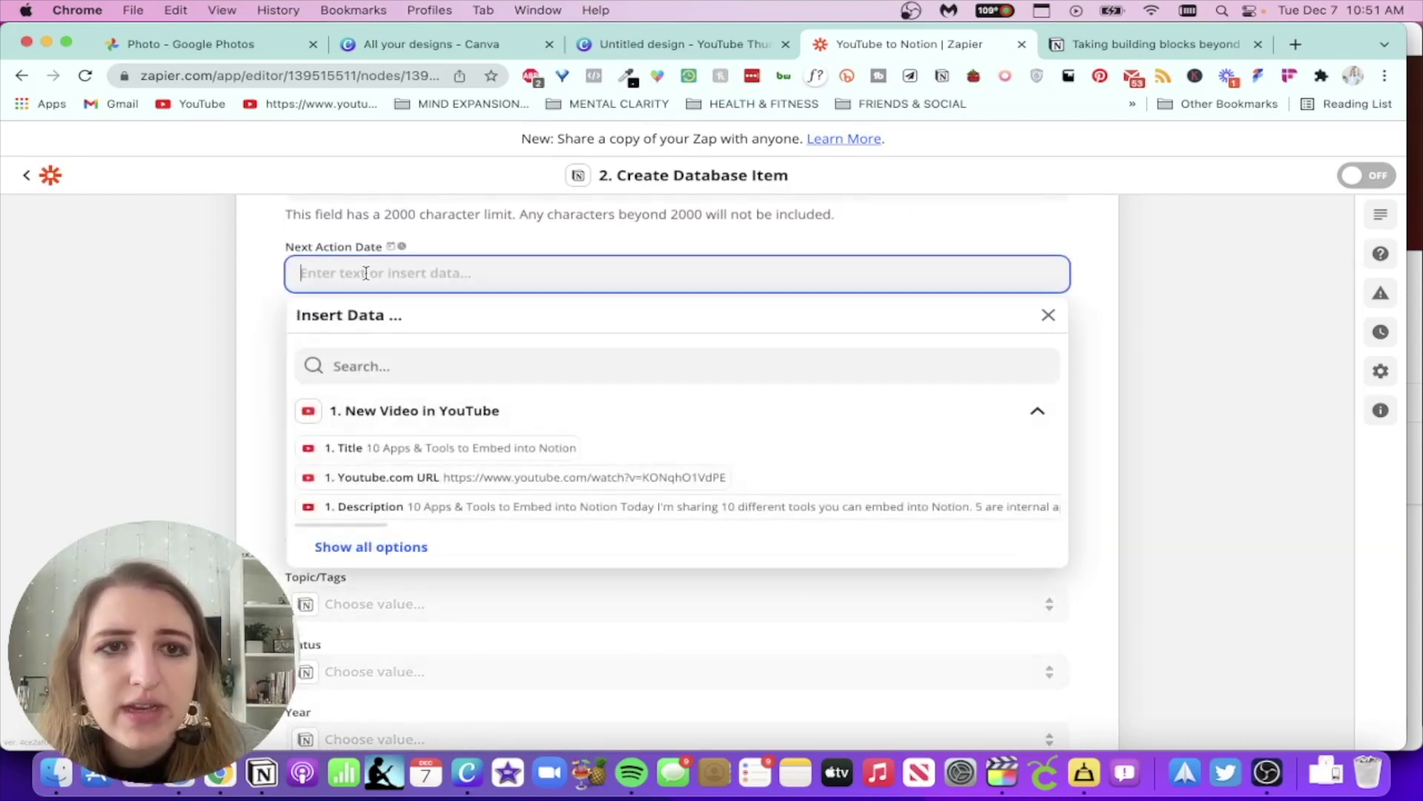
{"action": "scroll", "coordinate": [412, 401], "scroll_direction": "down", "scroll_amount": 2}
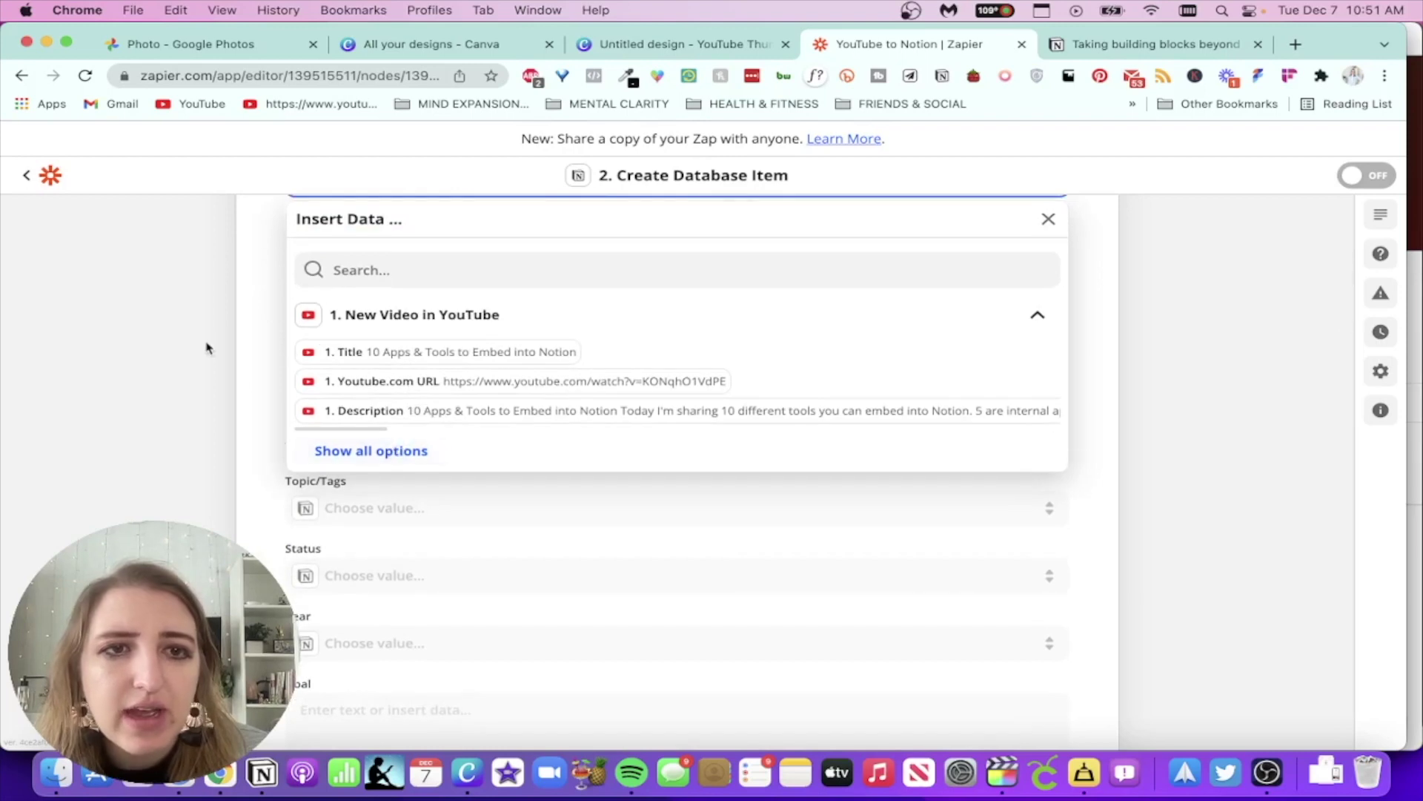
{"action": "left_click", "coordinate": [208, 347]}
- Set the Channel/Type field to YouTube Video
{"action": "scroll", "coordinate": [208, 345], "scroll_direction": "up", "scroll_amount": 3}
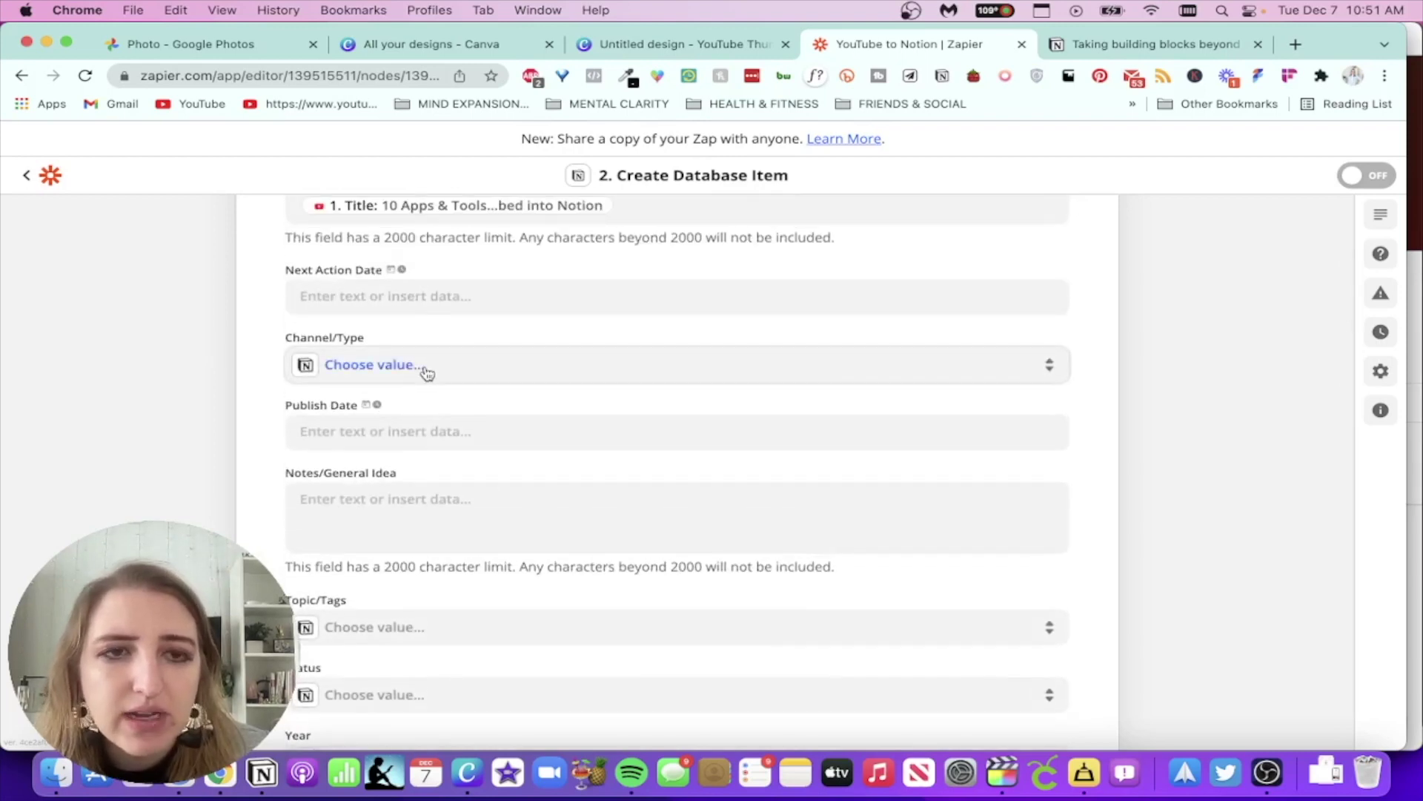
{"action": "left_click", "coordinate": [426, 372]}
{"action": "left_click", "coordinate": [410, 580]}
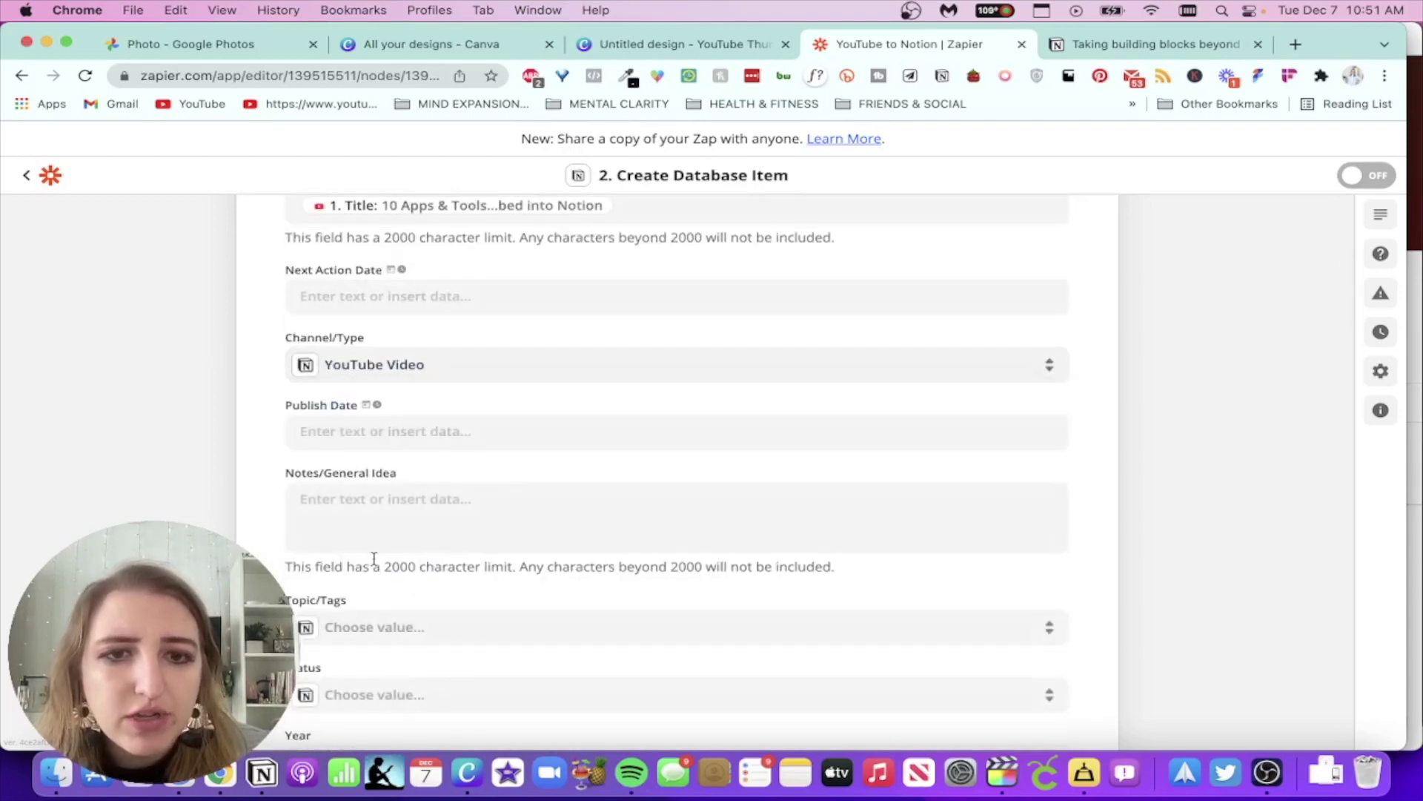
- Map the YouTube video's Published Date to the Publish Date field, picking it from the full list of trigger data
{"action": "scroll", "coordinate": [191, 467], "scroll_direction": "down", "scroll_amount": 2}
{"action": "left_click", "coordinate": [333, 330]}
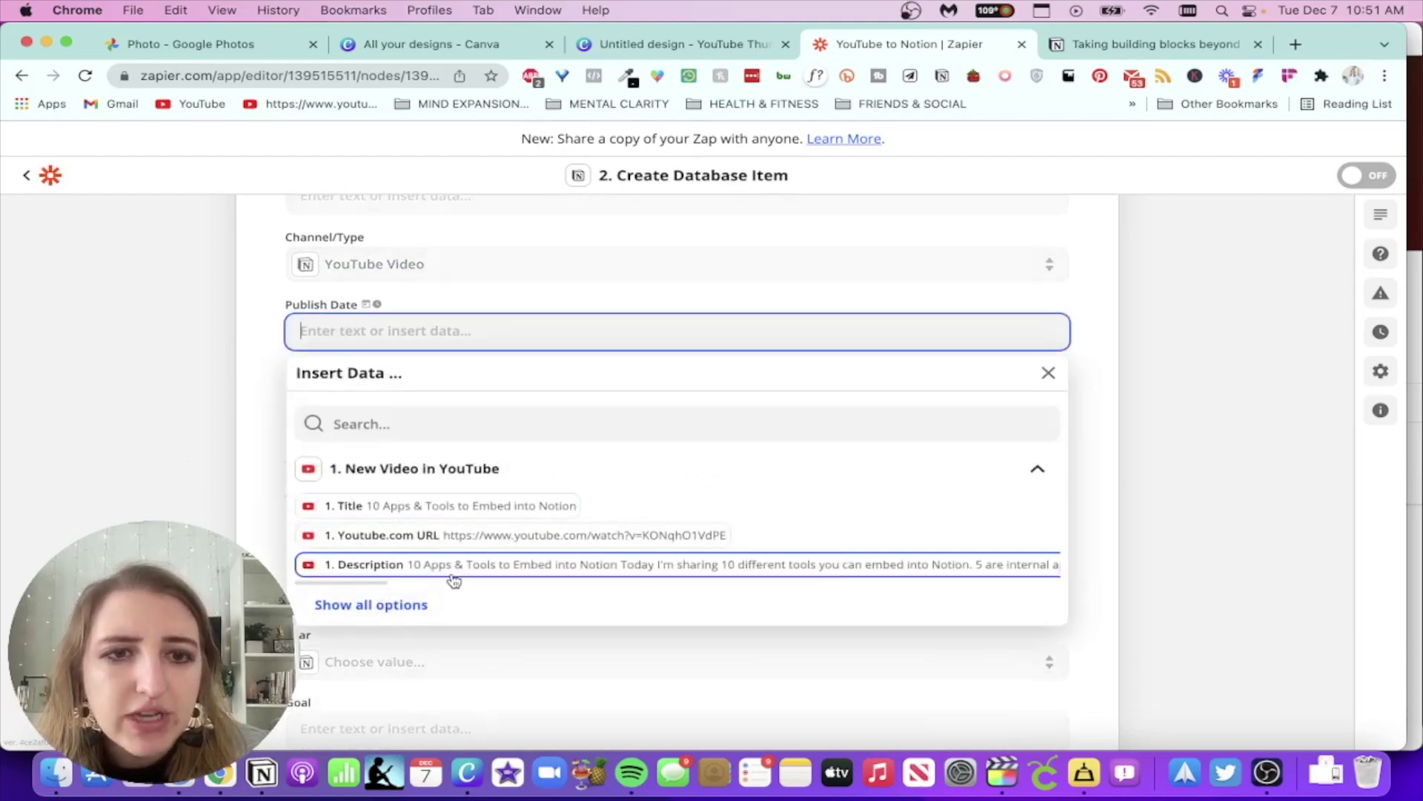
{"action": "left_click", "coordinate": [412, 605]}
{"action": "scroll", "coordinate": [476, 563], "scroll_direction": "down", "scroll_amount": 3}
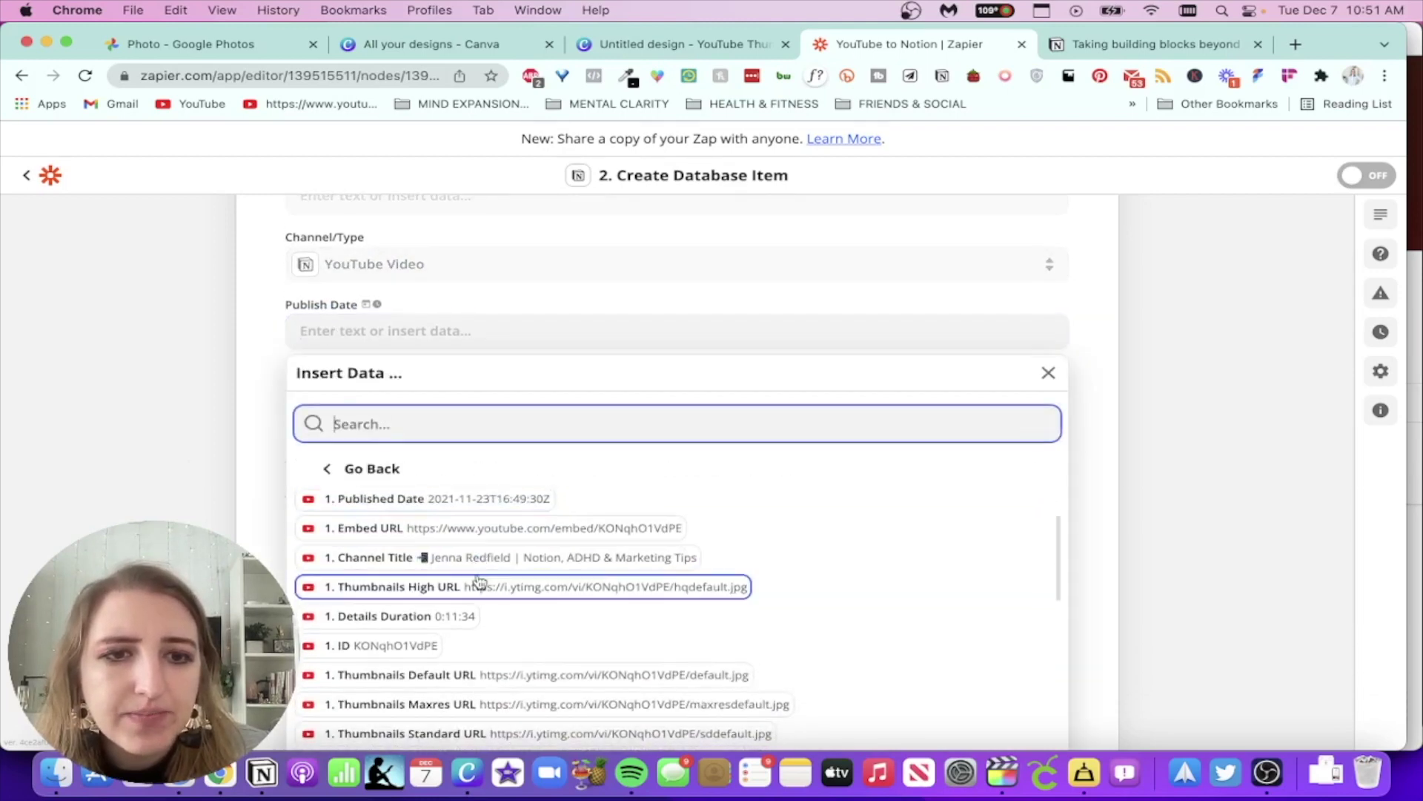
{"action": "left_click", "coordinate": [386, 498]}
{"action": "left_click", "coordinate": [222, 419]}
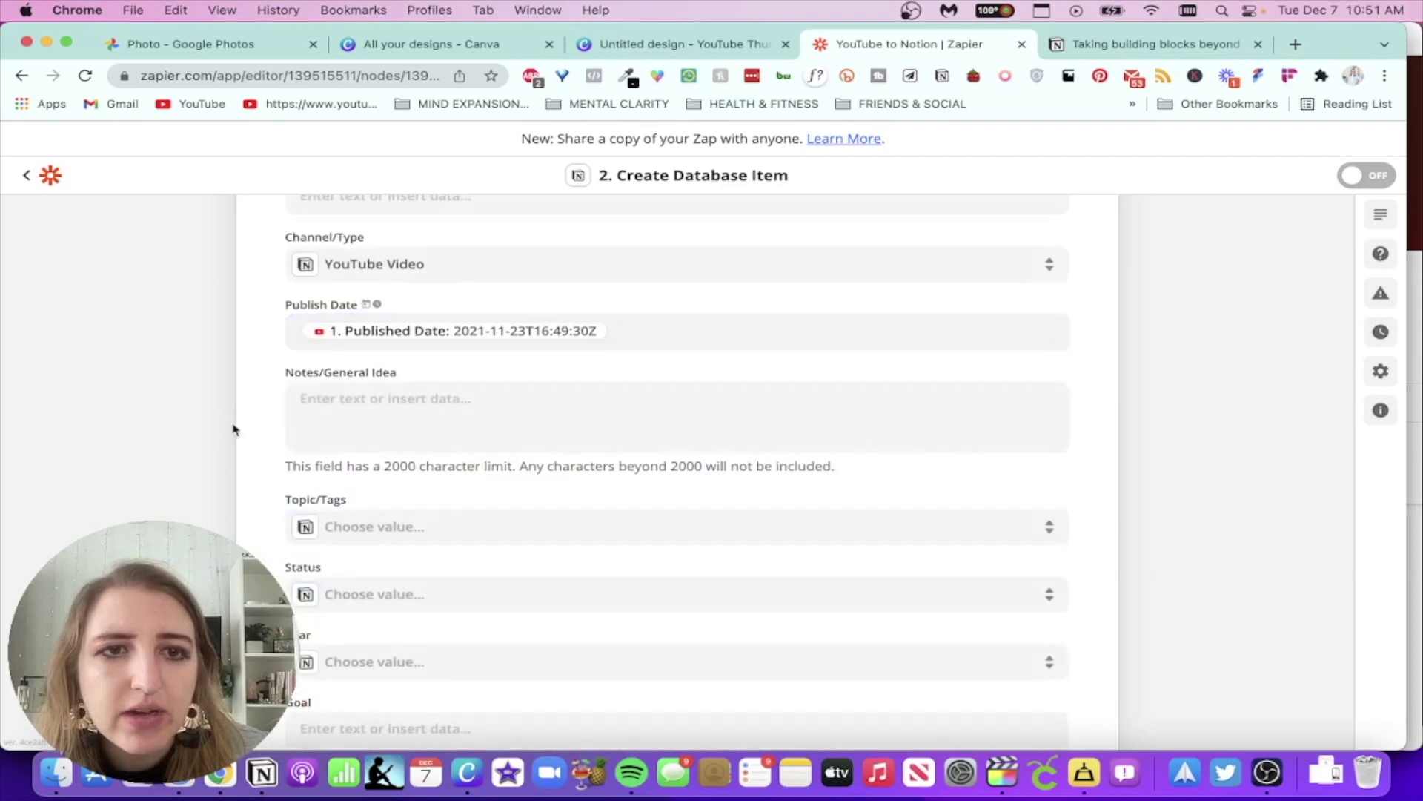
- Search the Topic/Tags choices for "notion" and add the Notion tag
{"action": "scroll", "coordinate": [254, 447], "scroll_direction": "down", "scroll_amount": 2}
{"action": "left_click", "coordinate": [370, 380]}
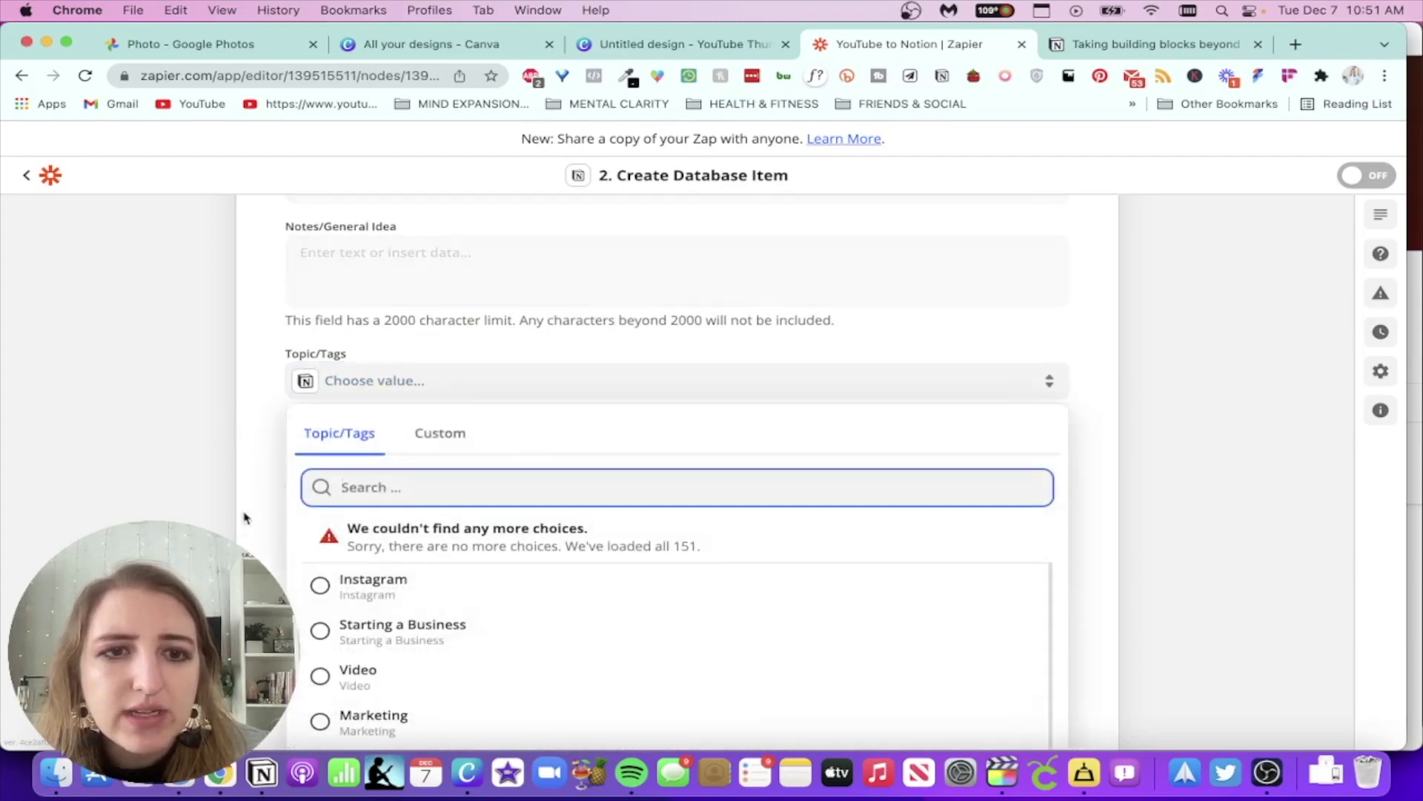
{"action": "scroll", "coordinate": [245, 519], "scroll_direction": "down", "scroll_amount": 2}
{"action": "scroll", "coordinate": [388, 575], "scroll_direction": "down", "scroll_amount": 5}
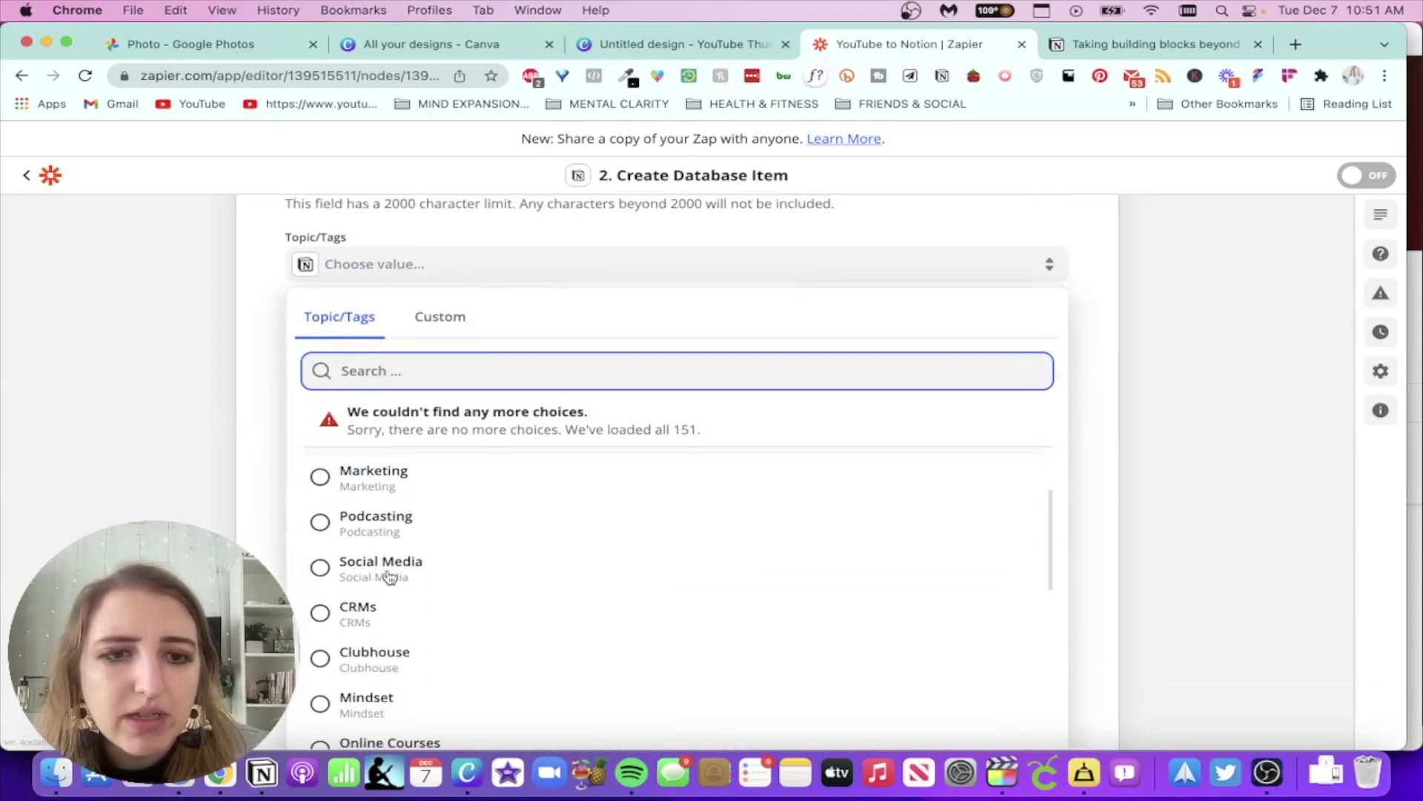
{"action": "scroll", "coordinate": [388, 572], "scroll_direction": "up", "scroll_amount": 5}
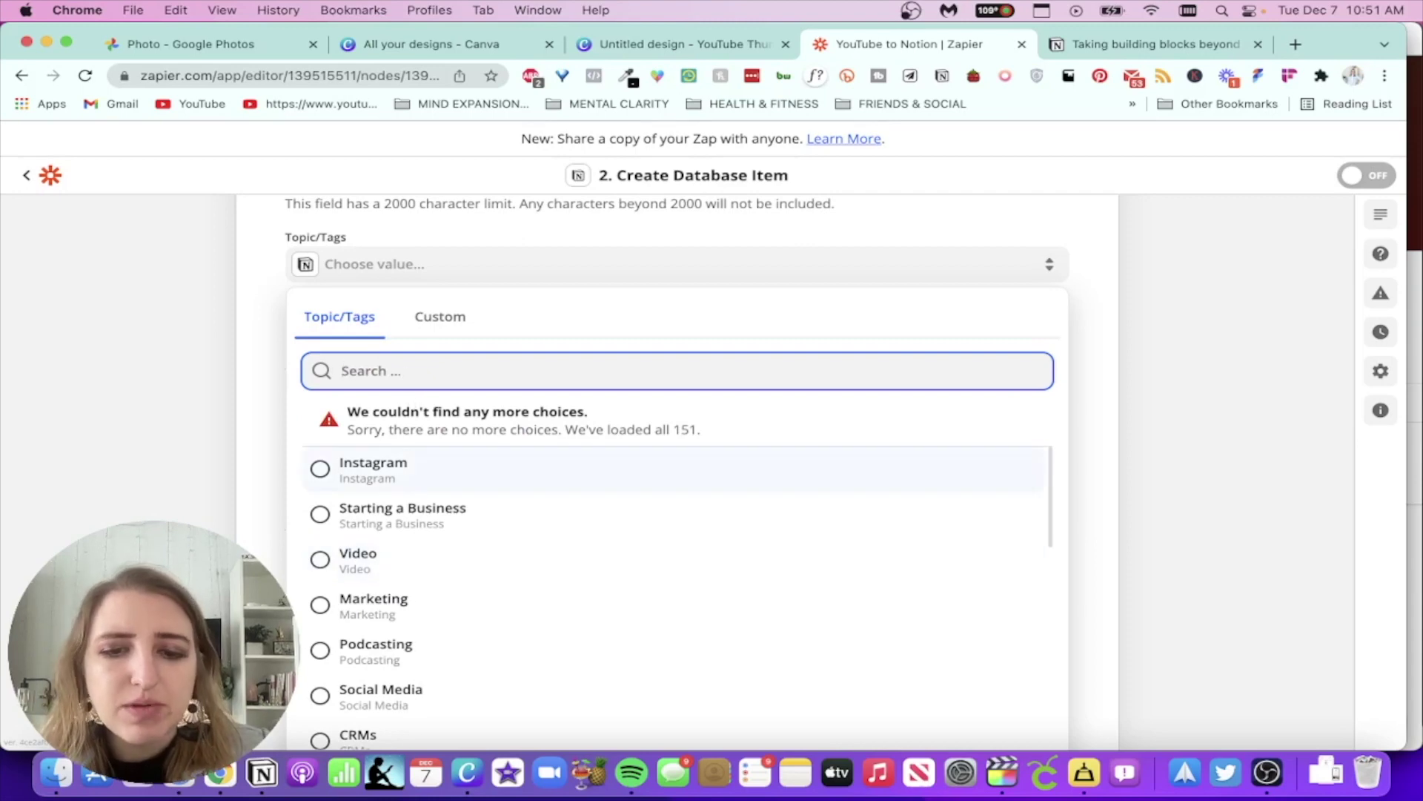
{"action": "type", "text": "notion"}
{"action": "left_click", "coordinate": [428, 458]}
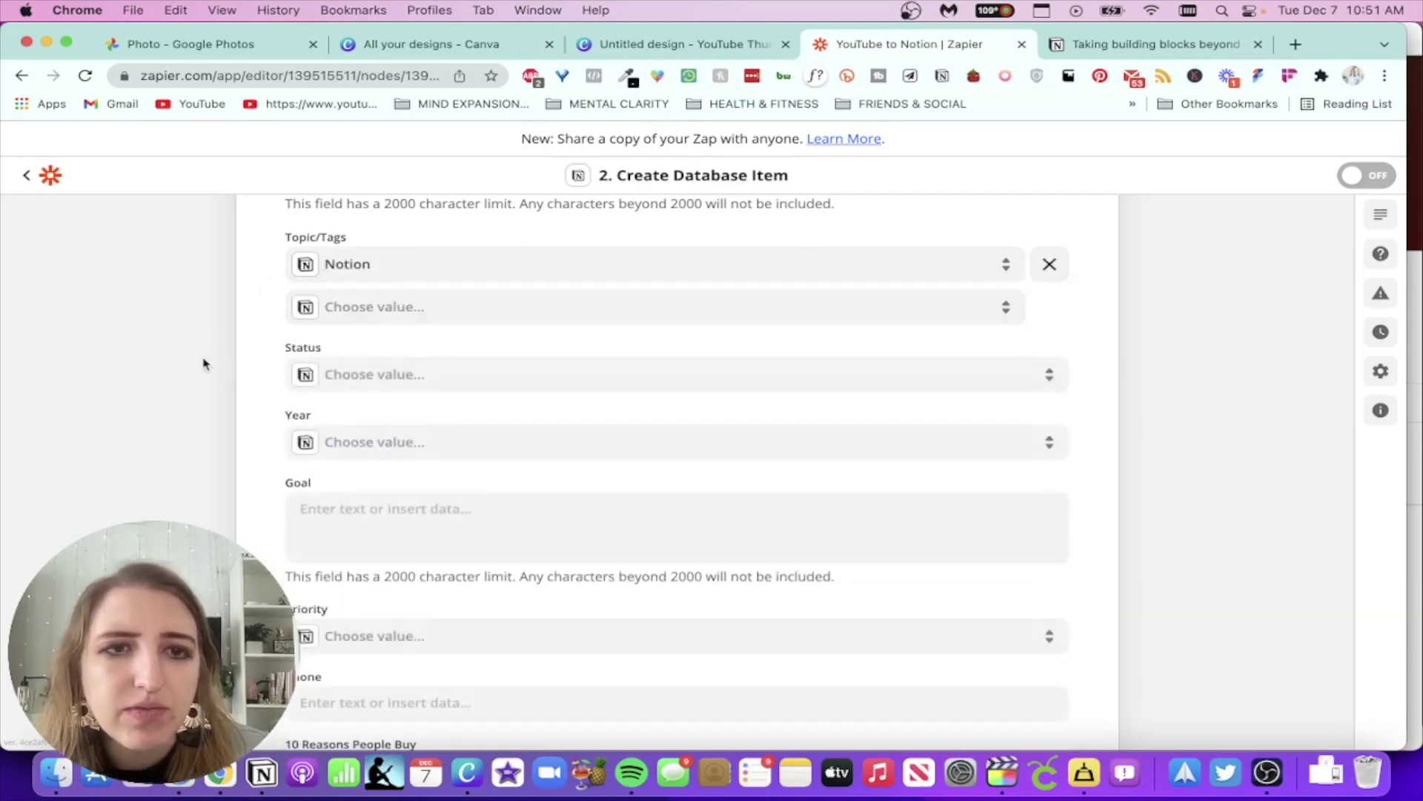
- Set the Status field of the new database item to Published
{"action": "left_click", "coordinate": [352, 377]}
{"action": "scroll", "coordinate": [401, 571], "scroll_direction": "down", "scroll_amount": 2}
{"action": "scroll", "coordinate": [407, 575], "scroll_direction": "down", "scroll_amount": 1}
{"action": "left_click", "coordinate": [384, 613]}
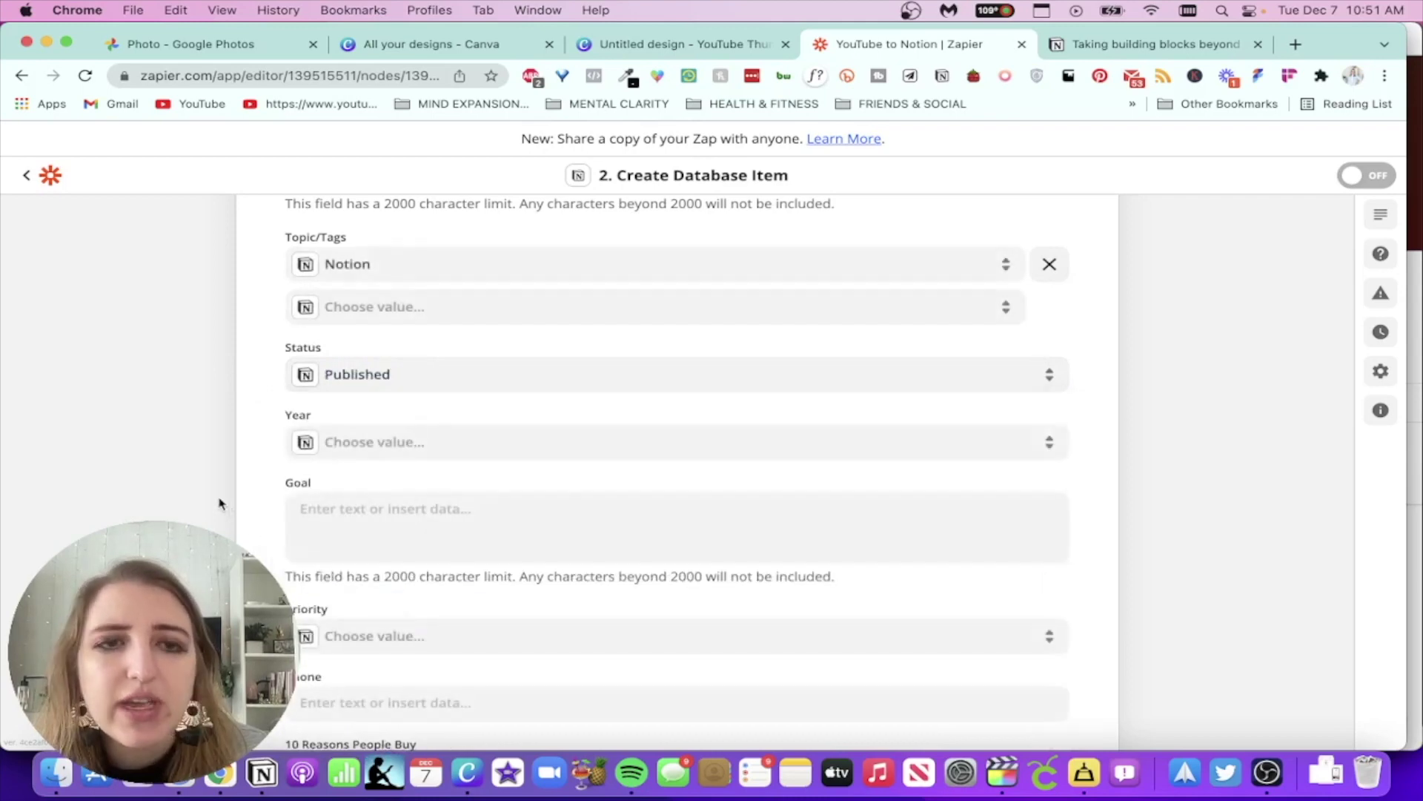
- Set the Year field of the new database item to 2021
{"action": "left_click", "coordinate": [342, 443]}
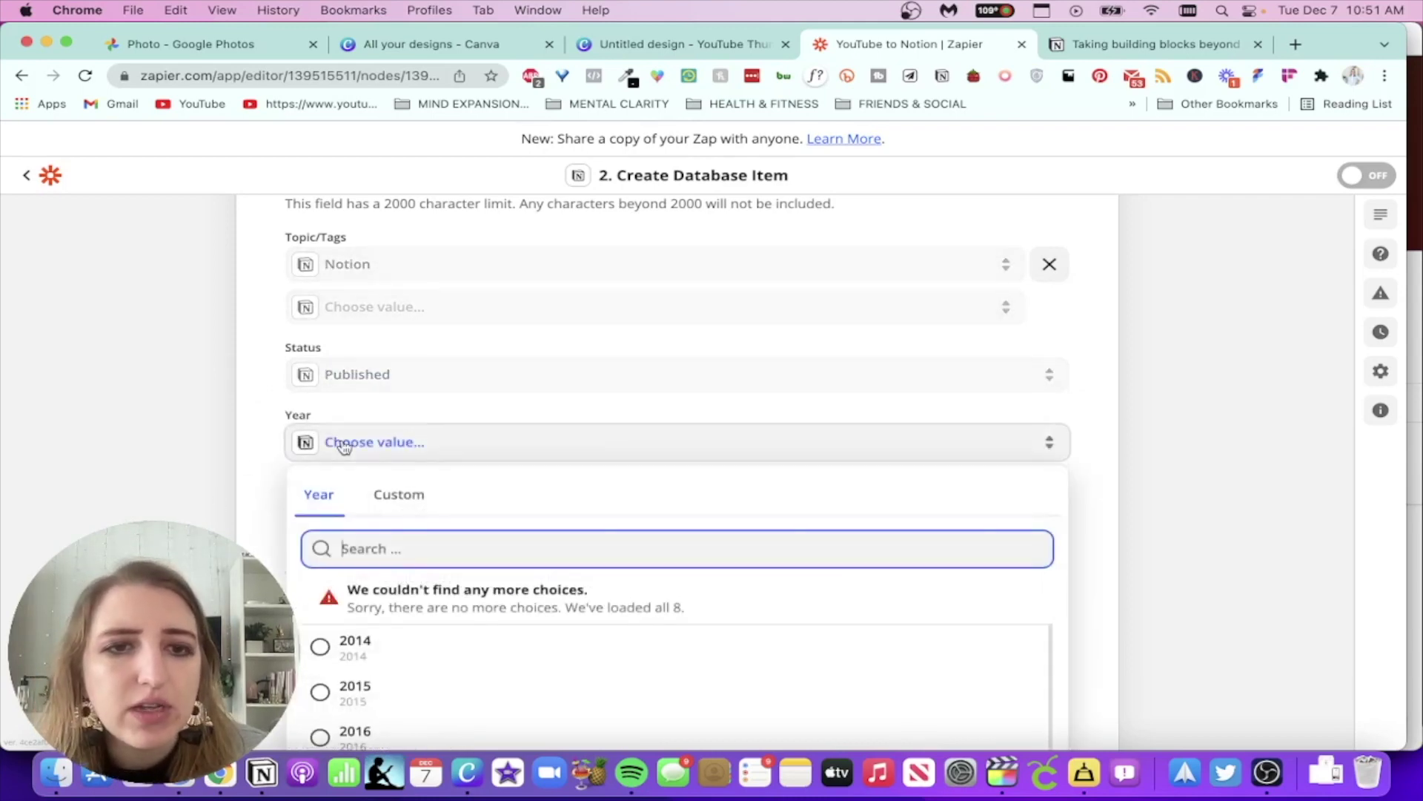
{"action": "scroll", "coordinate": [371, 671], "scroll_direction": "down", "scroll_amount": 5}
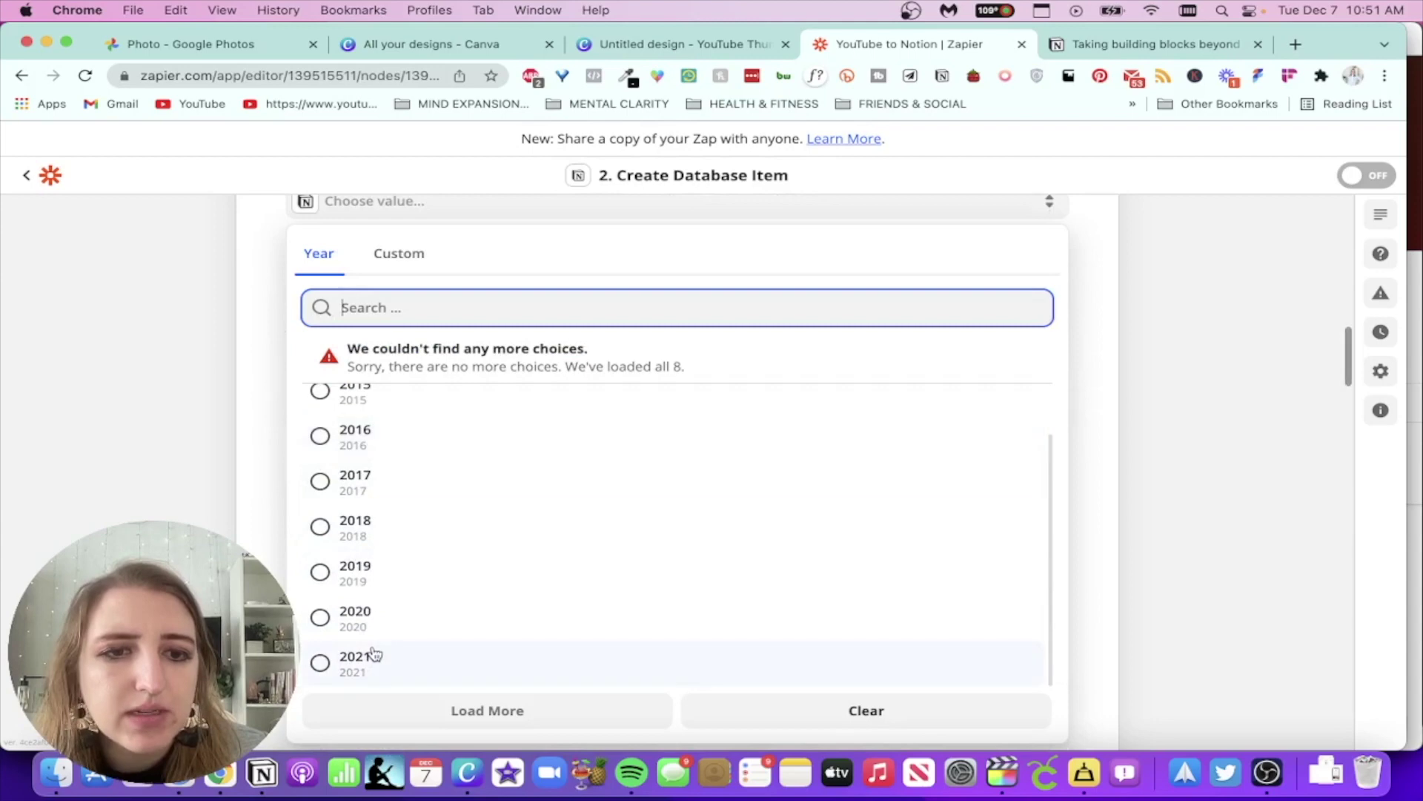
{"action": "left_click", "coordinate": [369, 664]}
- Map the YouTube video's Description to the Bio field of the database item
{"action": "scroll", "coordinate": [241, 407], "scroll_direction": "down", "scroll_amount": 20}
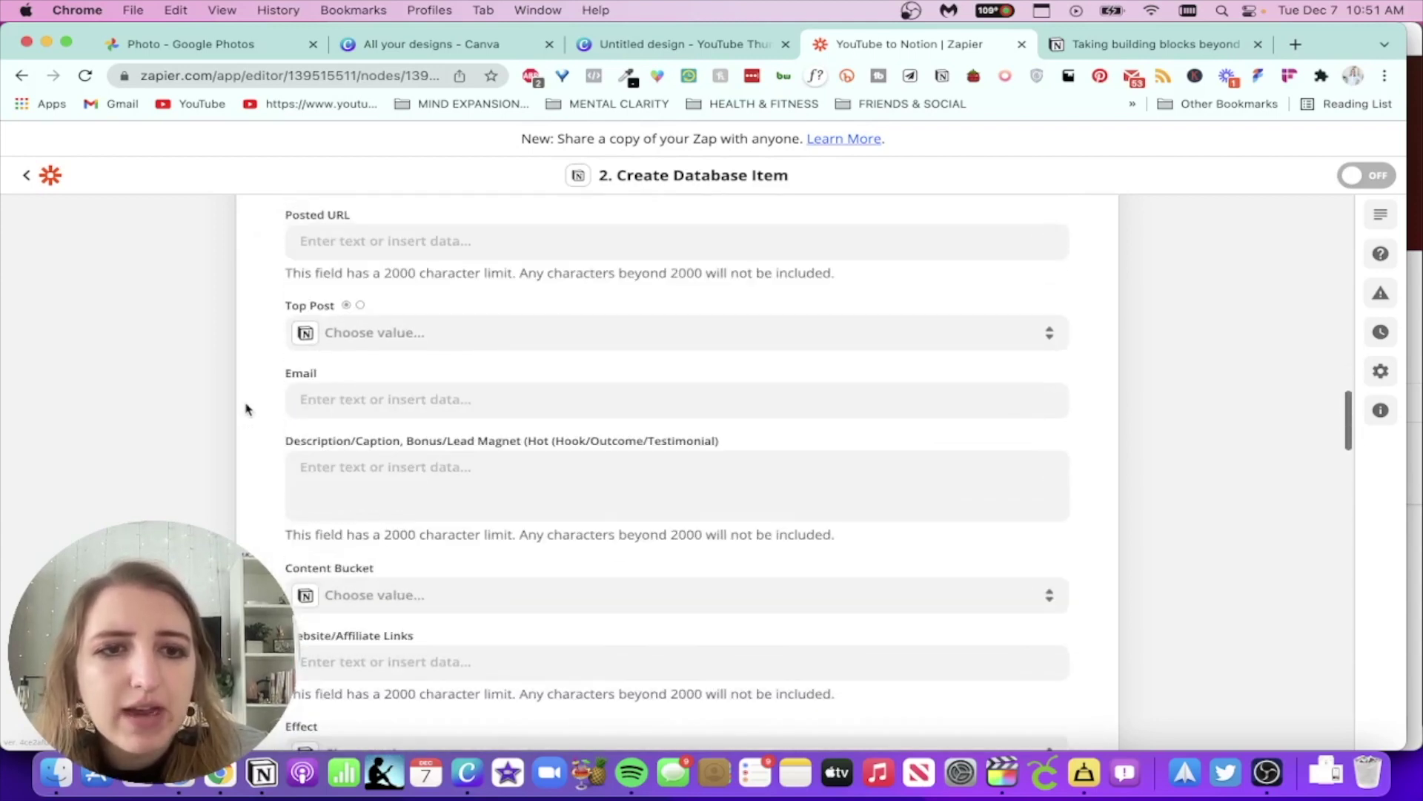
{"action": "scroll", "coordinate": [245, 407], "scroll_direction": "down", "scroll_amount": 7}
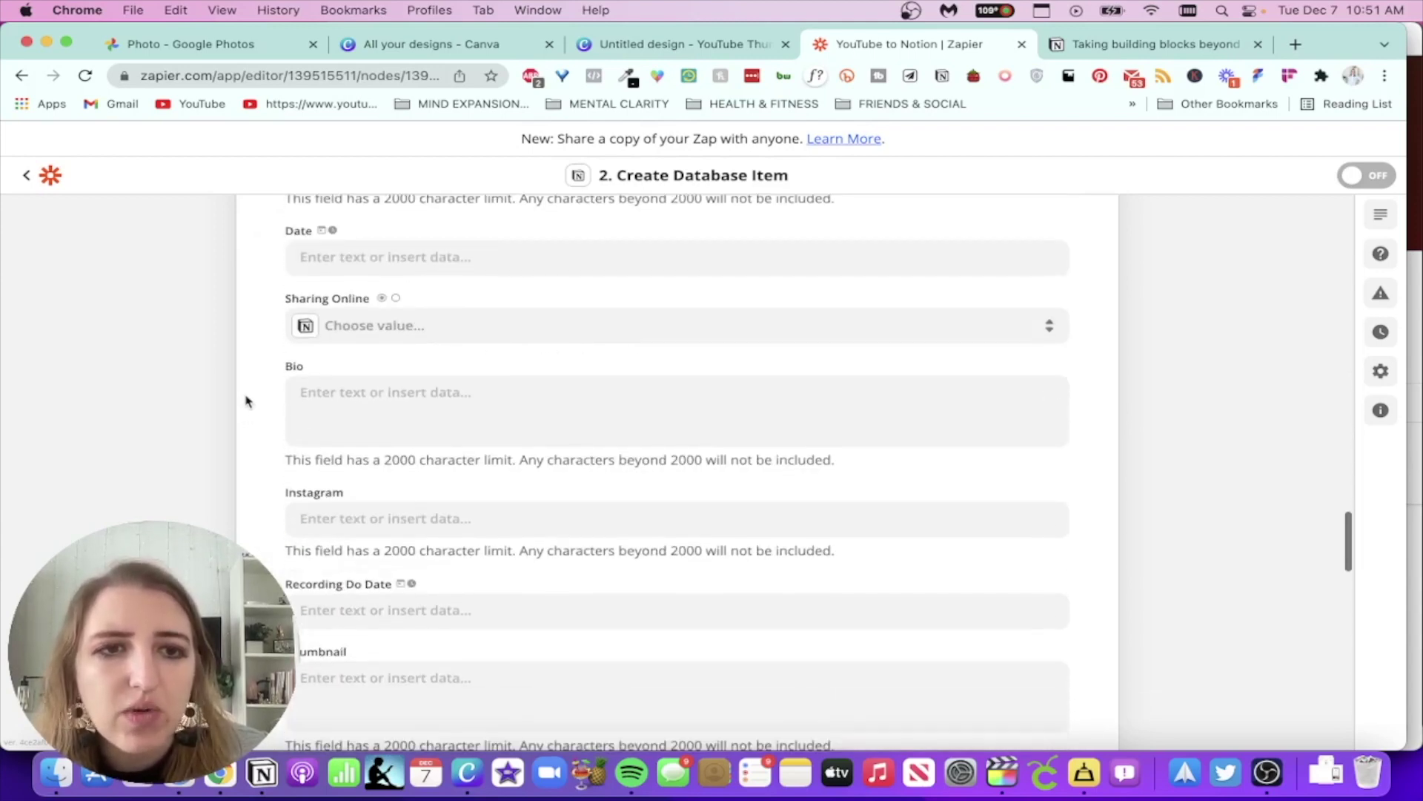
{"action": "scroll", "coordinate": [245, 400], "scroll_direction": "down", "scroll_amount": 2}
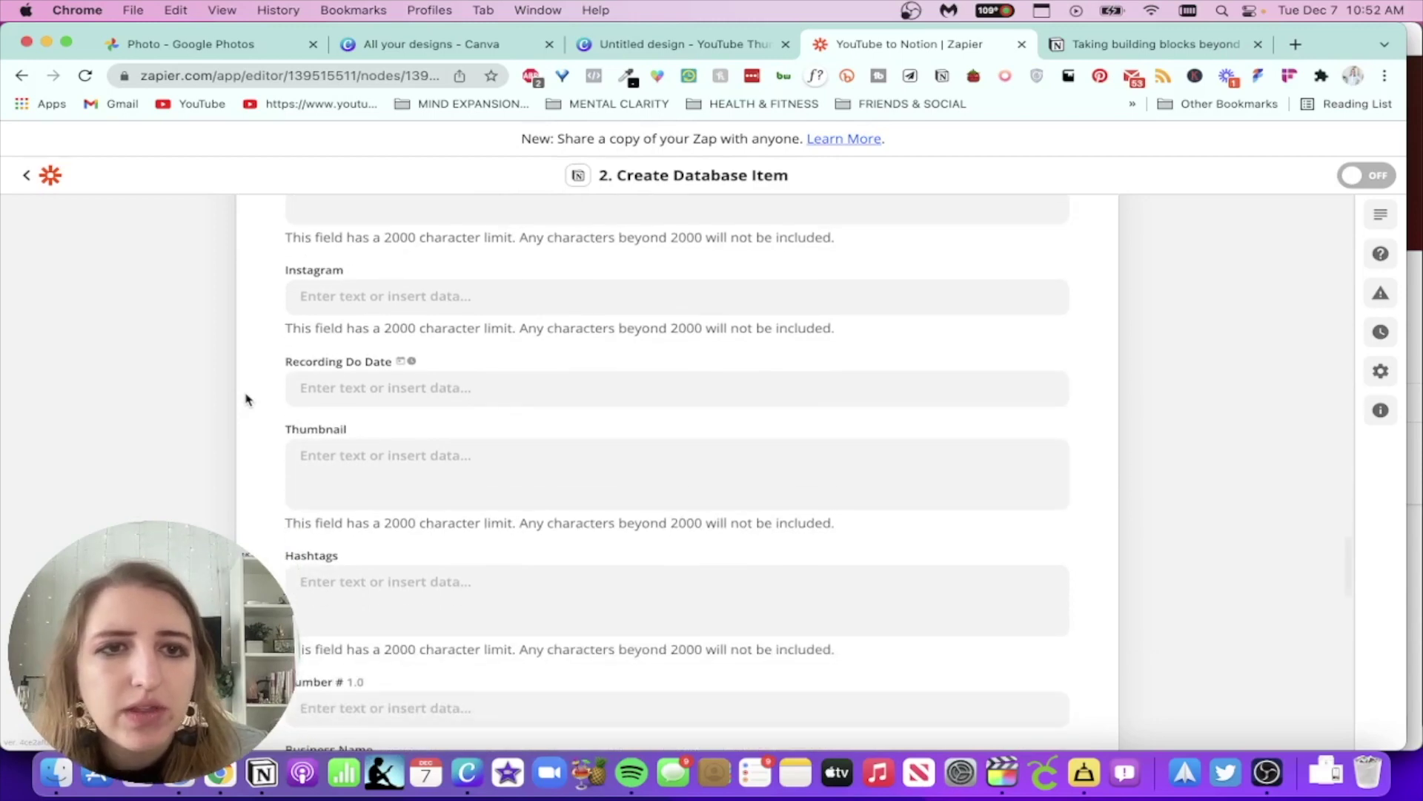
{"action": "scroll", "coordinate": [247, 396], "scroll_direction": "up", "scroll_amount": 3}
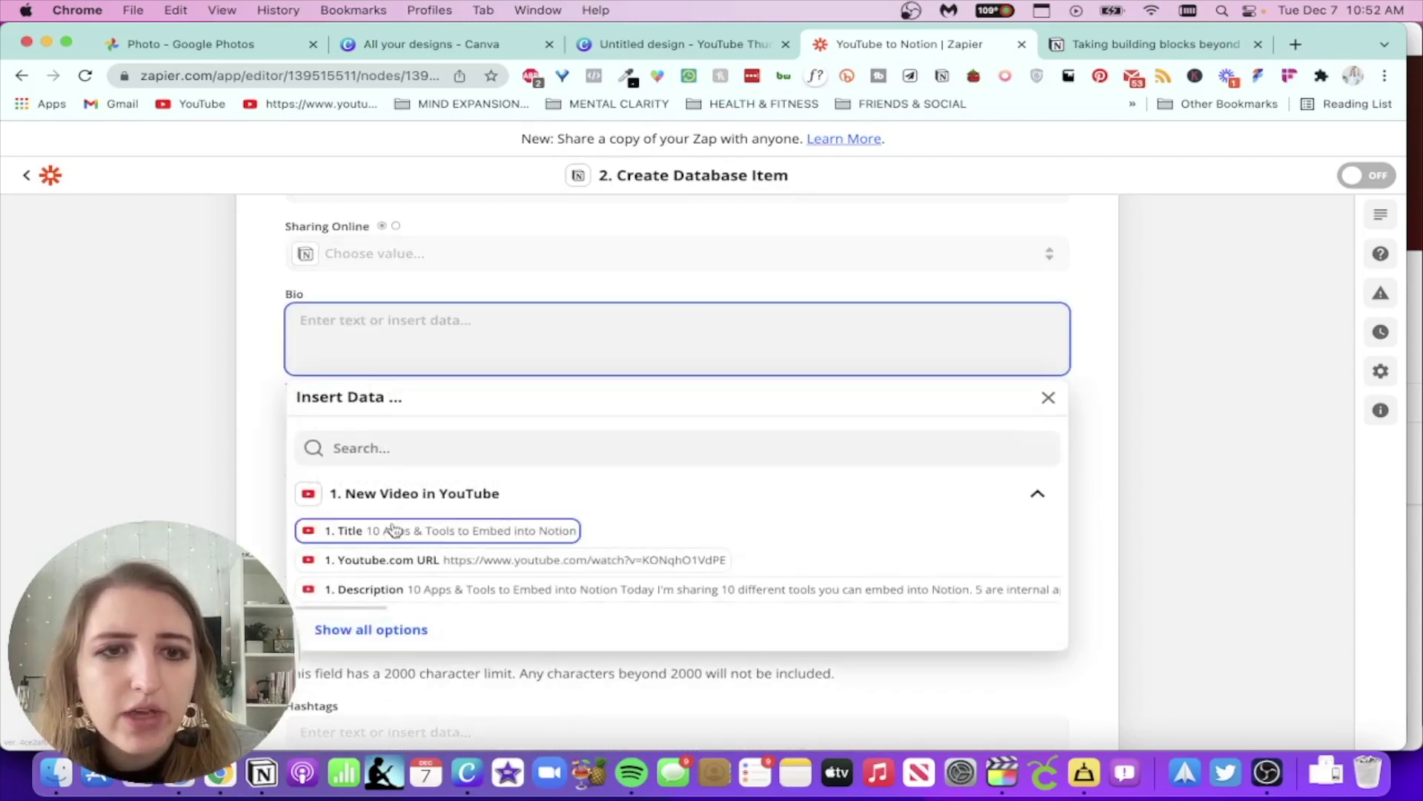
{"action": "scroll", "coordinate": [388, 519], "scroll_direction": "down", "scroll_amount": 2}
{"action": "left_click", "coordinate": [371, 498]}
{"action": "left_click", "coordinate": [205, 402]}
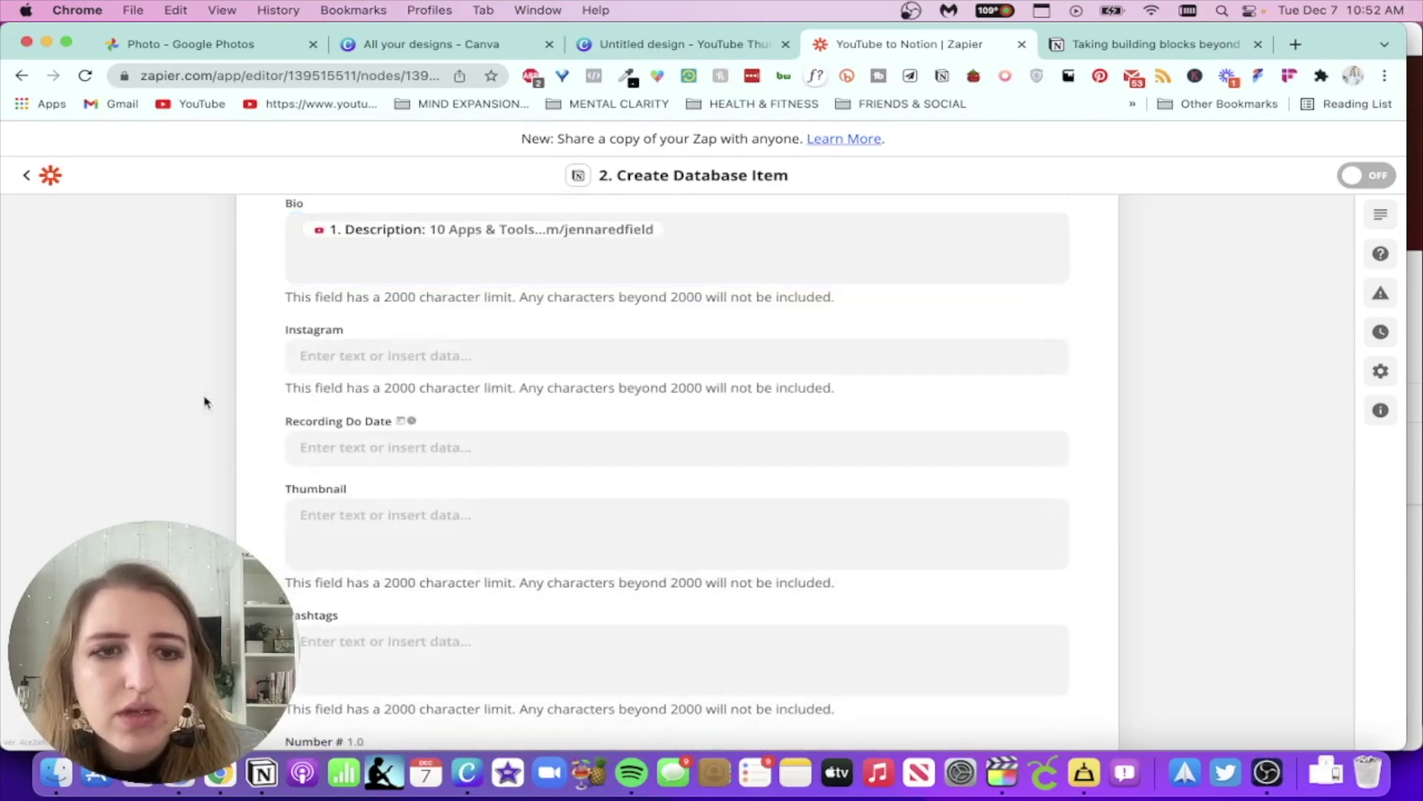
- Continue past the Notion action setup and turn on the YouTube to Notion Zap
{"action": "scroll", "coordinate": [205, 401], "scroll_direction": "down", "scroll_amount": 15}
{"action": "scroll", "coordinate": [205, 402], "scroll_direction": "down", "scroll_amount": 6}
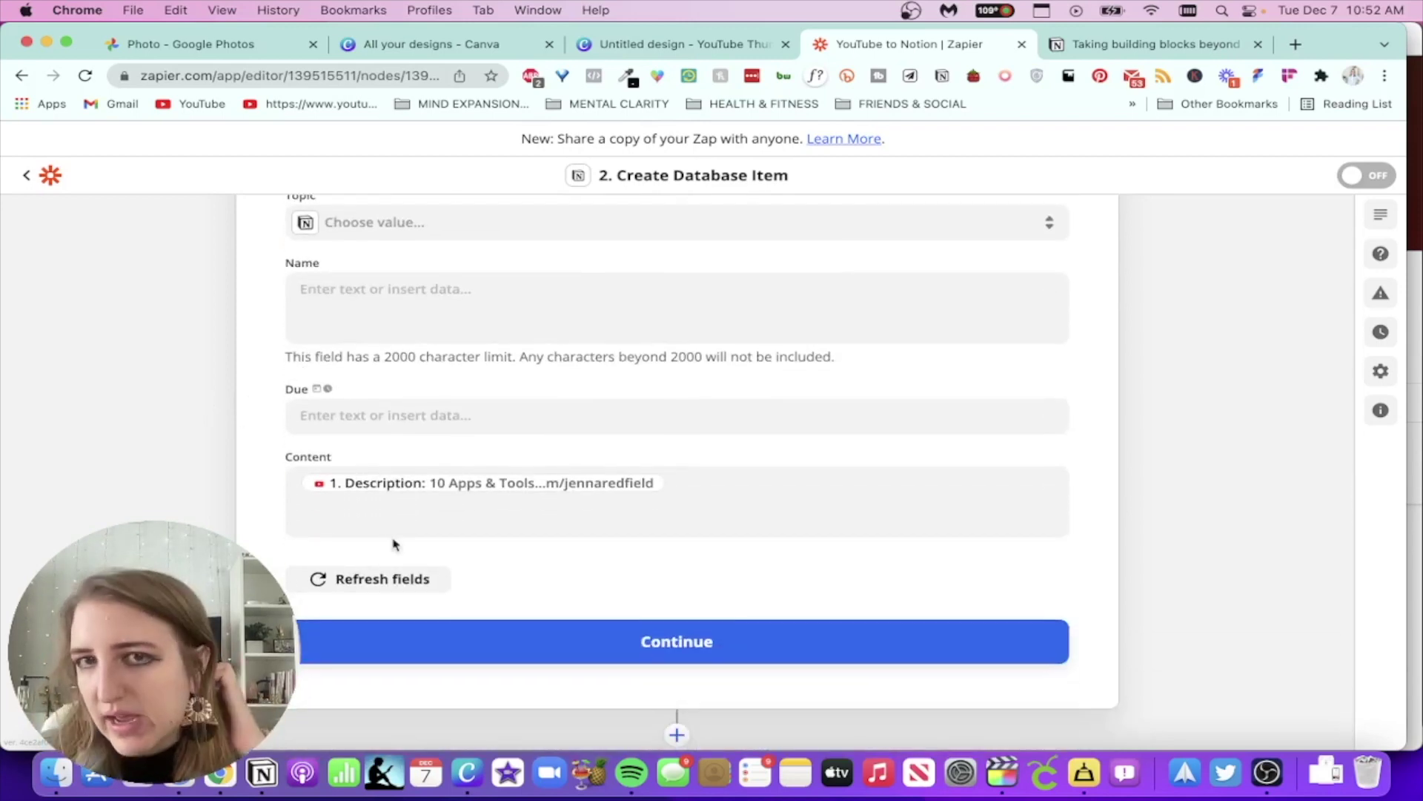
{"action": "left_click", "coordinate": [571, 628]}
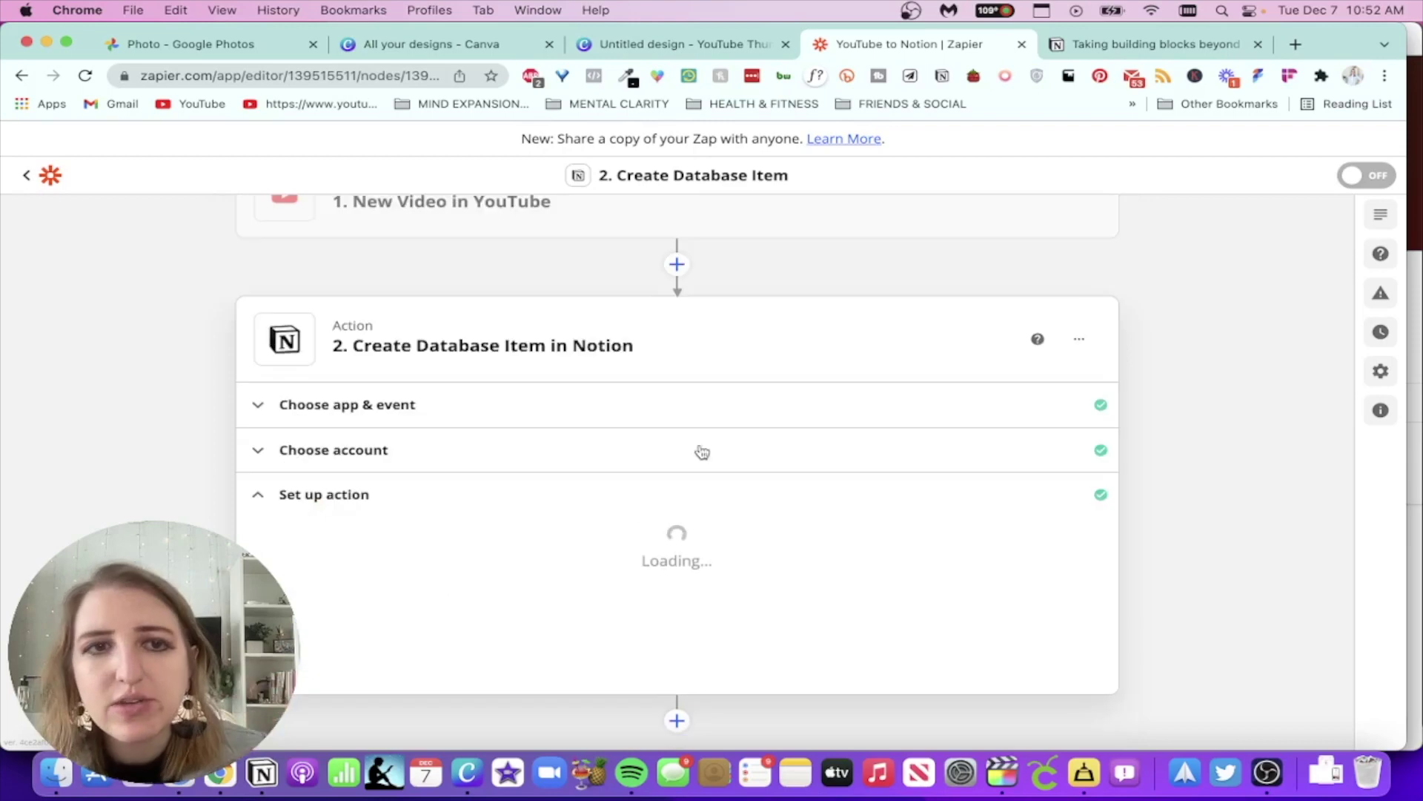
{"action": "left_click", "coordinate": [1370, 180]}
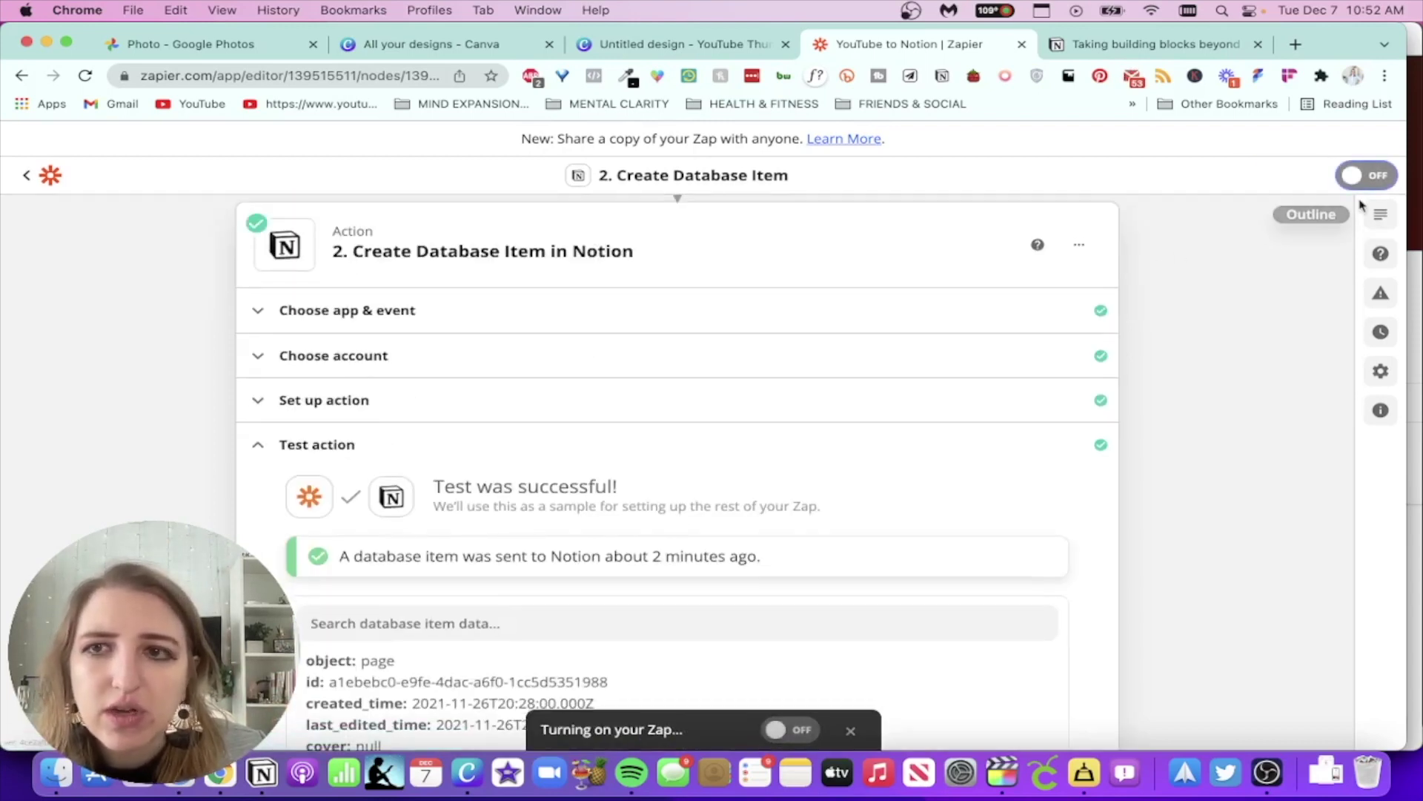
{"action": "left_click", "coordinate": [1355, 180]}
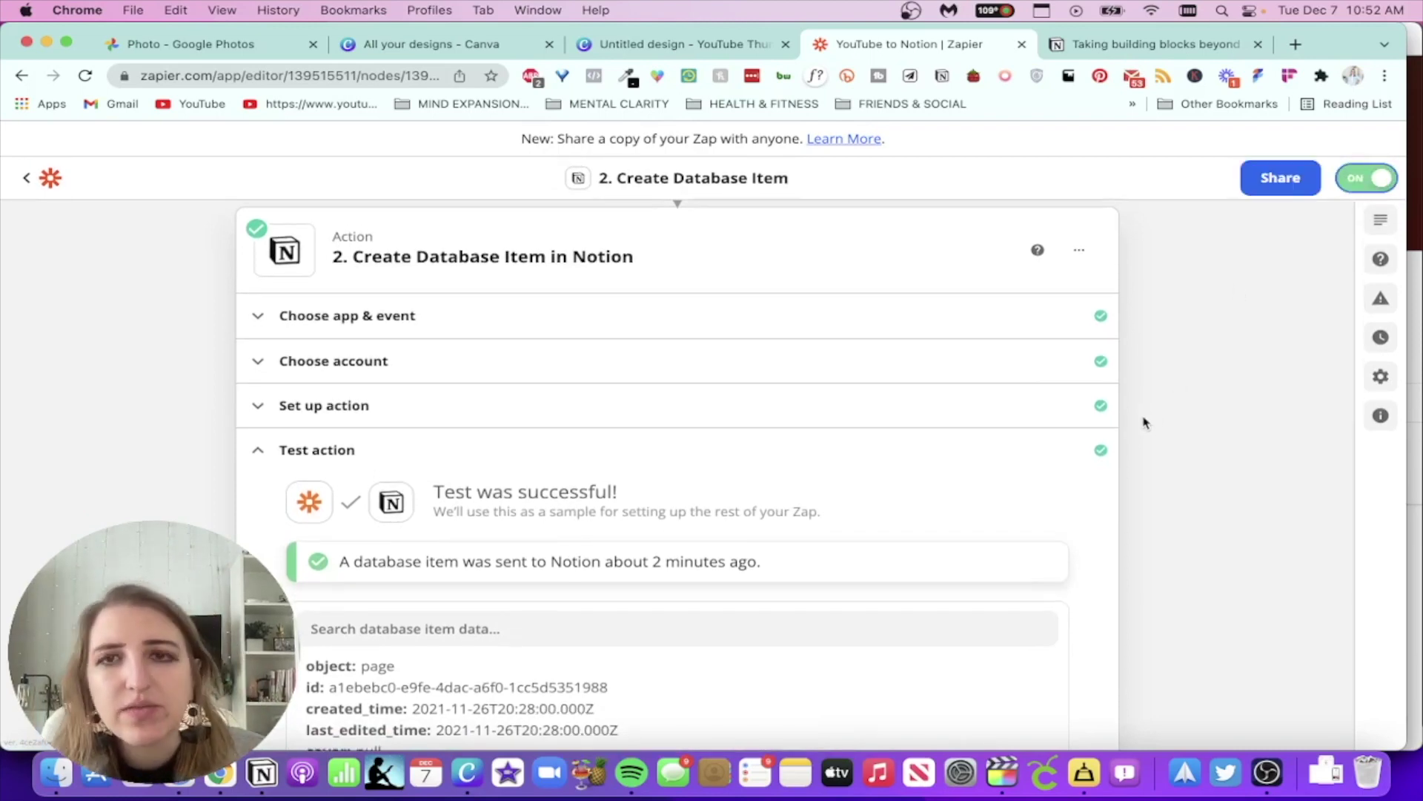
- Switch to Notion and check the workspace's updates for pages created by Zapier
{"action": "left_click", "coordinate": [1266, 775]}
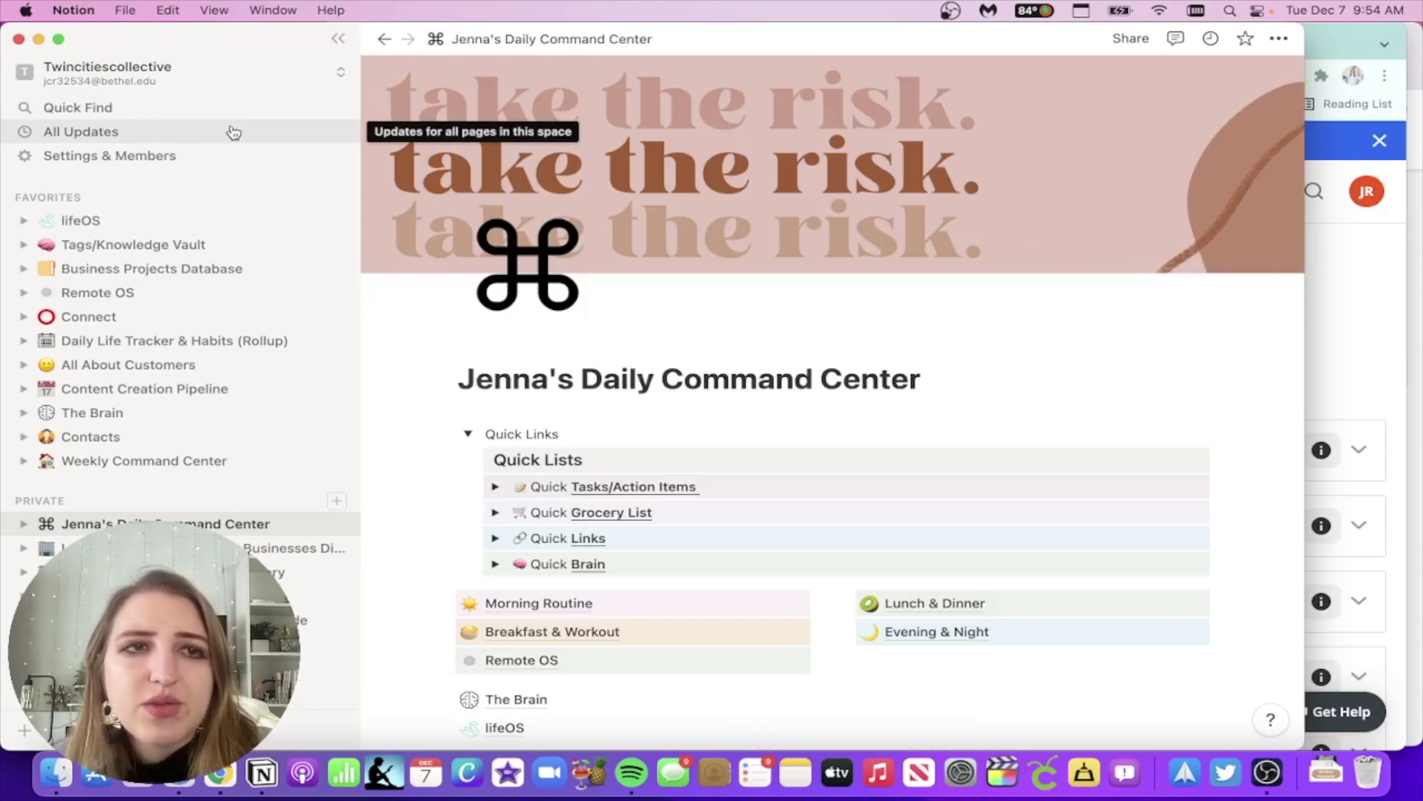
{"action": "left_click", "coordinate": [246, 133]}
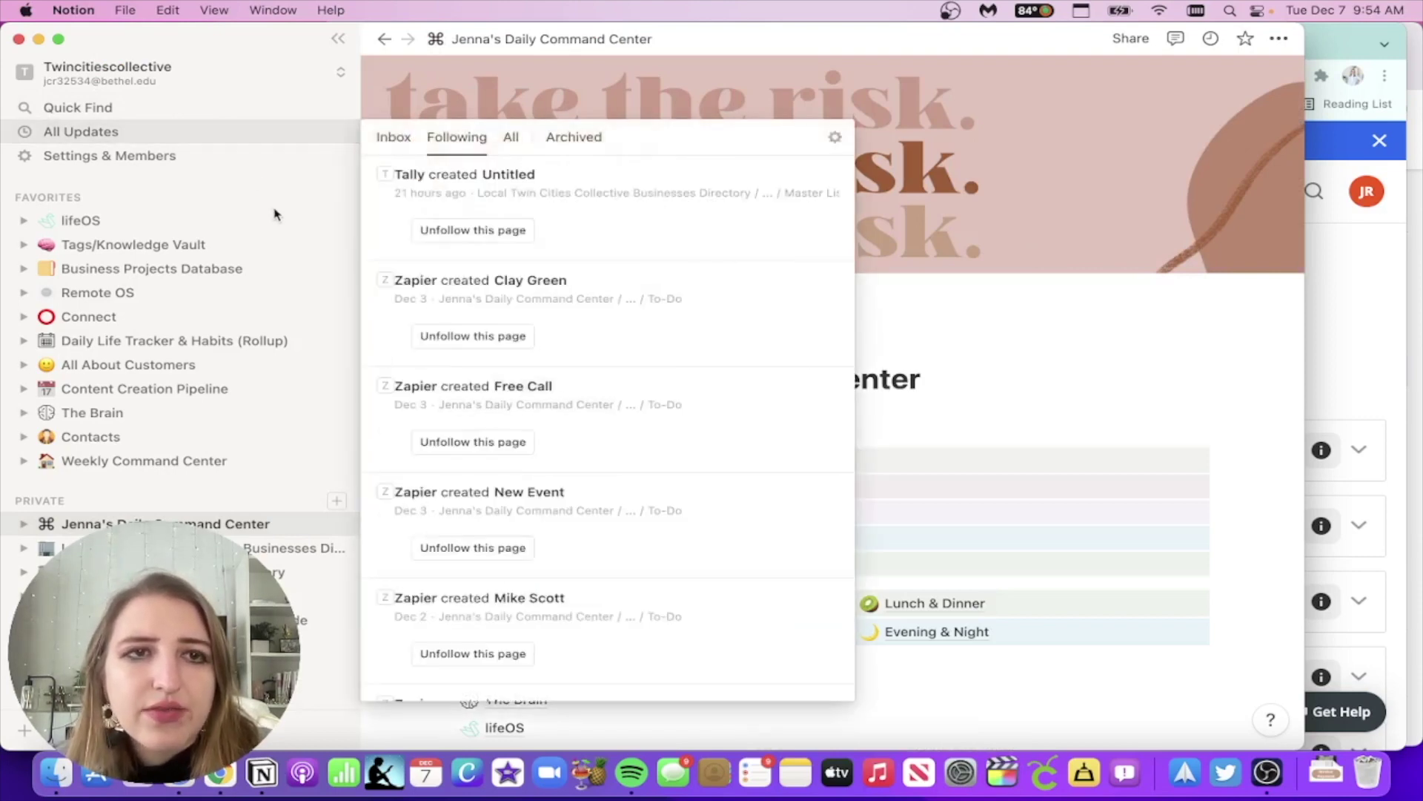
{"action": "left_click", "coordinate": [231, 135]}
- Switch back to Zapier in Chrome and browse the most popular apps from the Explore page
{"action": "left_click", "coordinate": [1382, 346]}
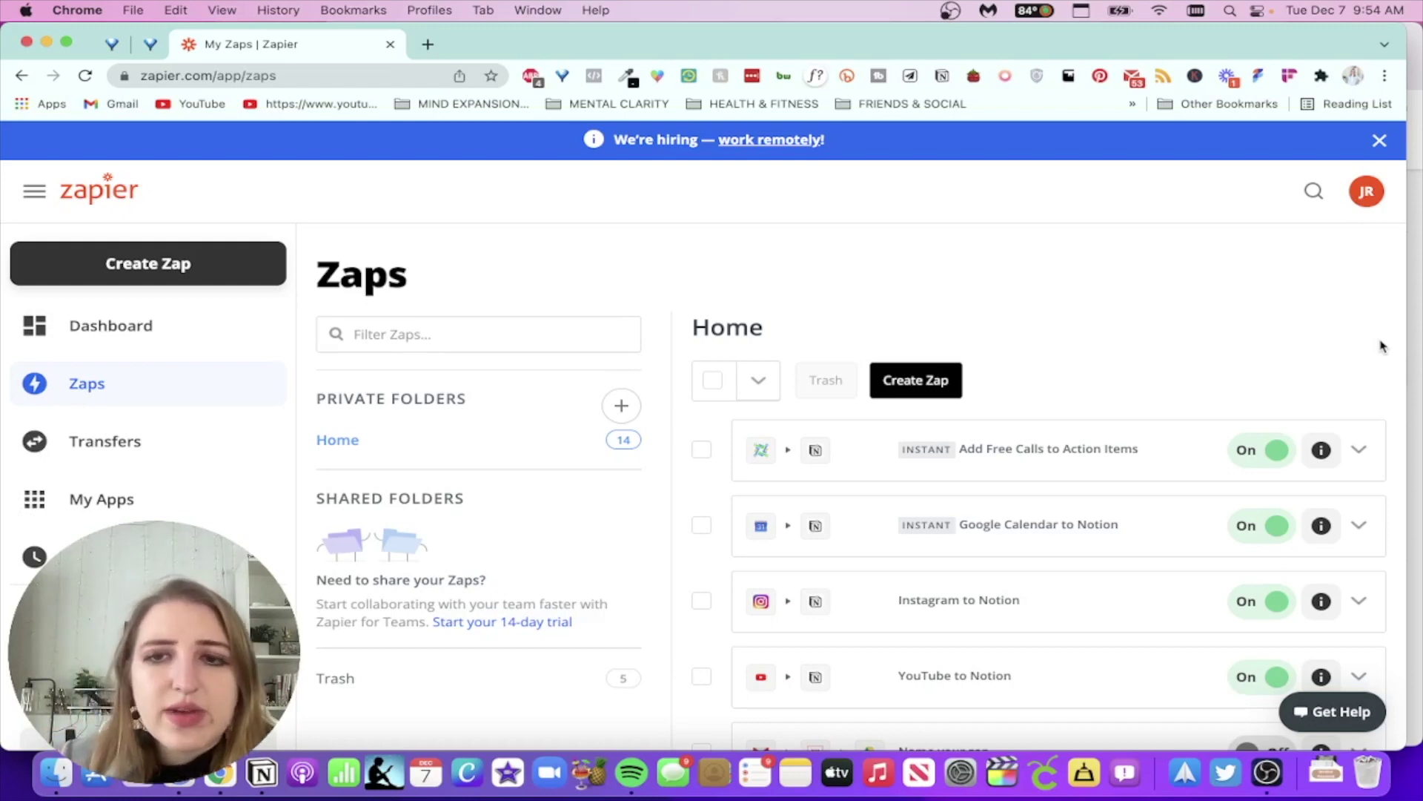
{"action": "scroll", "coordinate": [1380, 345], "scroll_direction": "down", "scroll_amount": 3}
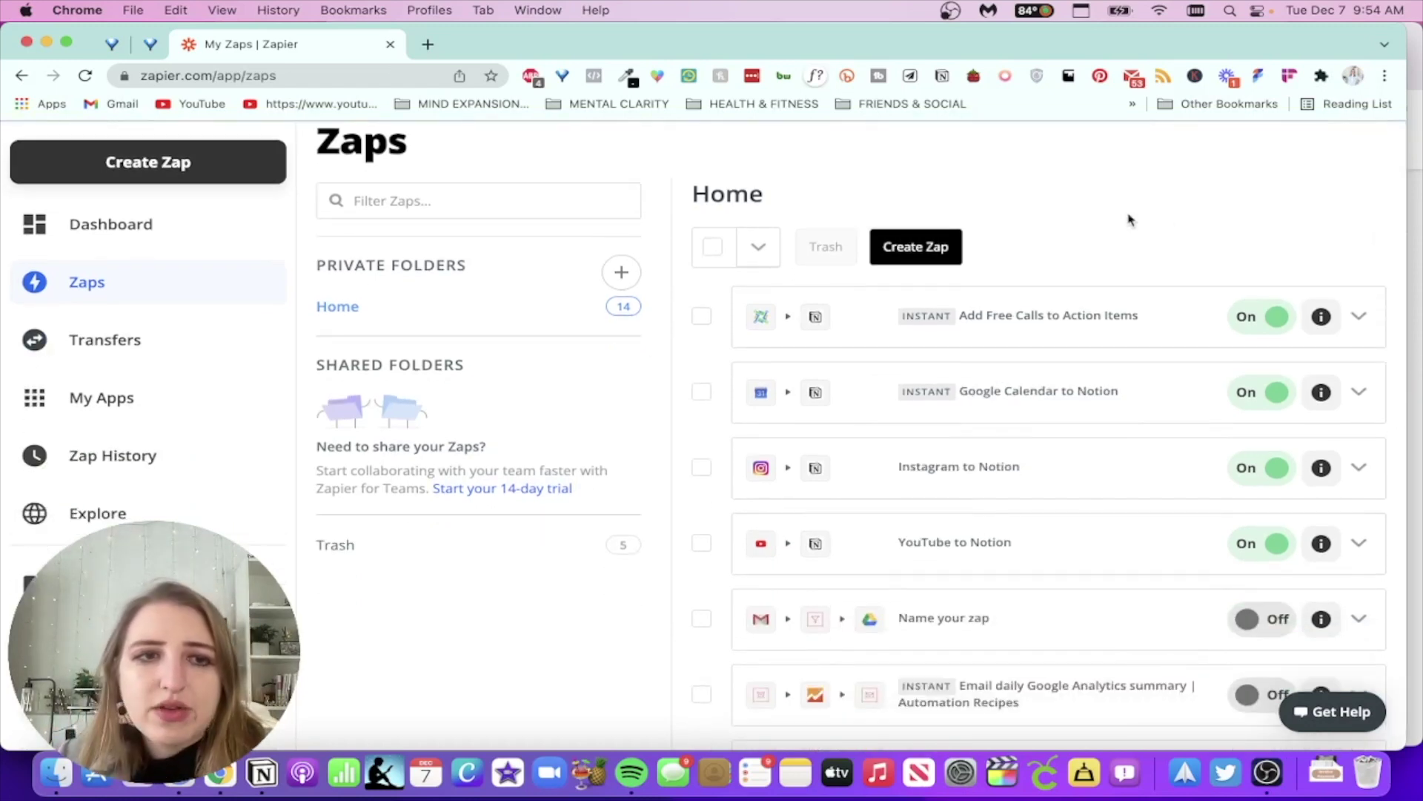
{"action": "left_click", "coordinate": [146, 516]}
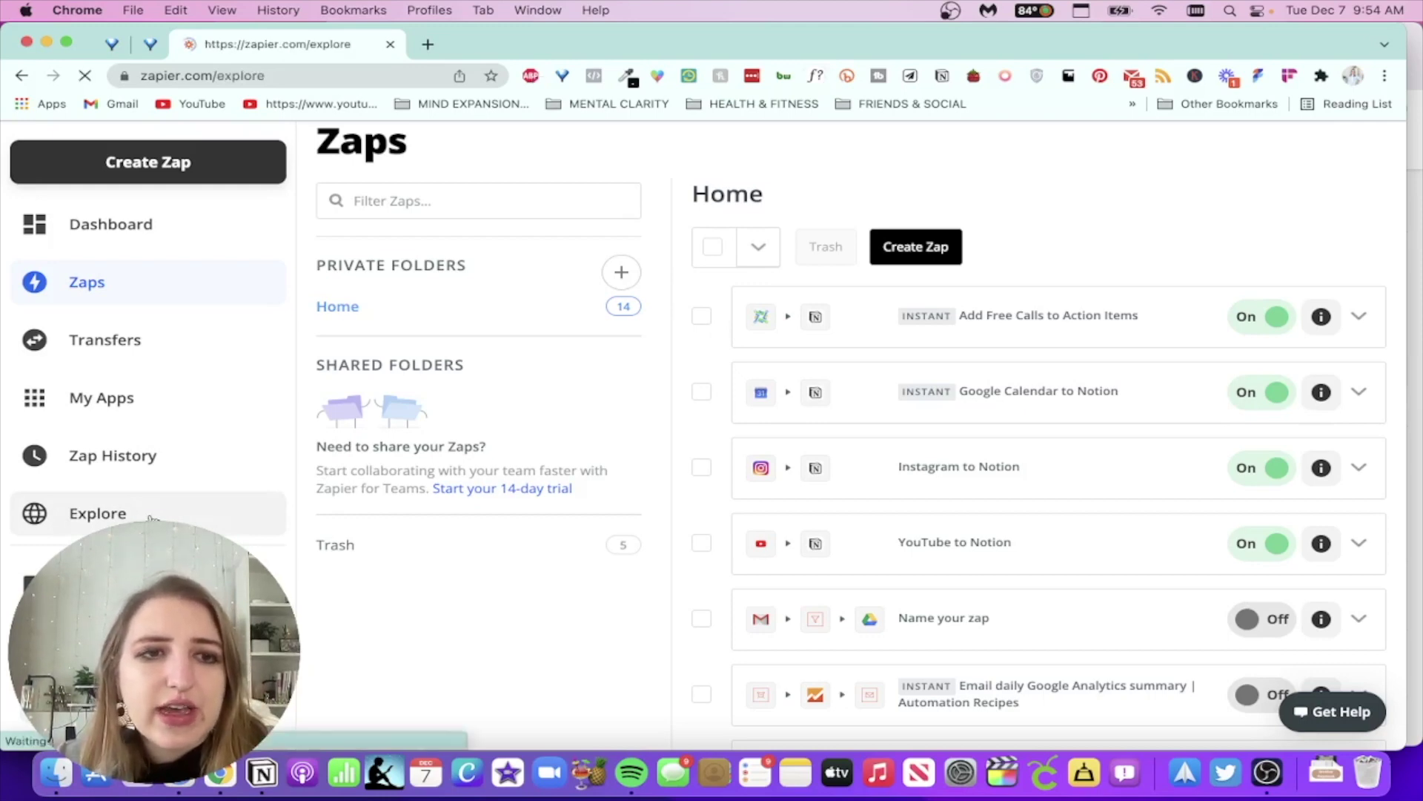
{"action": "scroll", "coordinate": [382, 467], "scroll_direction": "down", "scroll_amount": 8}
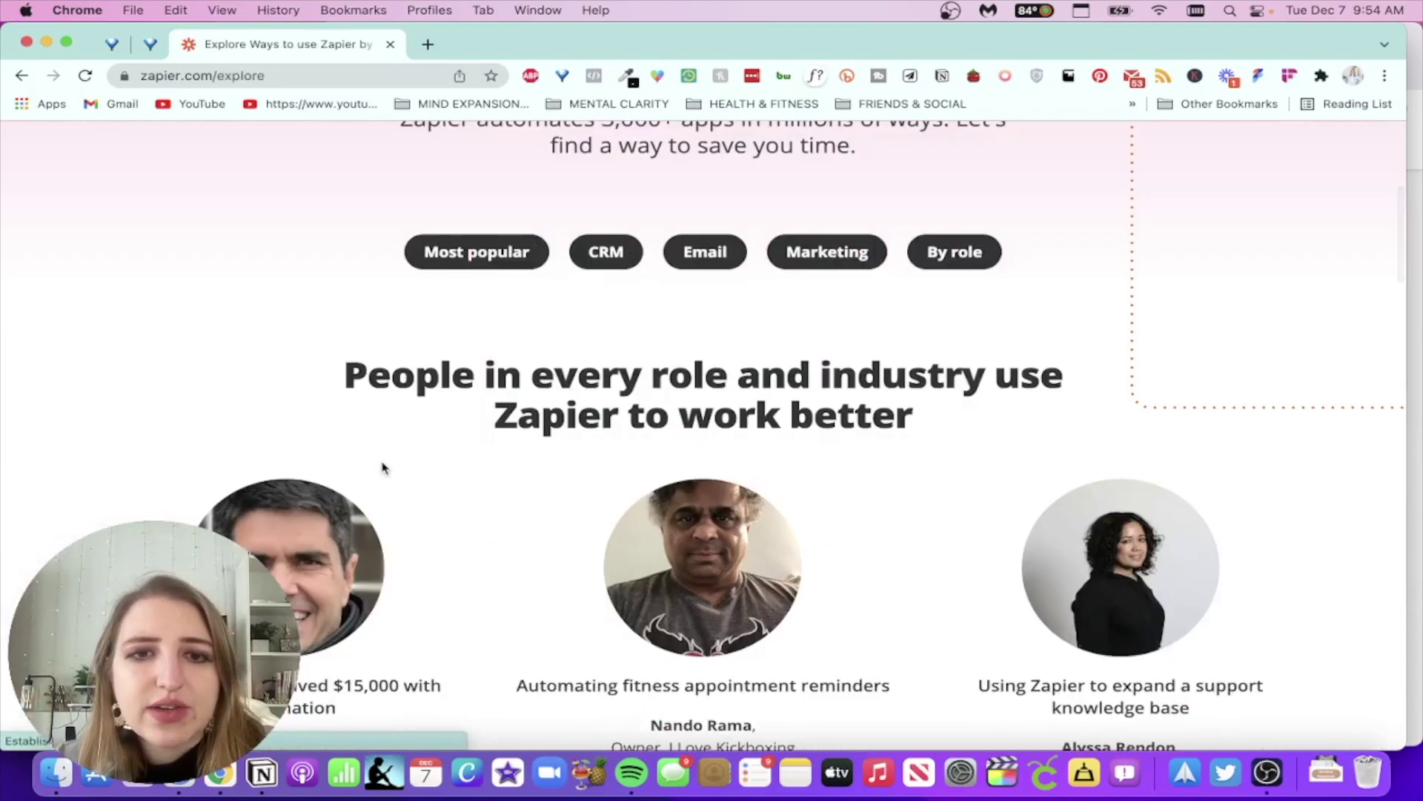
{"action": "left_click", "coordinate": [445, 254]}
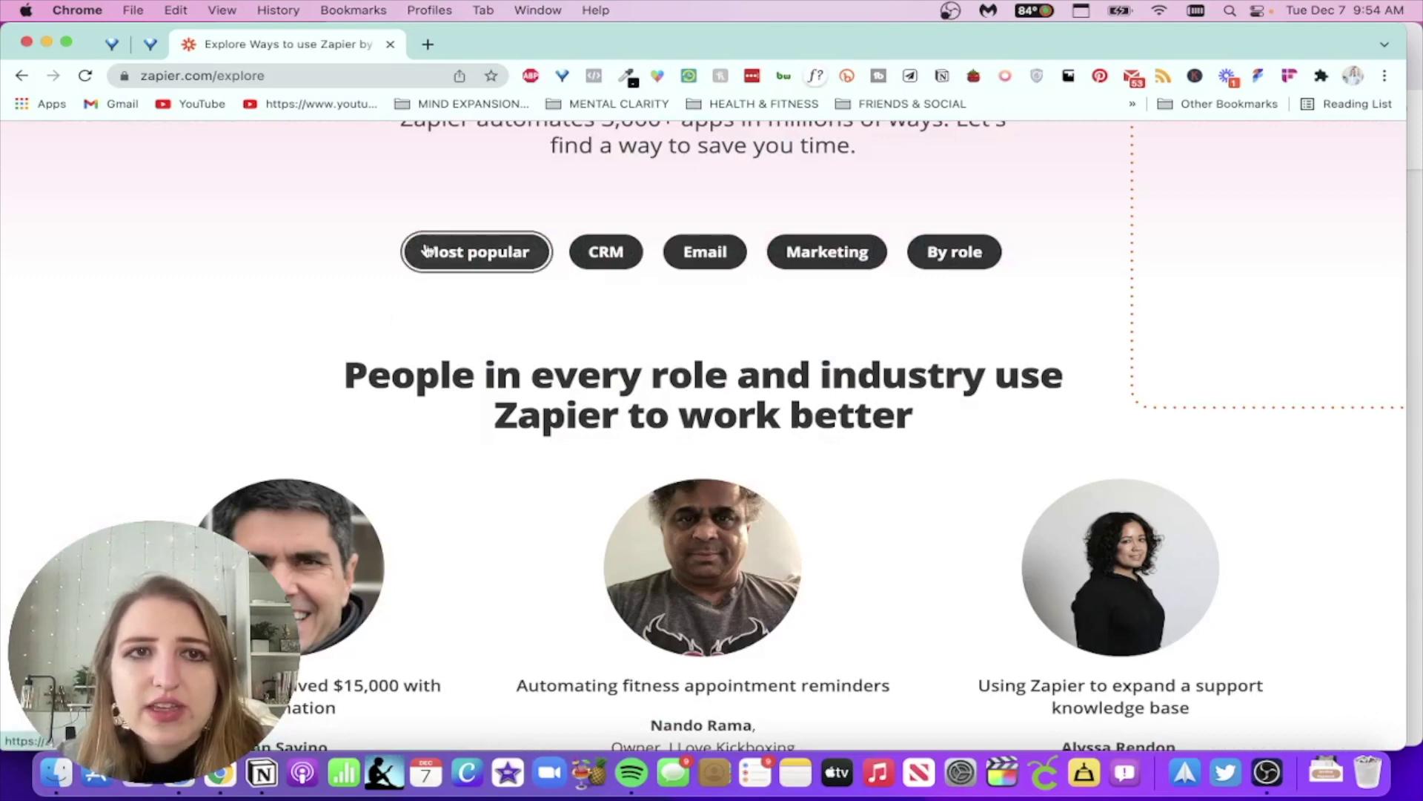
{"action": "scroll", "coordinate": [354, 324], "scroll_direction": "down", "scroll_amount": 1}
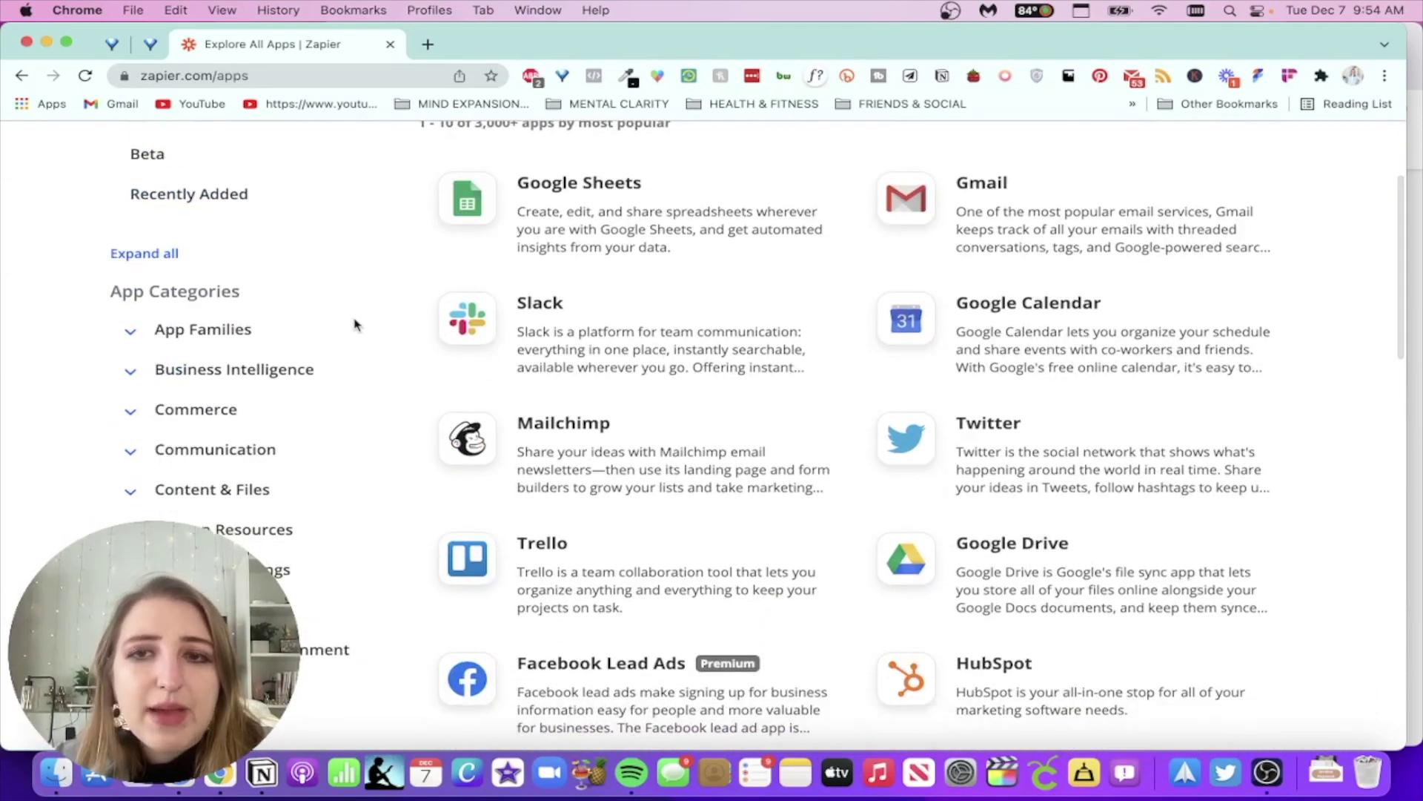
{"action": "scroll", "coordinate": [214, 344], "scroll_direction": "down", "scroll_amount": 1}
{"action": "scroll", "coordinate": [215, 343], "scroll_direction": "down", "scroll_amount": 4}
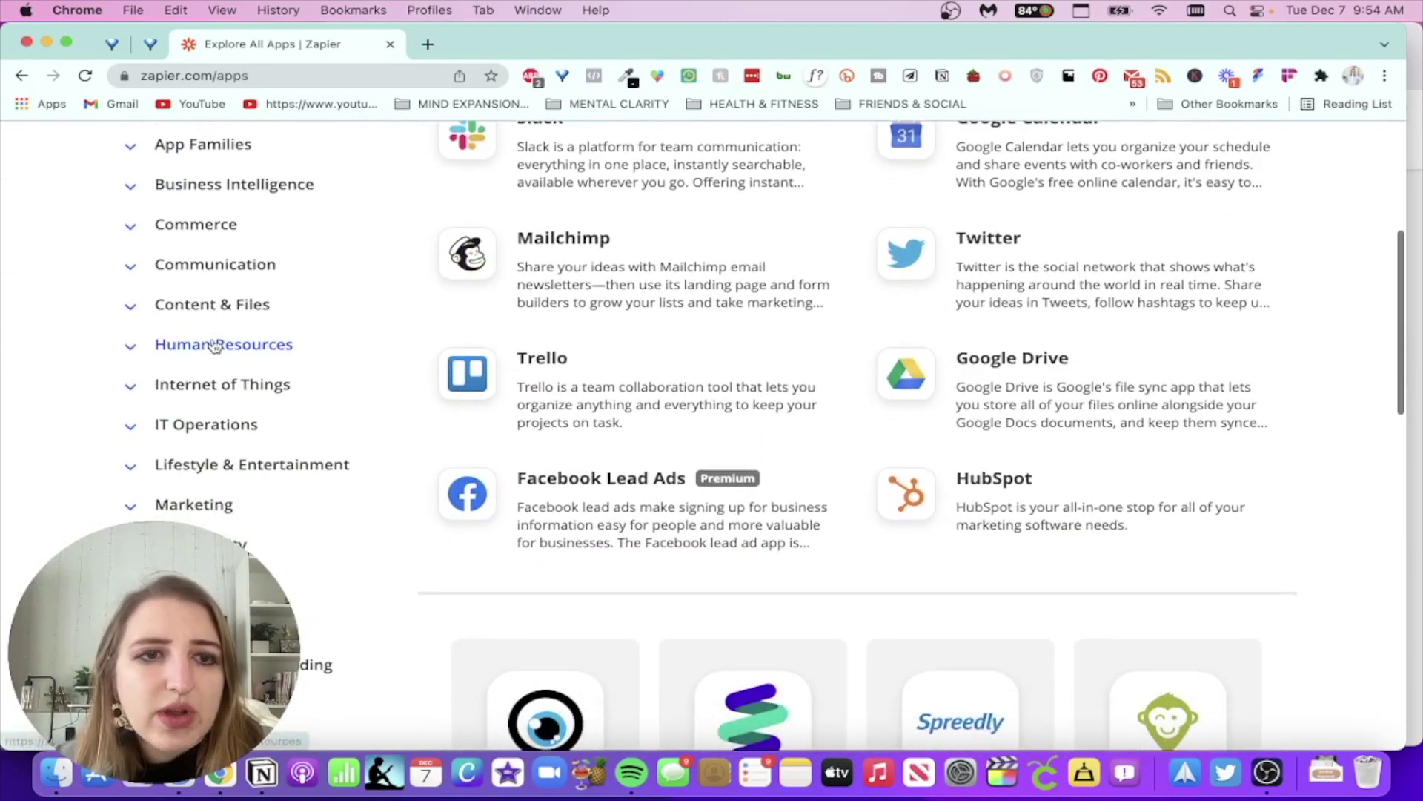
{"action": "scroll", "coordinate": [214, 343], "scroll_direction": "up", "scroll_amount": 5}
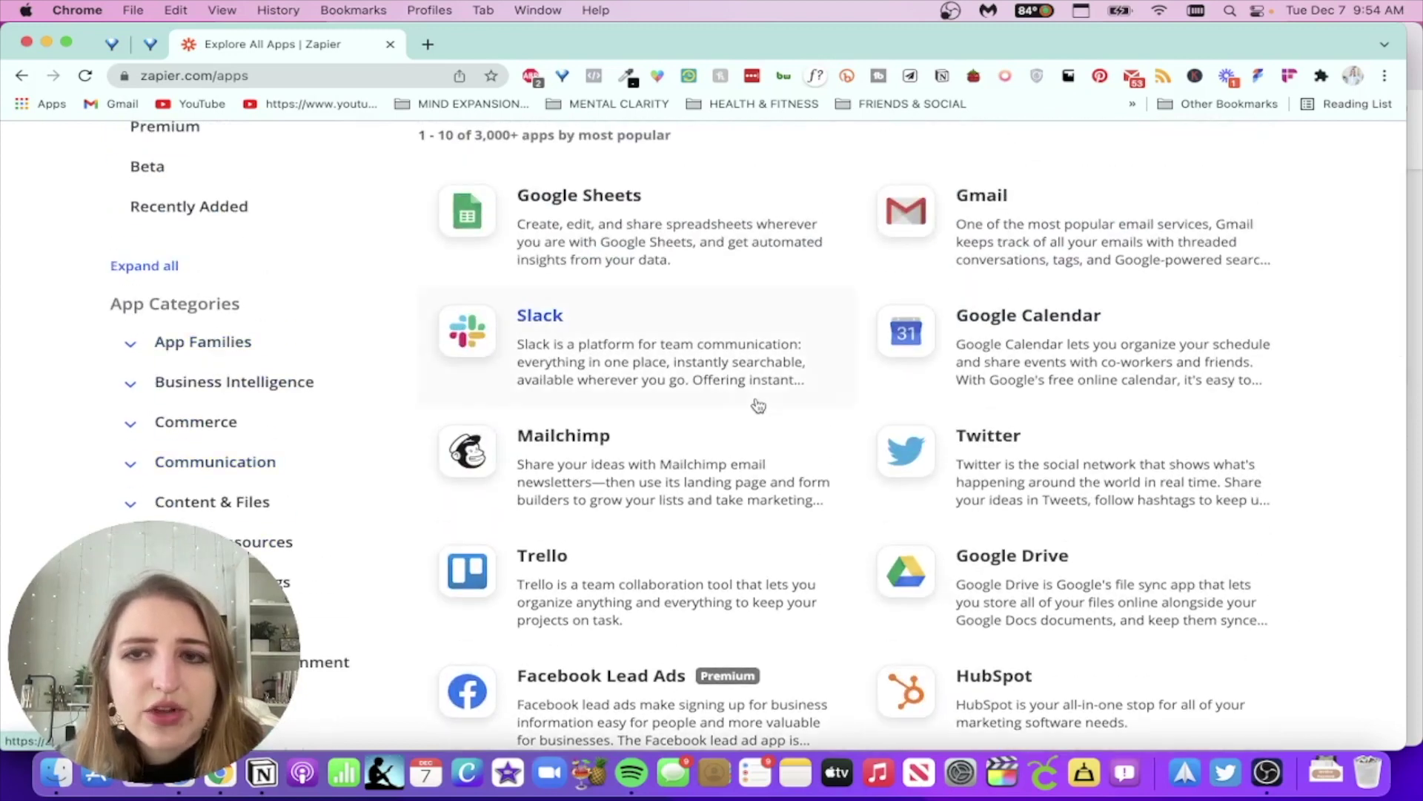
- Browse the apps in the App Families and Business Intelligence categories
{"action": "left_click", "coordinate": [235, 344]}
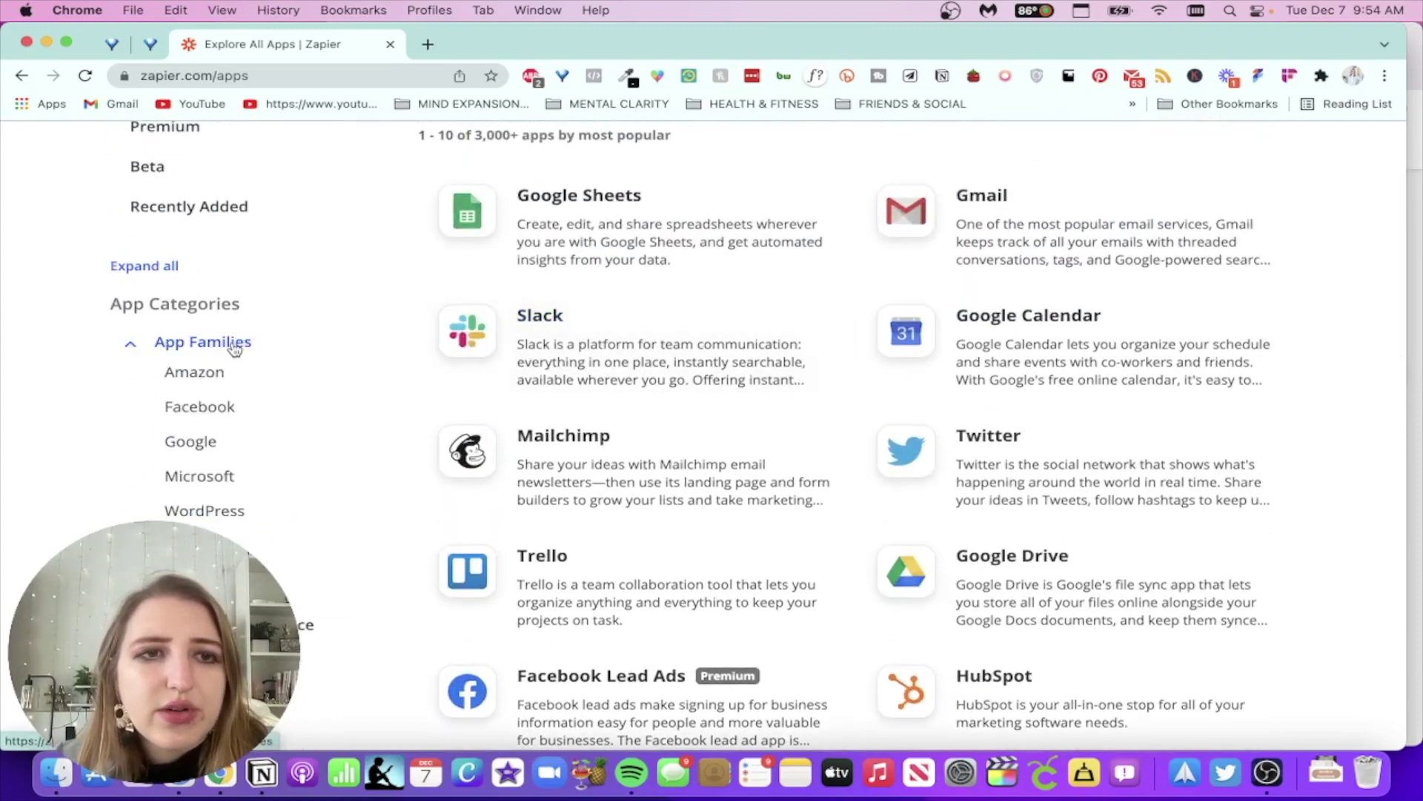
{"action": "scroll", "coordinate": [393, 461], "scroll_direction": "down", "scroll_amount": 5}
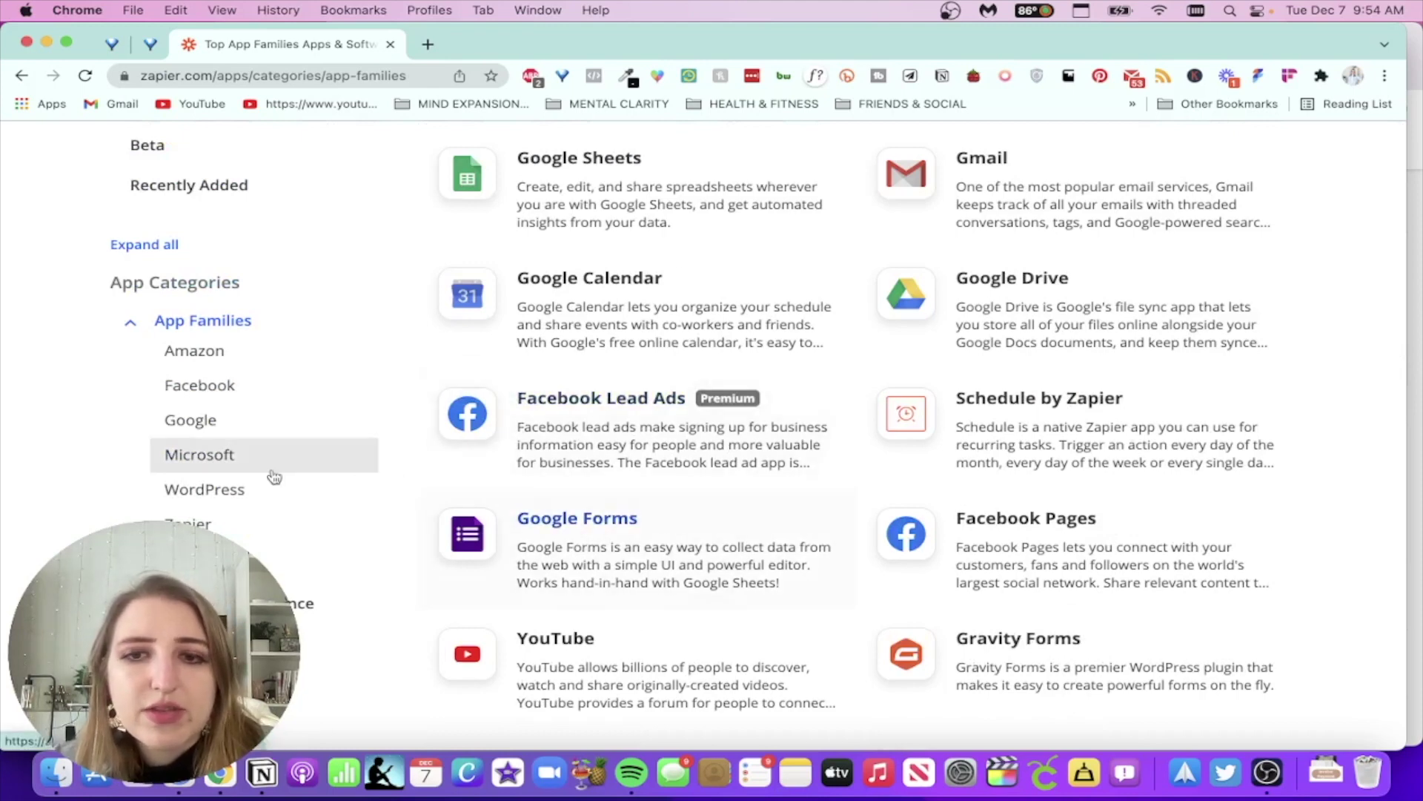
{"action": "scroll", "coordinate": [270, 477], "scroll_direction": "down", "scroll_amount": 4}
{"action": "left_click", "coordinate": [227, 449]}
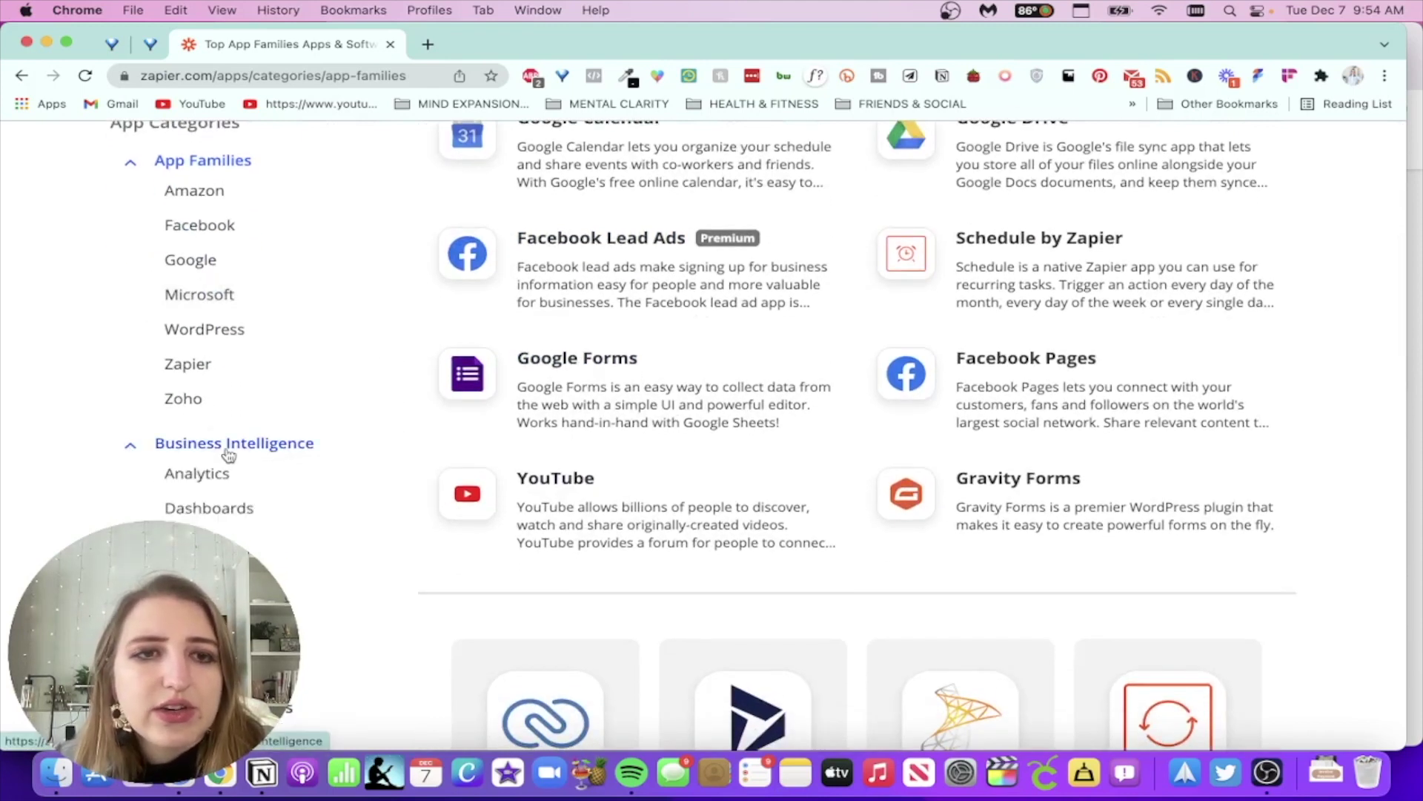
{"action": "scroll", "coordinate": [569, 577], "scroll_direction": "down", "scroll_amount": 9}
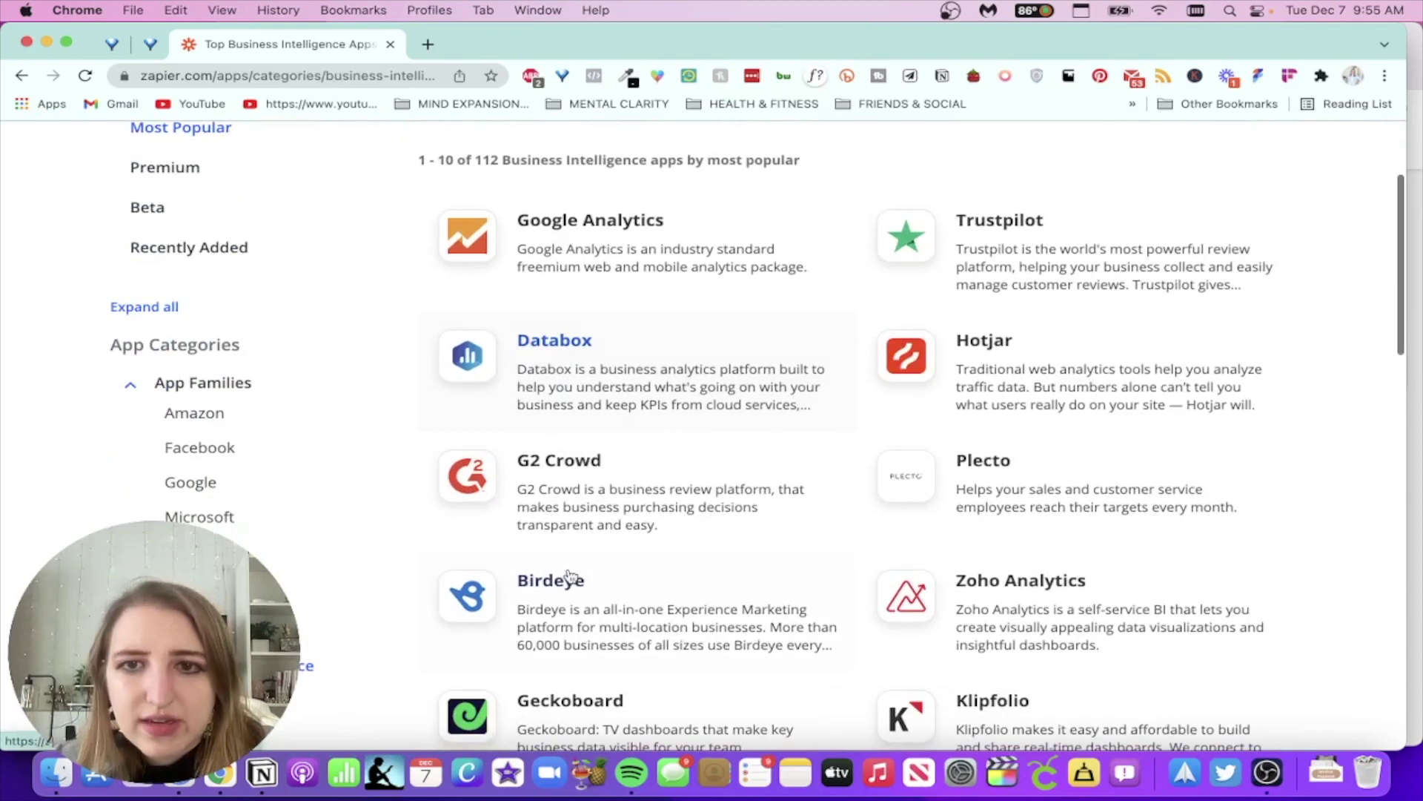
{"action": "scroll", "coordinate": [311, 534], "scroll_direction": "down", "scroll_amount": 7}
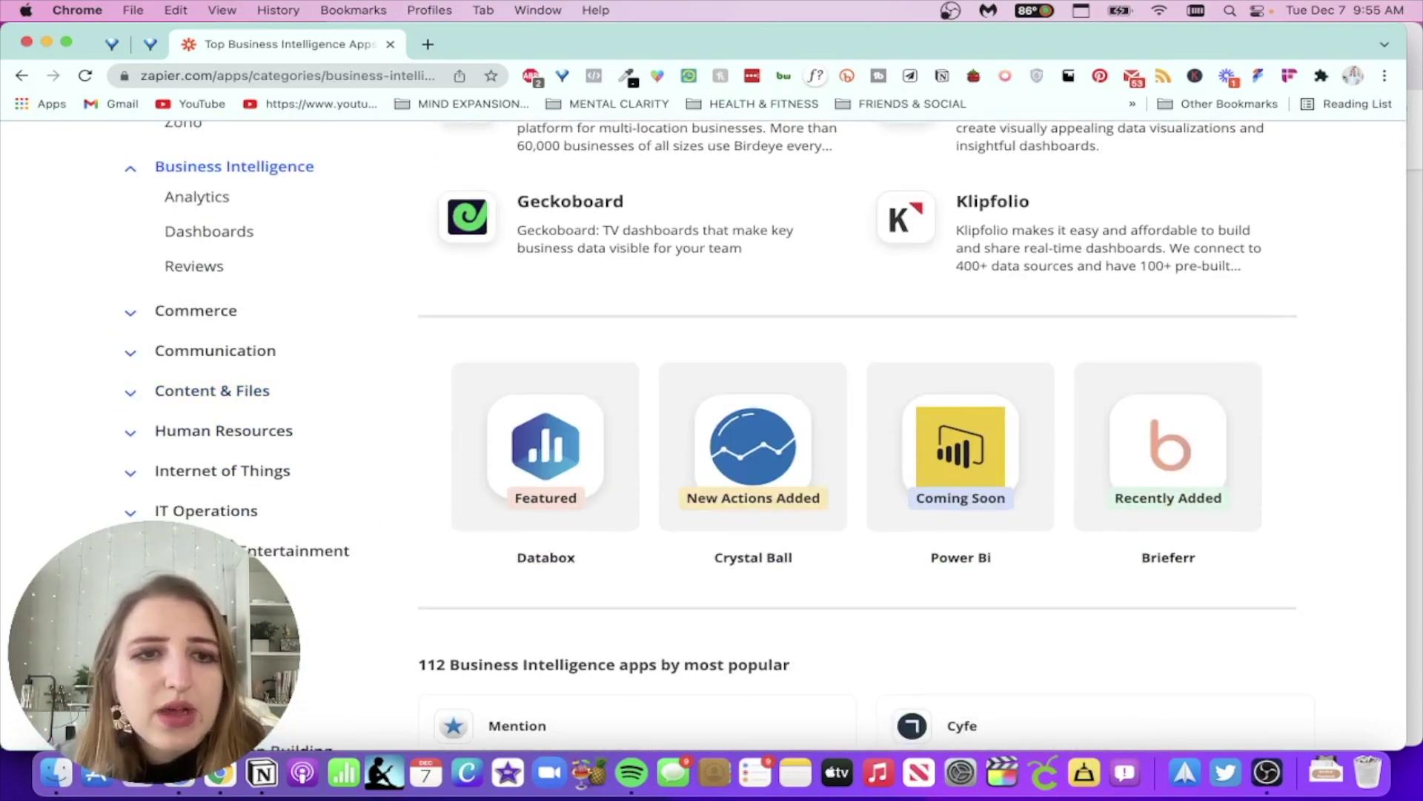
- Look through the apps in the IT Operations category and move on to Lifestyle & Entertainment
{"action": "left_click", "coordinate": [215, 511]}
{"action": "scroll", "coordinate": [517, 532], "scroll_direction": "down", "scroll_amount": 7}
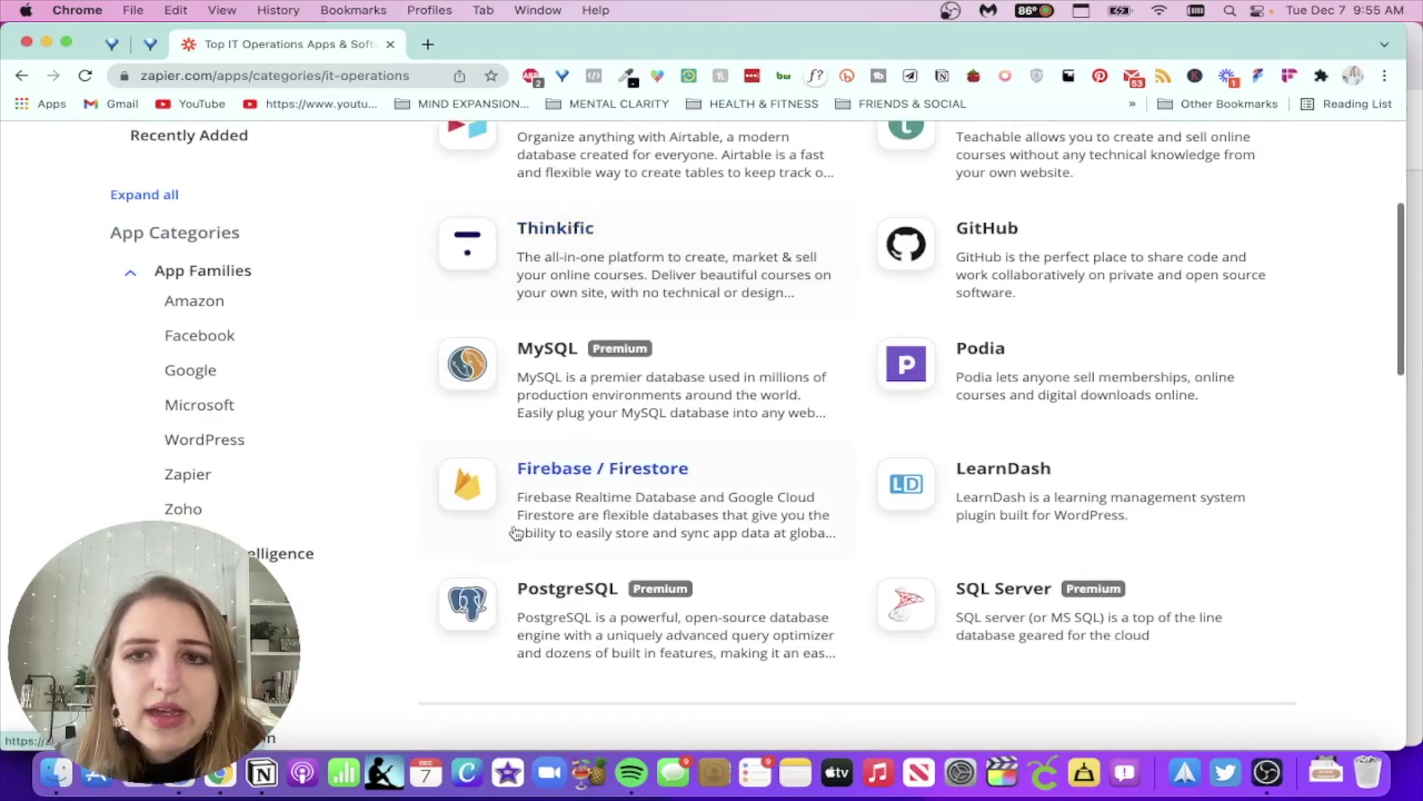
{"action": "scroll", "coordinate": [367, 537], "scroll_direction": "down", "scroll_amount": 5}
{"action": "scroll", "coordinate": [362, 540], "scroll_direction": "down", "scroll_amount": 3}
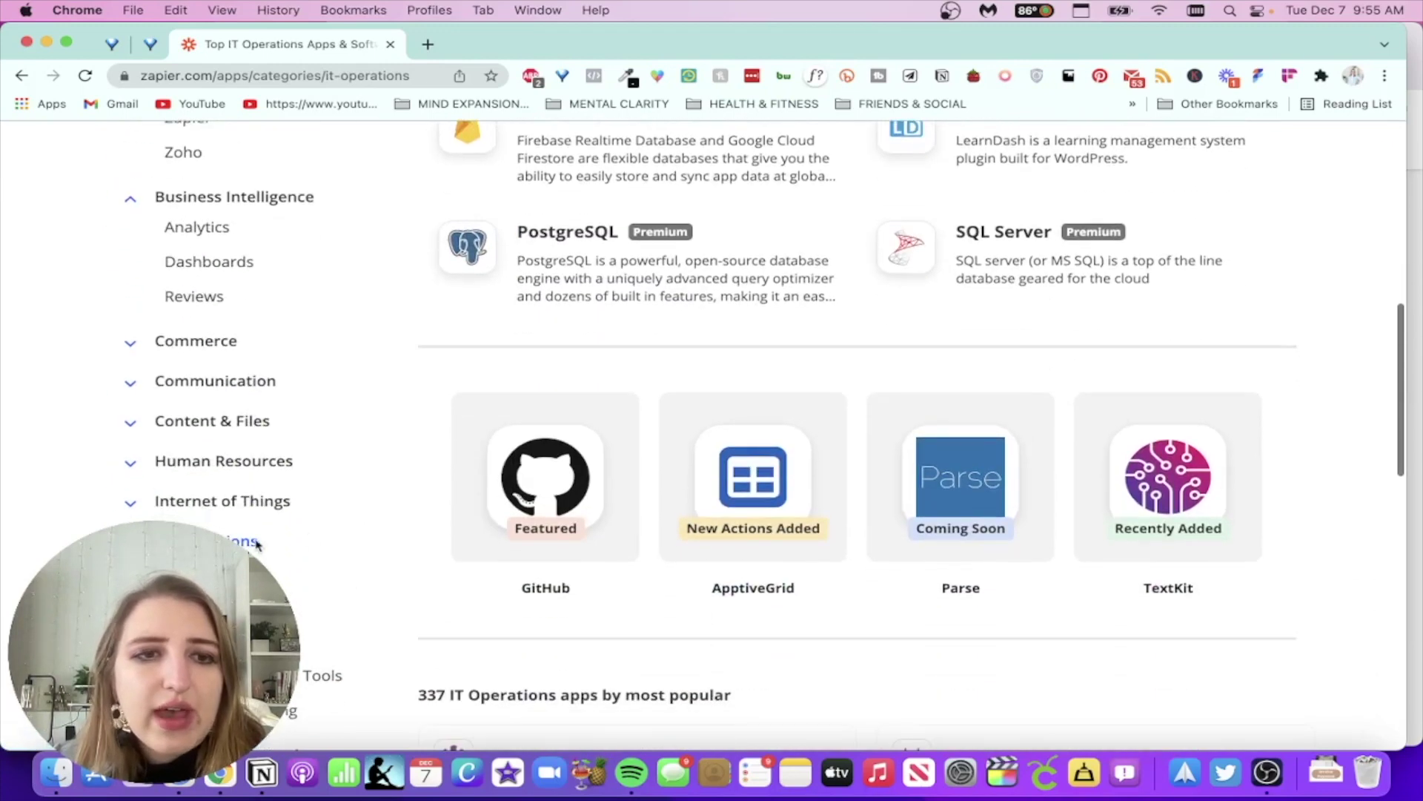
{"action": "left_click", "coordinate": [245, 585]}
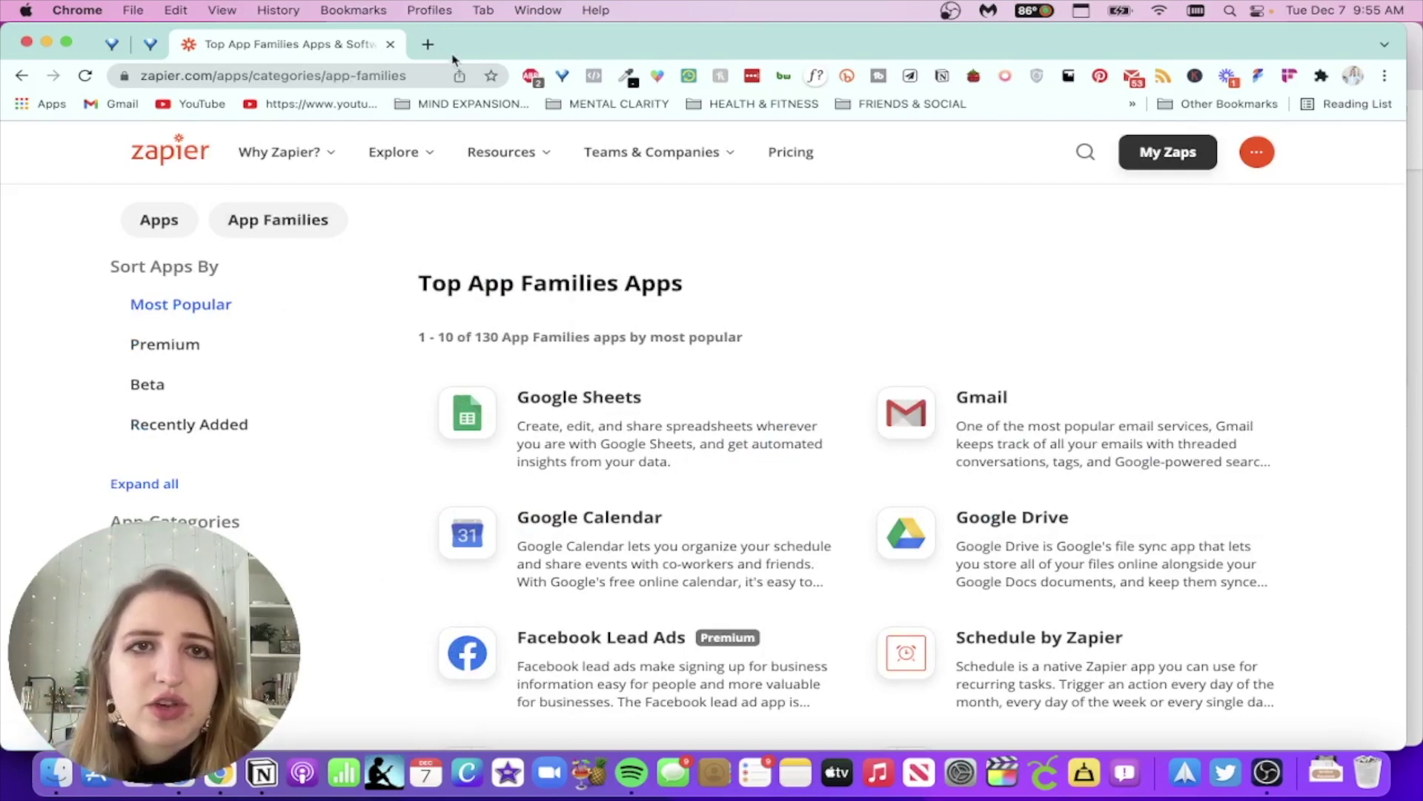
- Open ifttt.com in a new browser tab and dismiss the Pro trial offer
{"action": "left_click", "coordinate": [428, 44]}
{"action": "type", "text": "ifttt.com"}
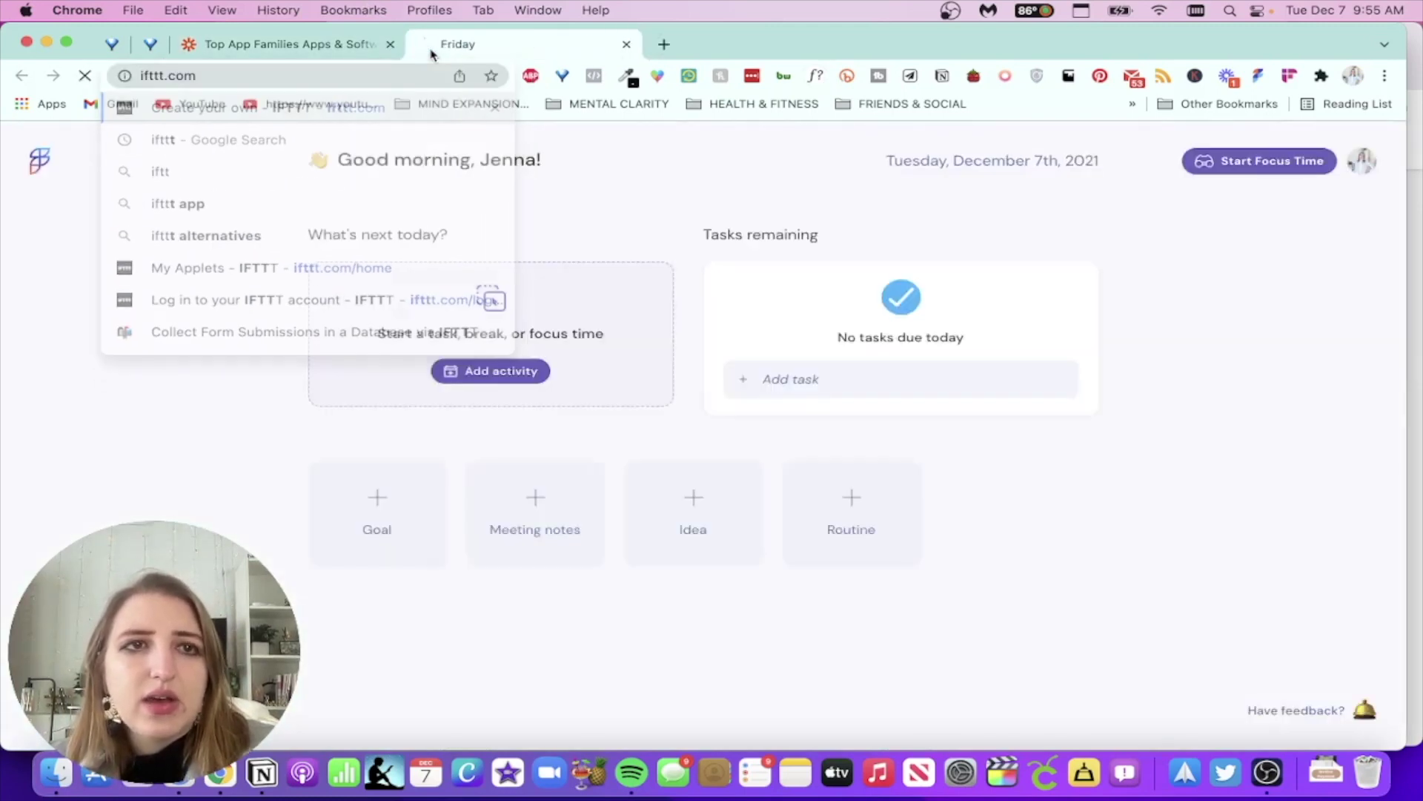
{"action": "key", "text": "Return"}
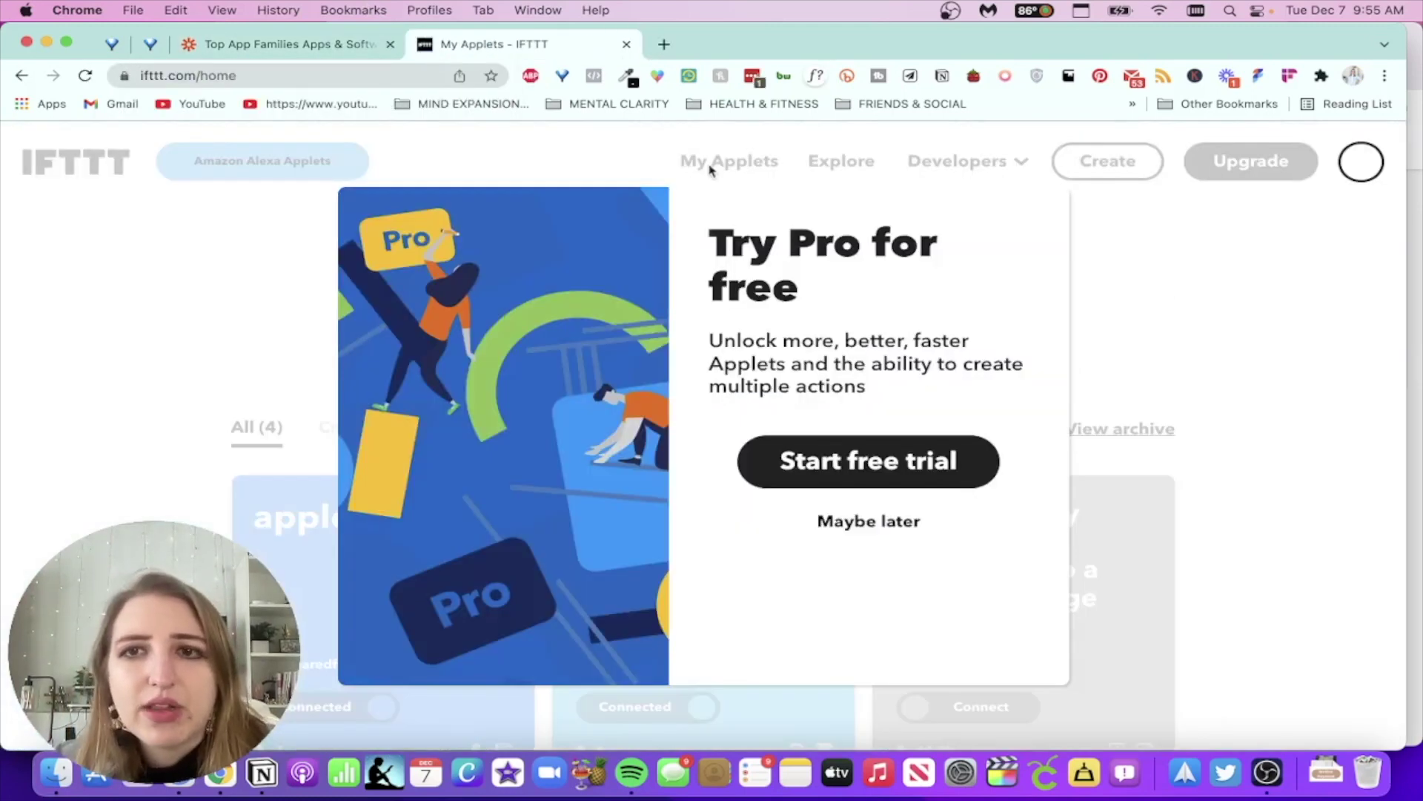
{"action": "left_click", "coordinate": [1177, 409]}
- Open the IFTTT account's My services list and look through it for Notion
{"action": "left_click", "coordinate": [1364, 167]}
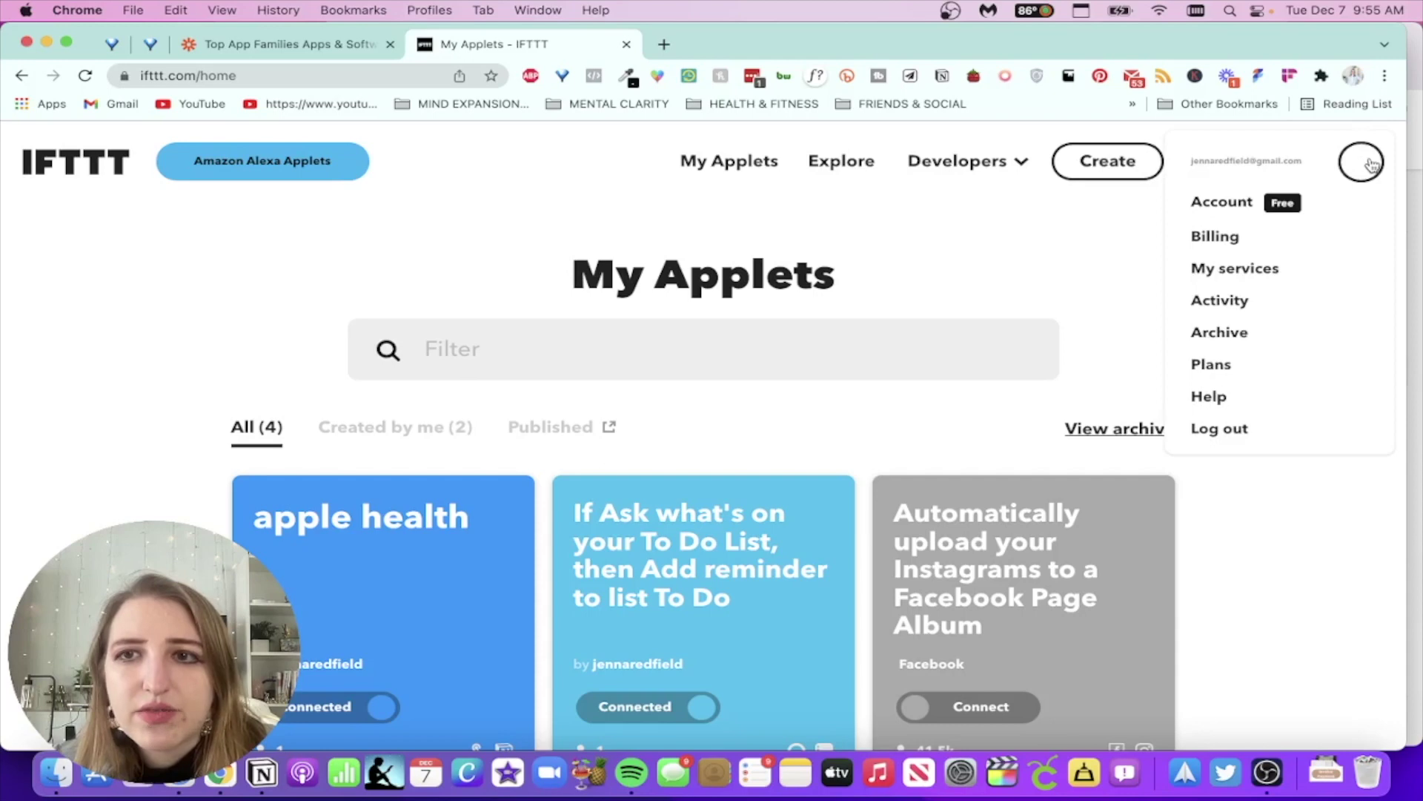
{"action": "left_click", "coordinate": [1245, 270]}
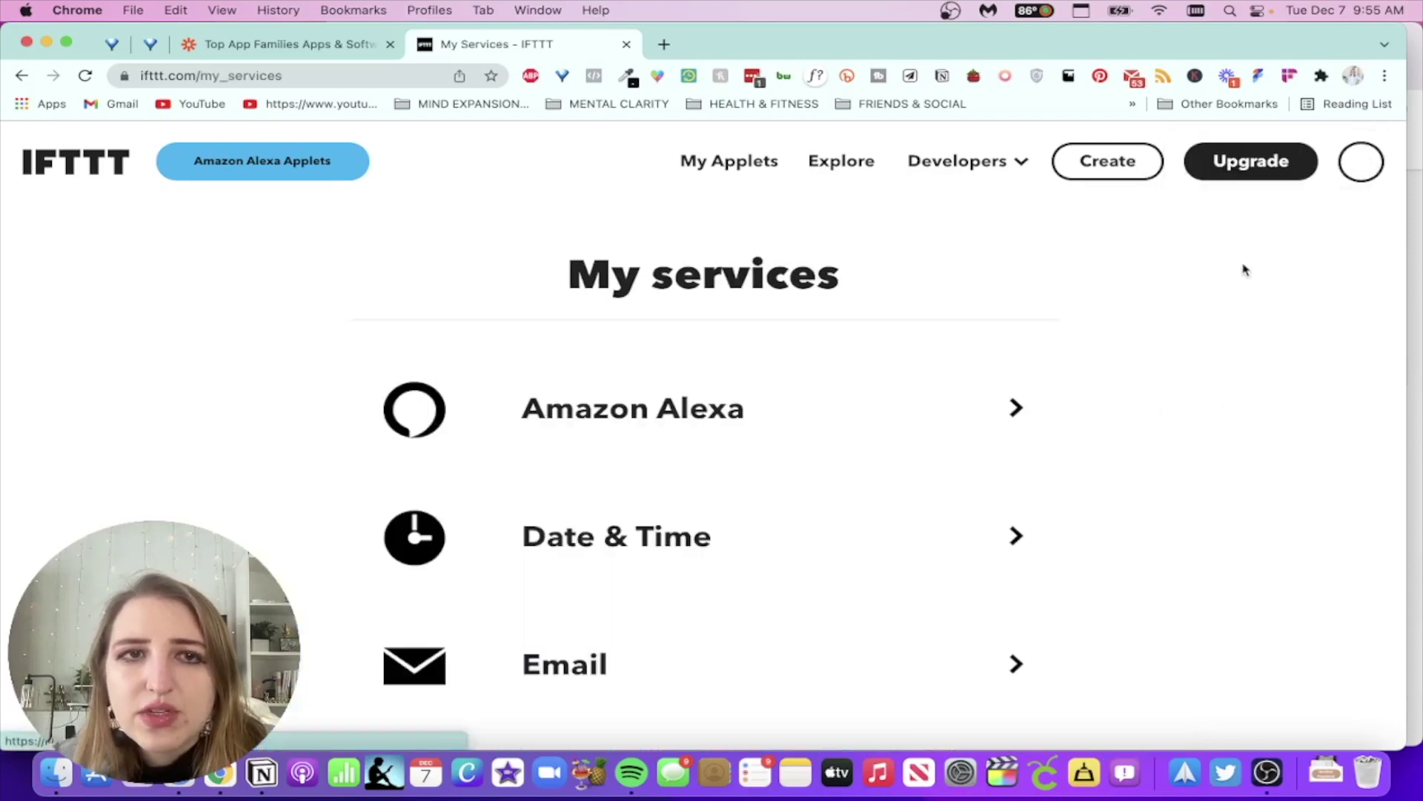
{"action": "scroll", "coordinate": [902, 464], "scroll_direction": "down", "scroll_amount": 5}
{"action": "scroll", "coordinate": [902, 466], "scroll_direction": "down", "scroll_amount": 15}
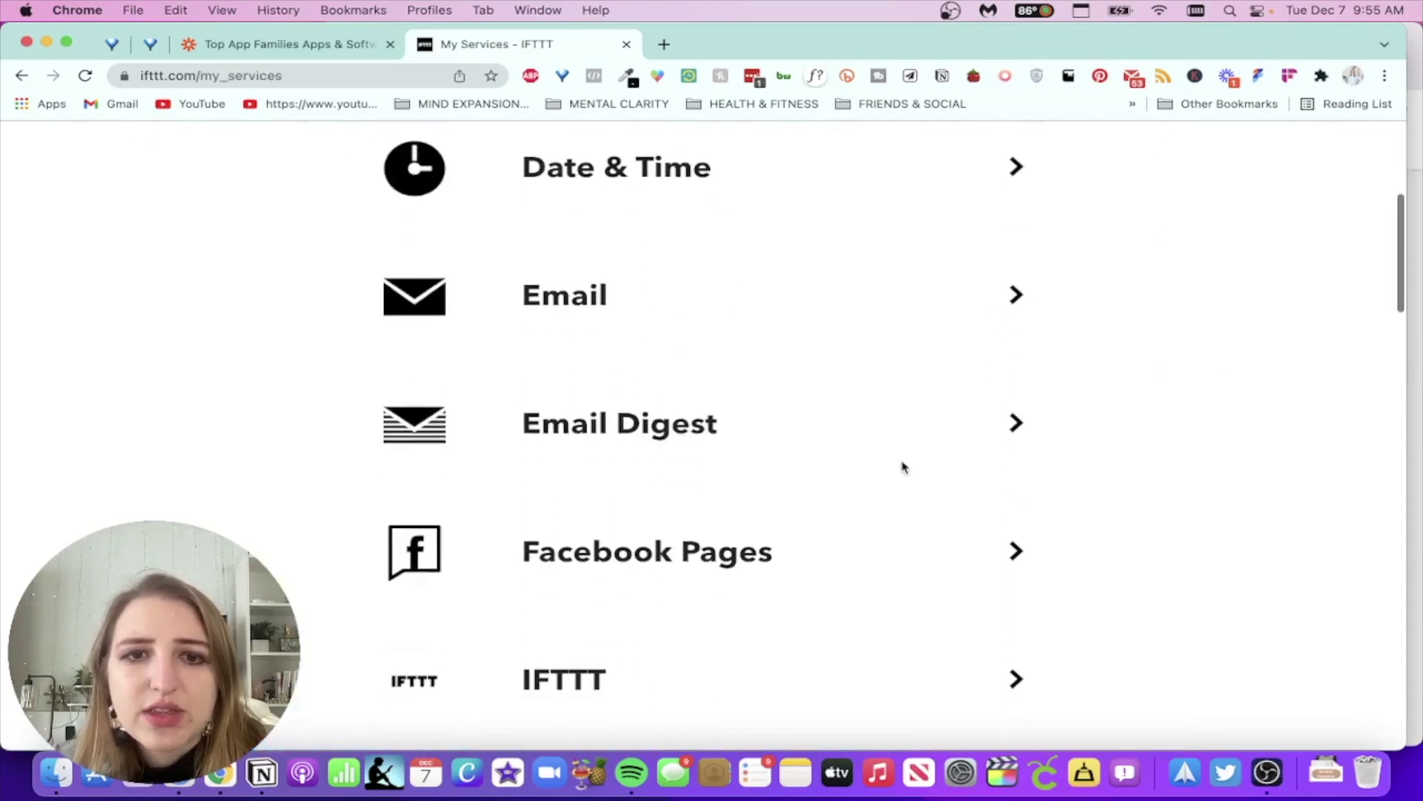
{"action": "scroll", "coordinate": [810, 597], "scroll_direction": "up", "scroll_amount": 5}
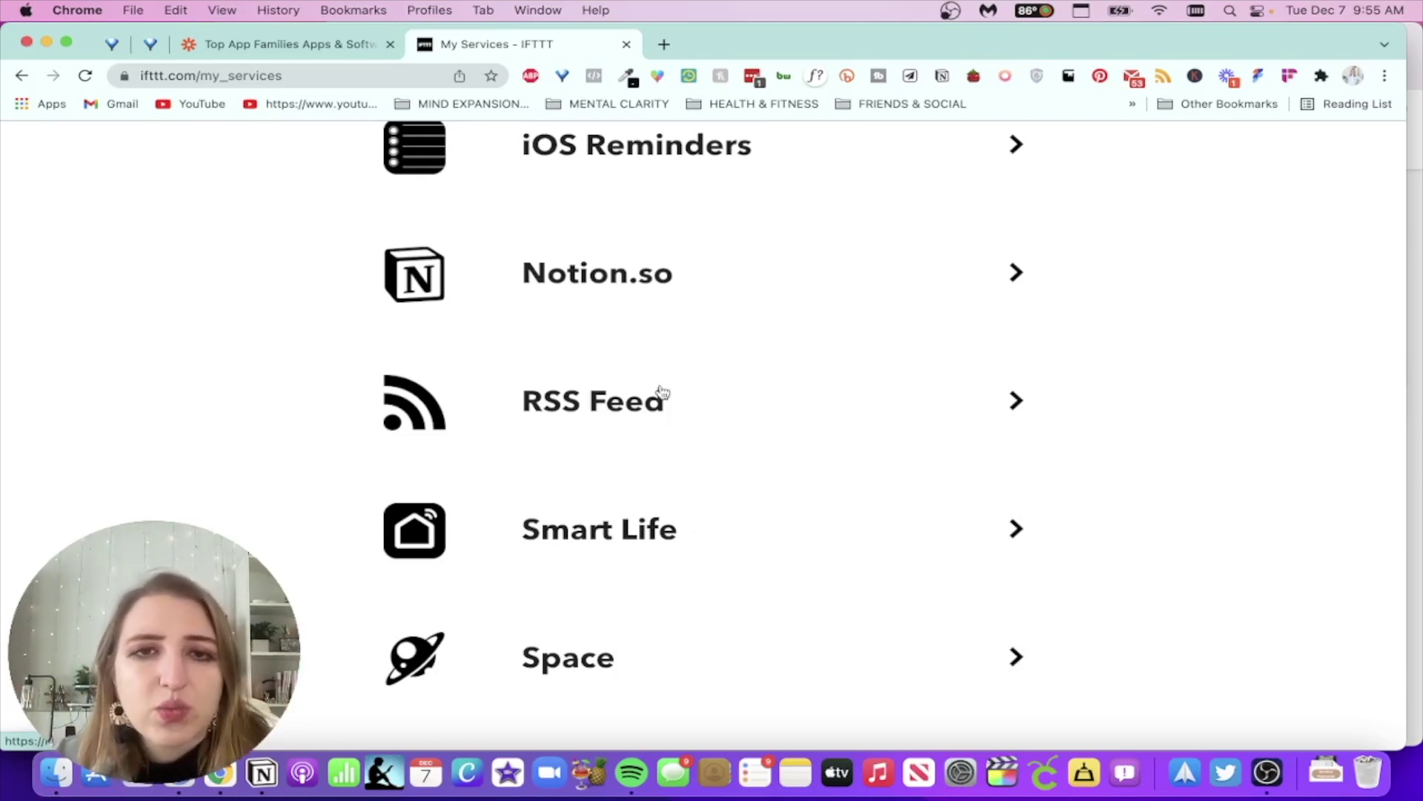
- Open the account's My Applets page and look over the existing applets, including the apple health one
{"action": "scroll", "coordinate": [671, 304], "scroll_direction": "up", "scroll_amount": 3}
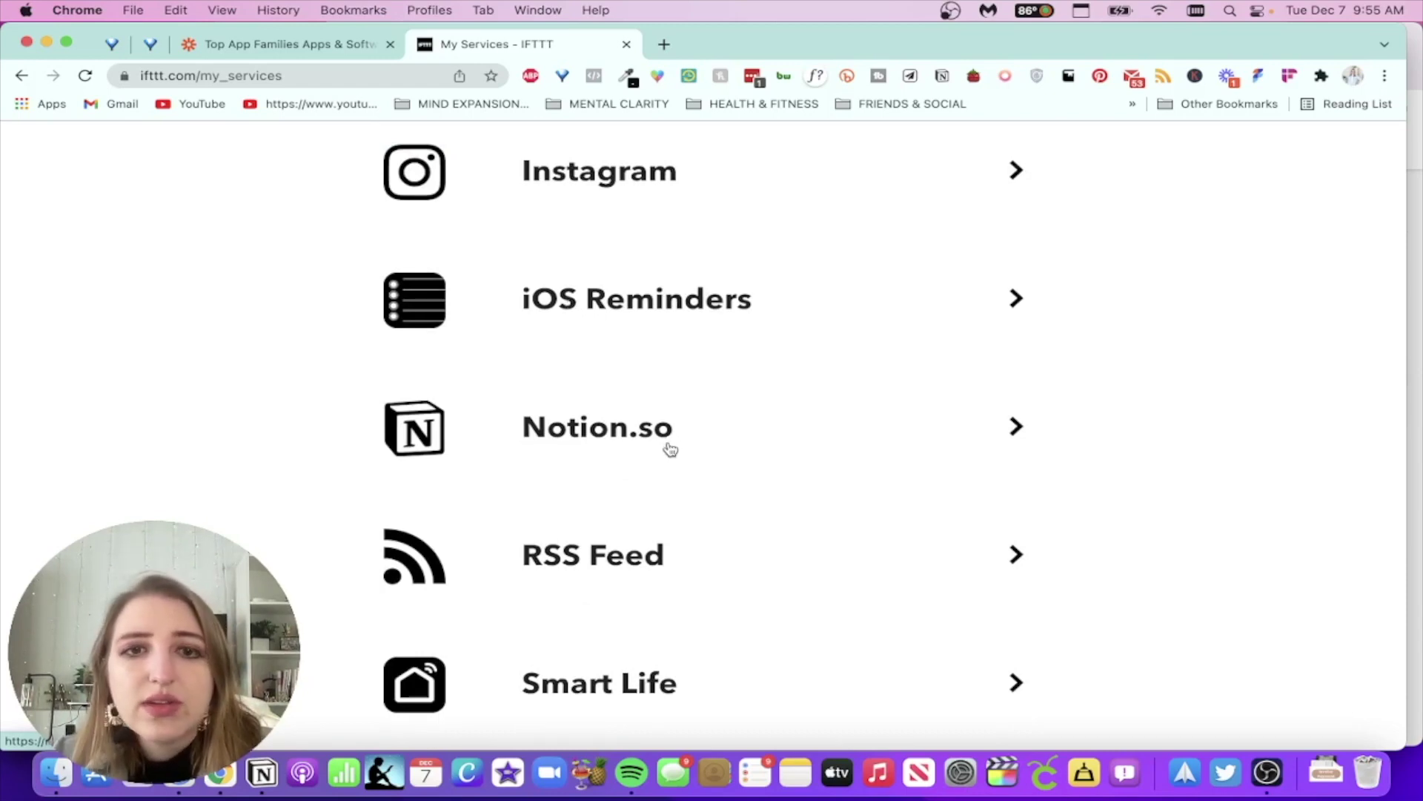
{"action": "scroll", "coordinate": [671, 445], "scroll_direction": "up", "scroll_amount": 5}
{"action": "scroll", "coordinate": [681, 391], "scroll_direction": "up", "scroll_amount": 3}
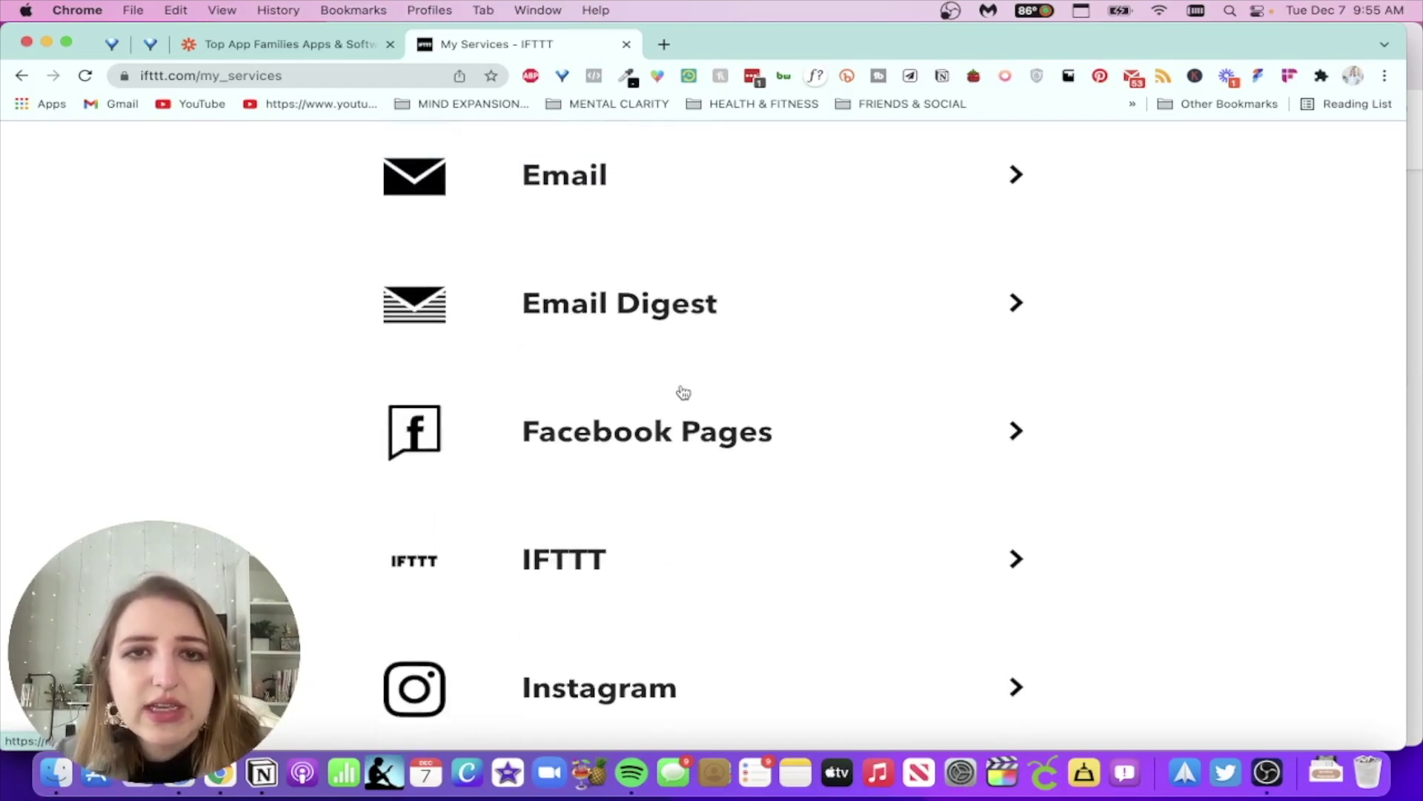
{"action": "scroll", "coordinate": [668, 464], "scroll_direction": "up", "scroll_amount": 7}
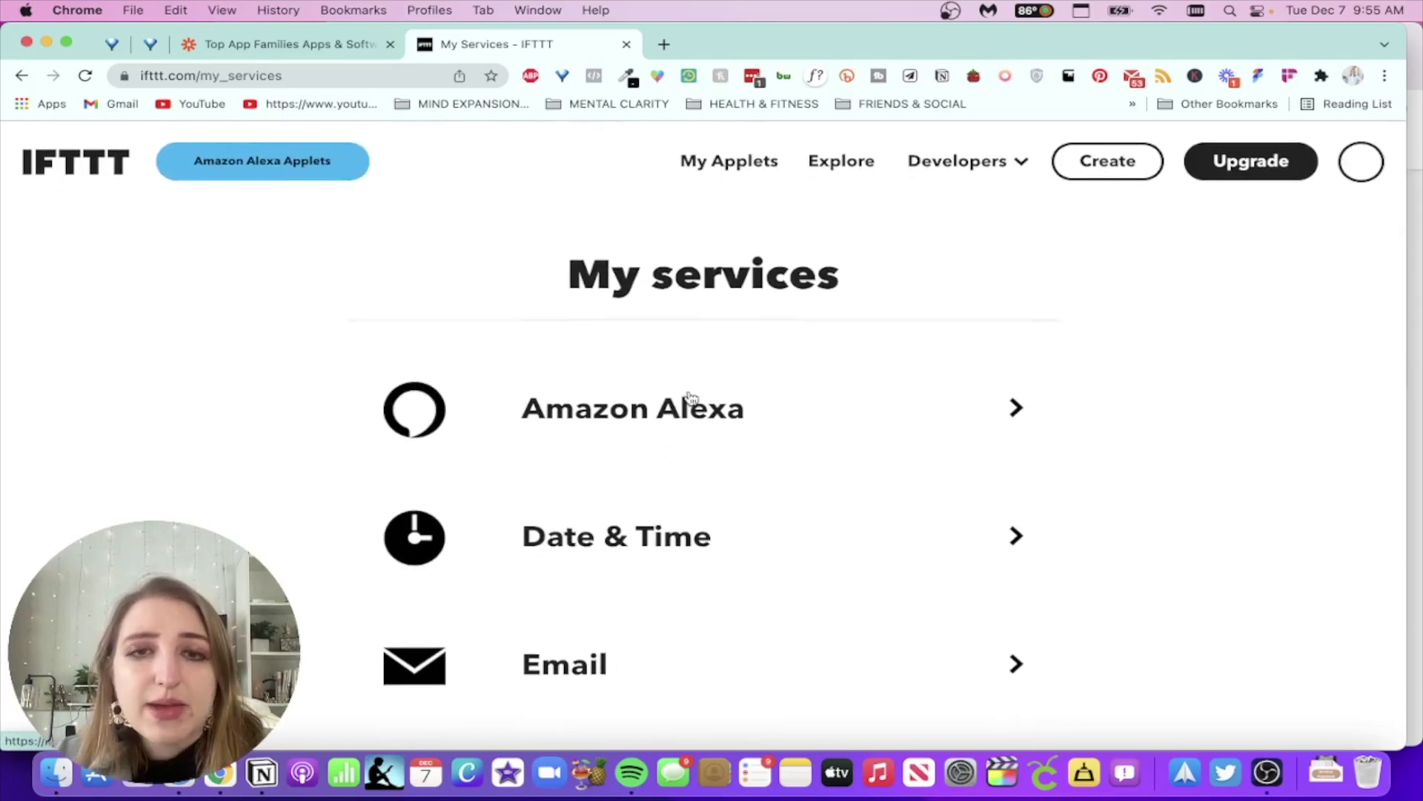
{"action": "left_click", "coordinate": [709, 173]}
{"action": "scroll", "coordinate": [602, 332], "scroll_direction": "down", "scroll_amount": 2}
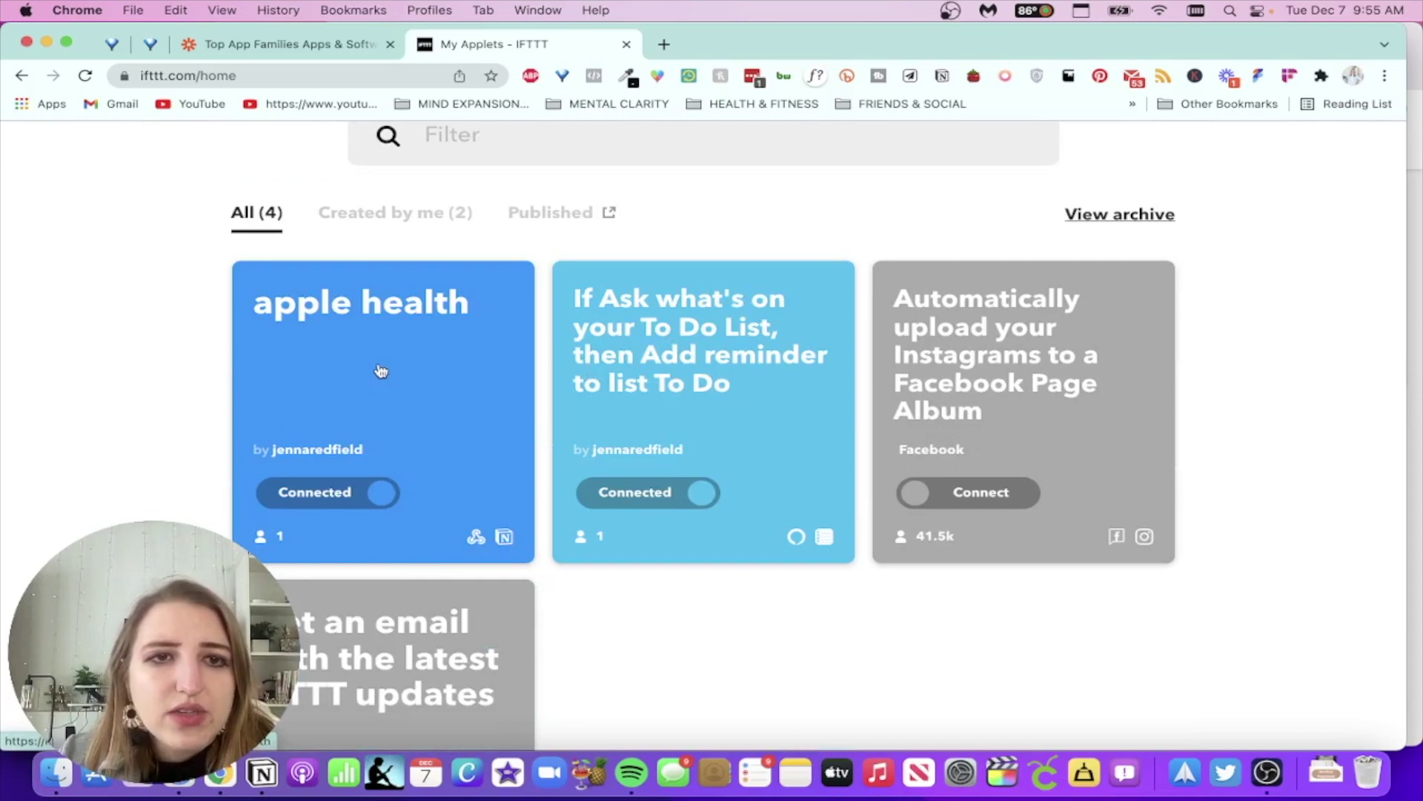
{"action": "scroll", "coordinate": [158, 401], "scroll_direction": "up", "scroll_amount": 3}
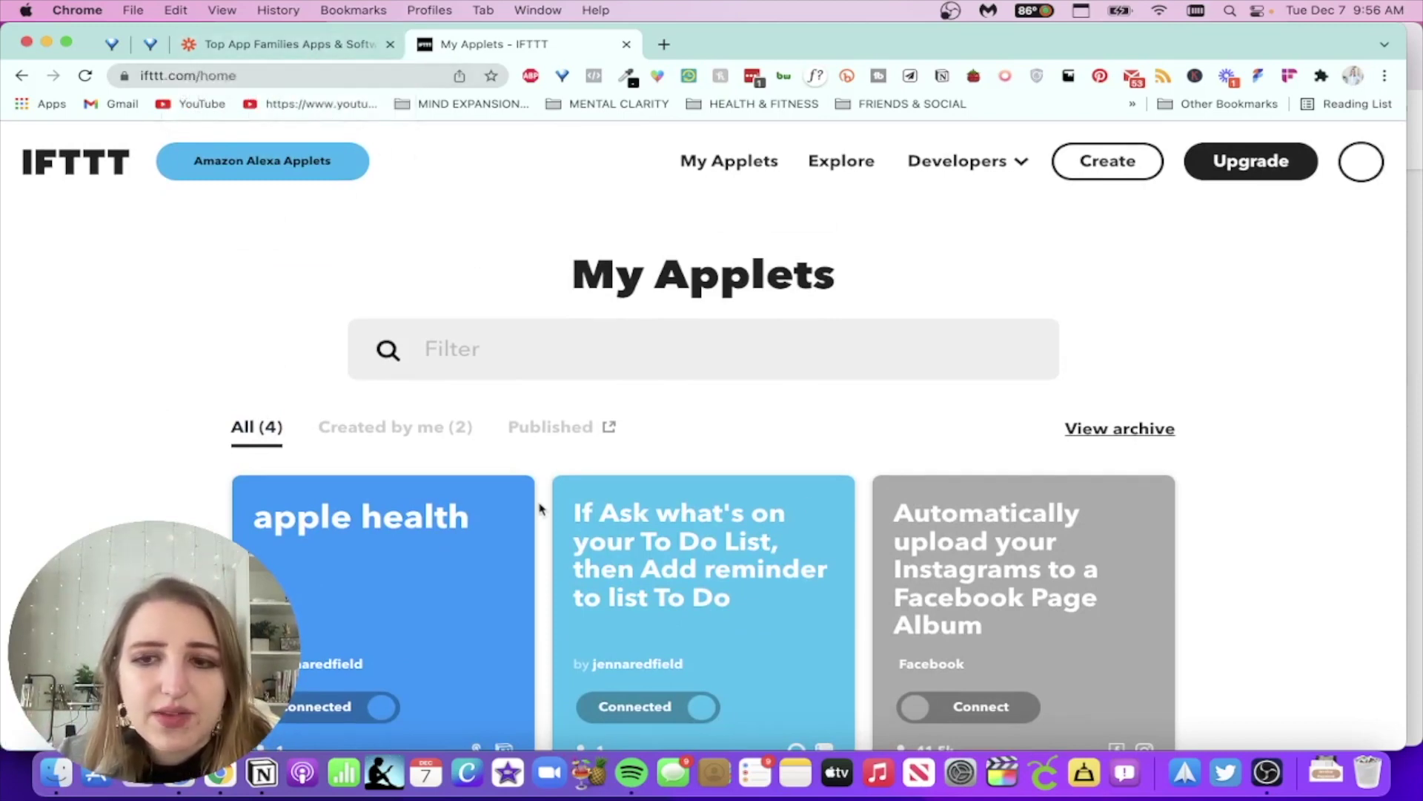
- Switch to the Notion app with the Daily Command Center page
{"action": "key", "text": "super+Tab"}
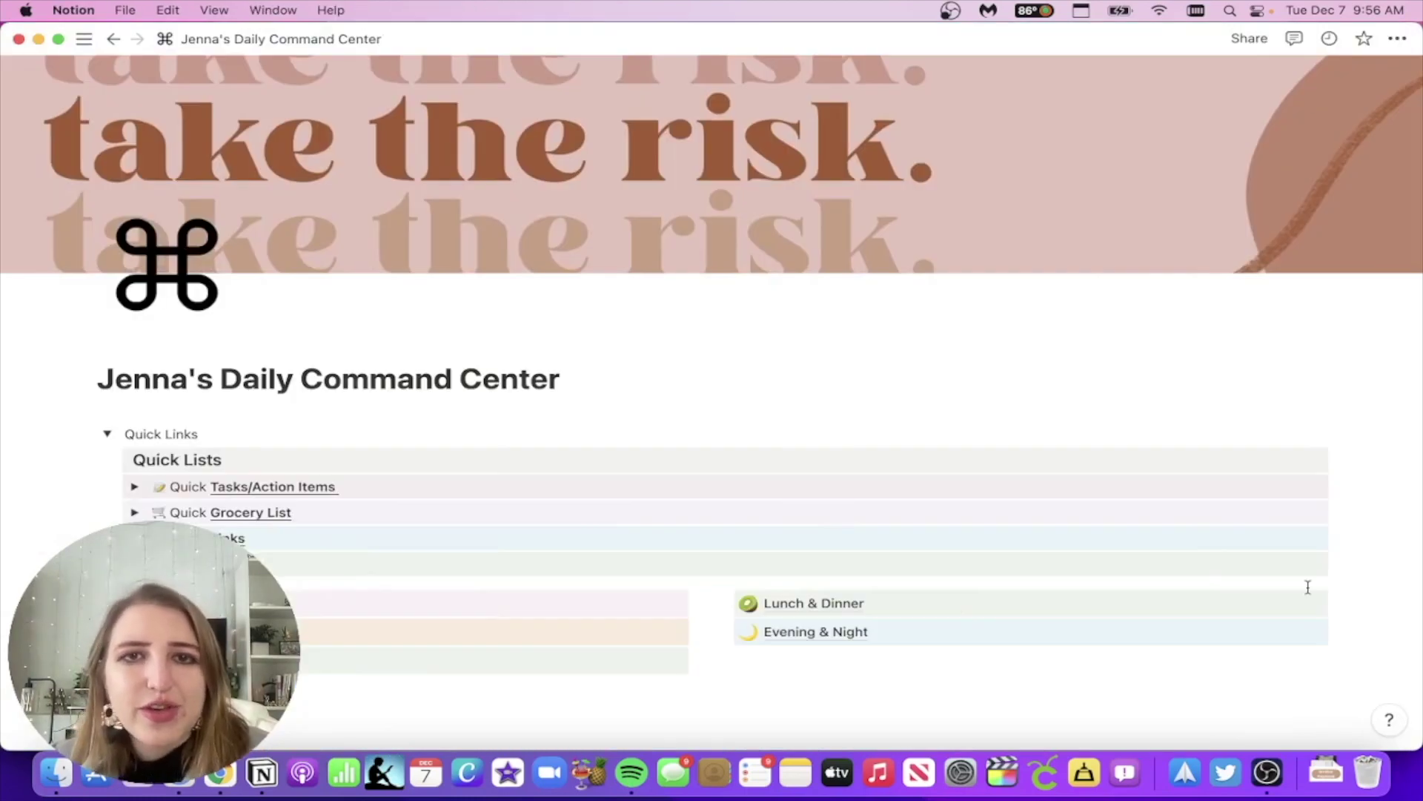